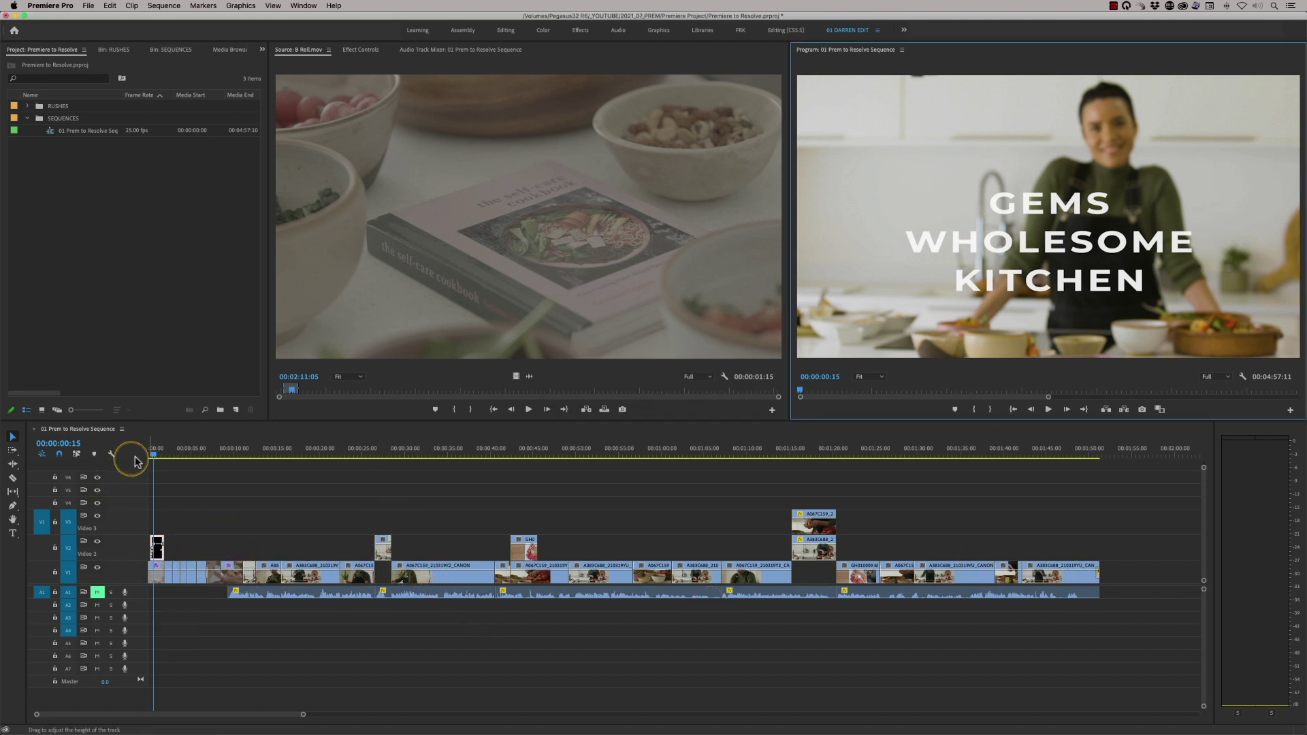
Step: Review the opening title and graded B-roll shots, matching the knife-chopping shot back to its ungraded source clip
click(157, 456)
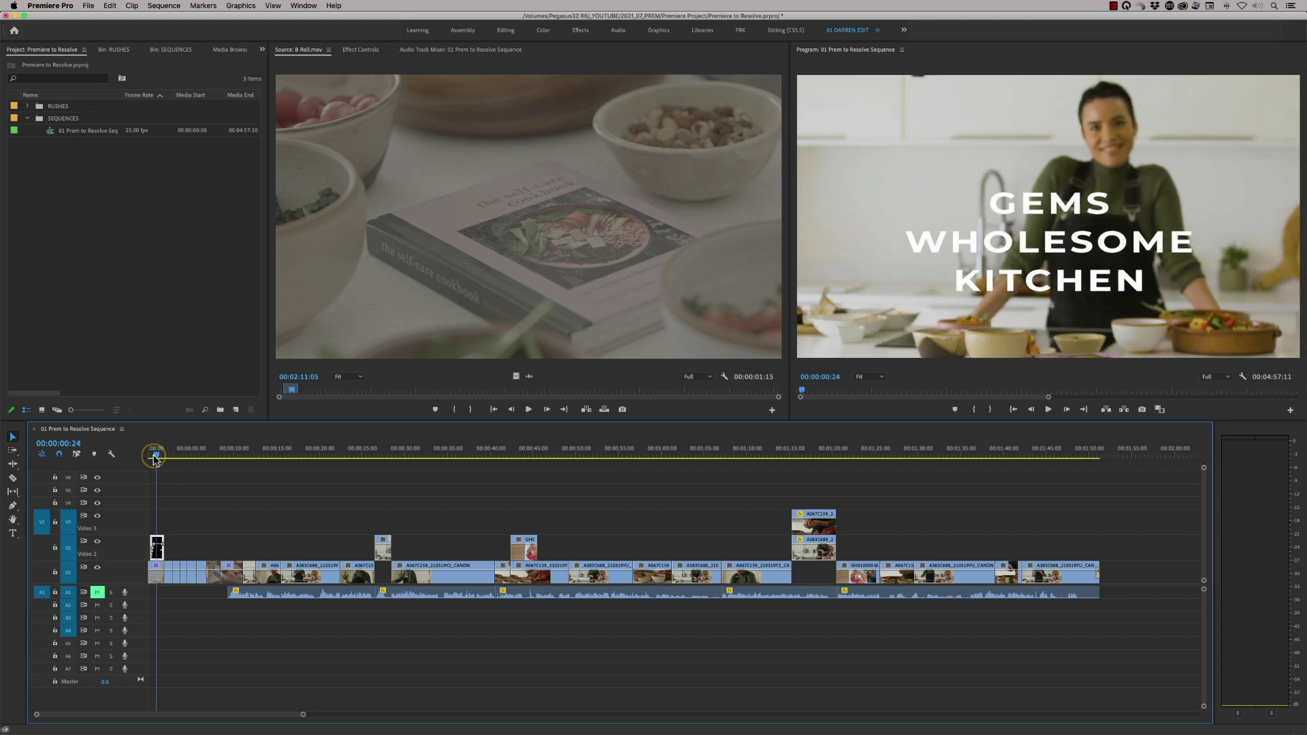
drag(156, 456, 189, 458)
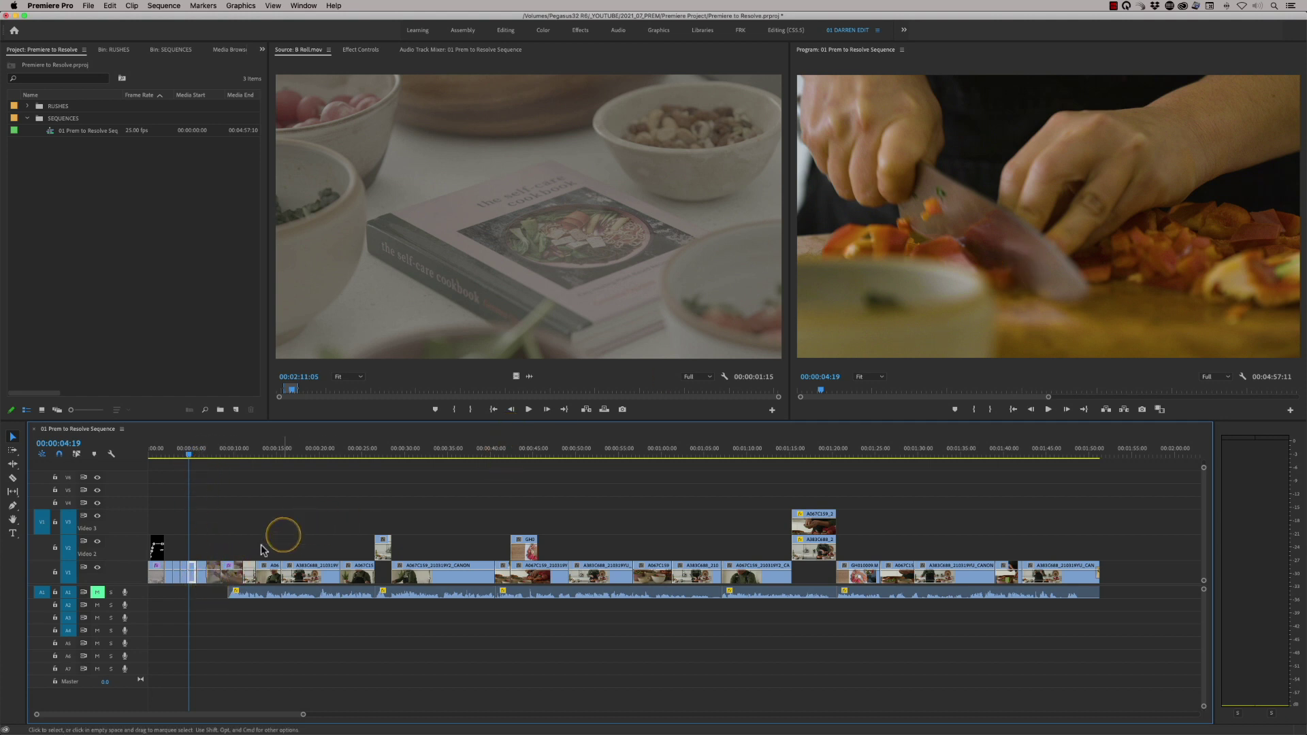
key(f)
click(454, 241)
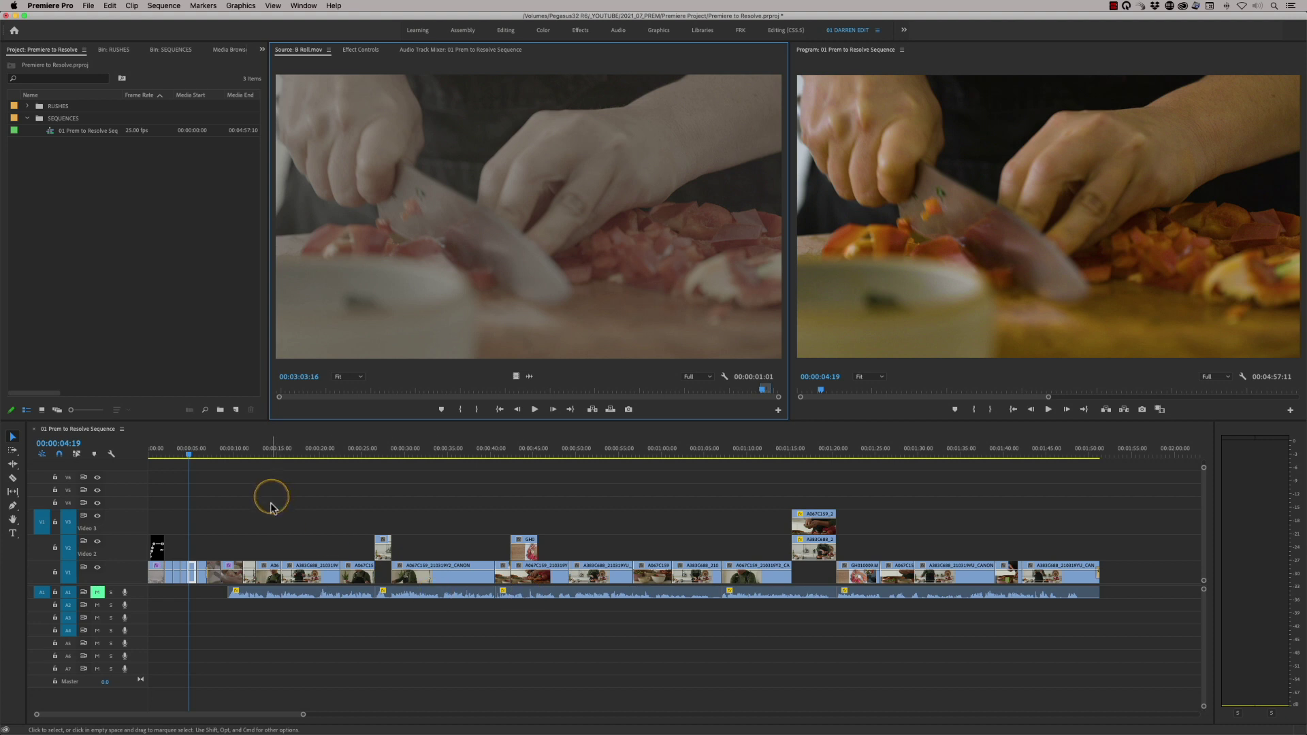
Step: Examine the clips stacked on the upper video tracks, including the split-screen section, and the shots that follow them
drag(184, 452, 382, 467)
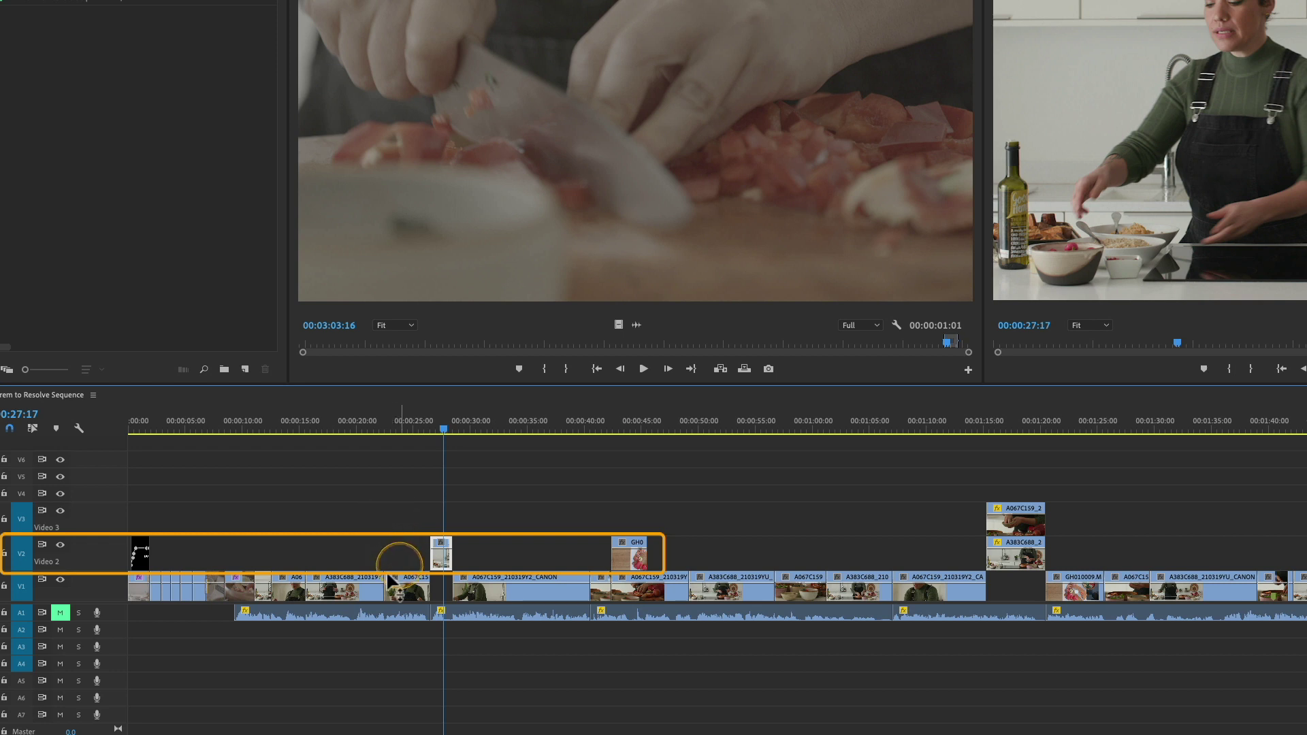
drag(491, 428, 603, 452)
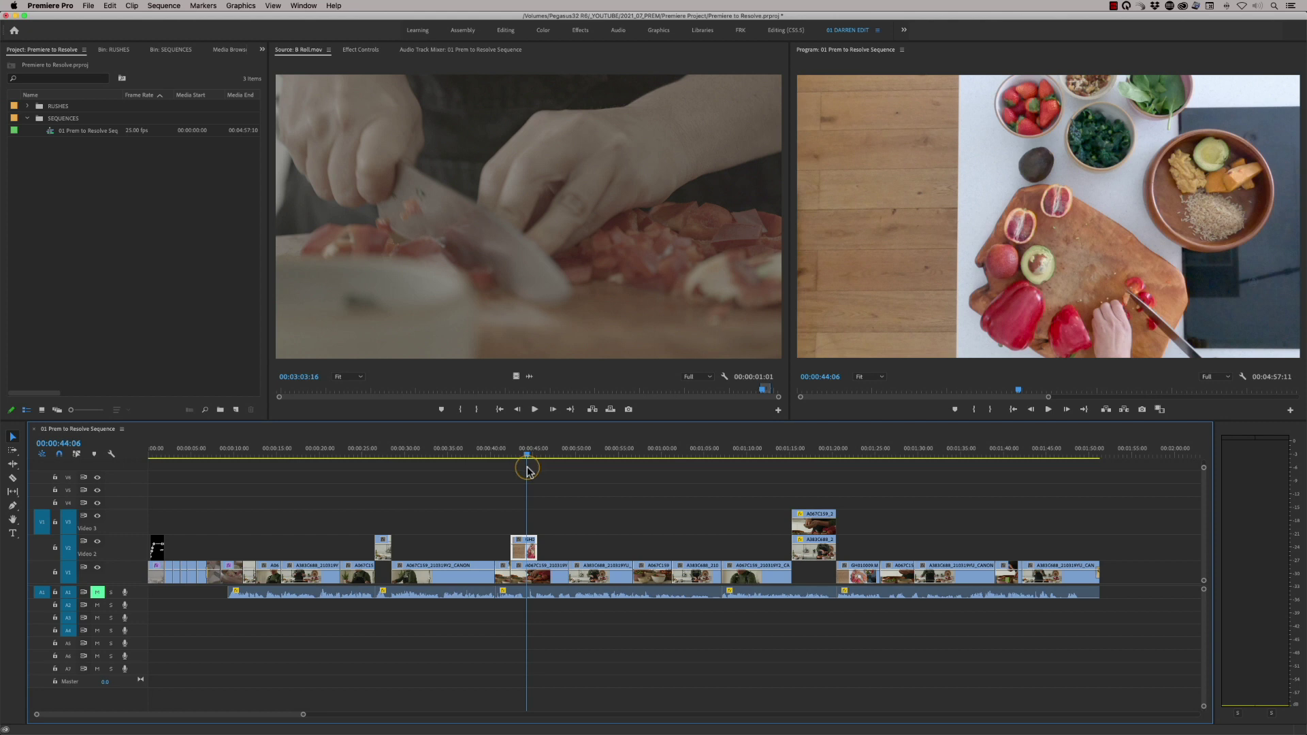
drag(516, 469, 821, 479)
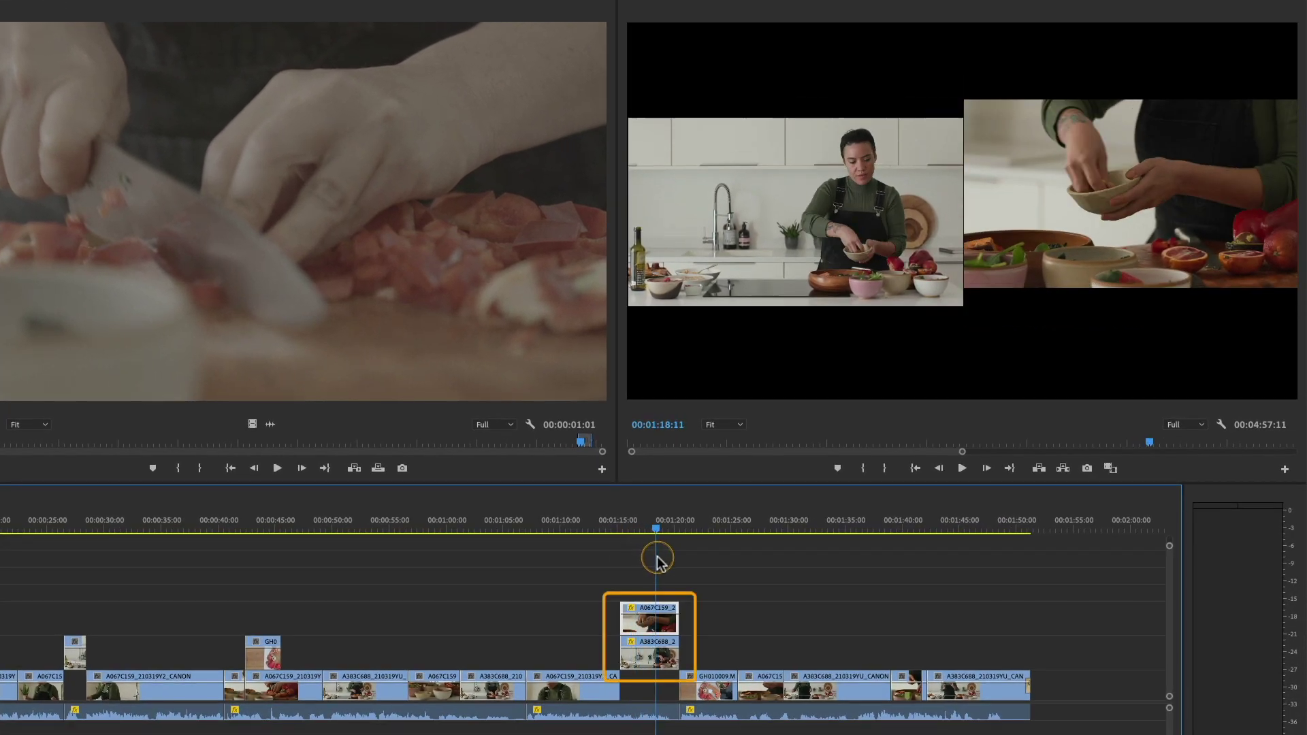
drag(658, 562, 658, 562)
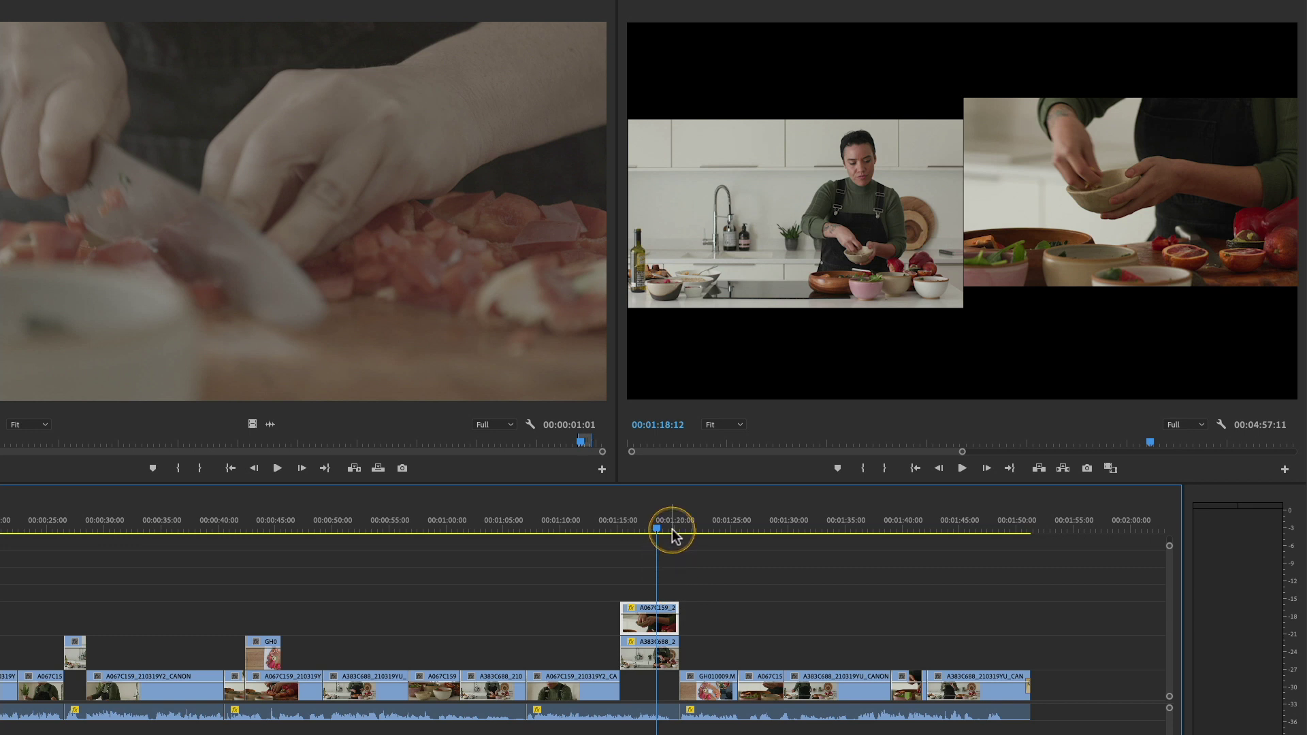
drag(667, 532, 755, 535)
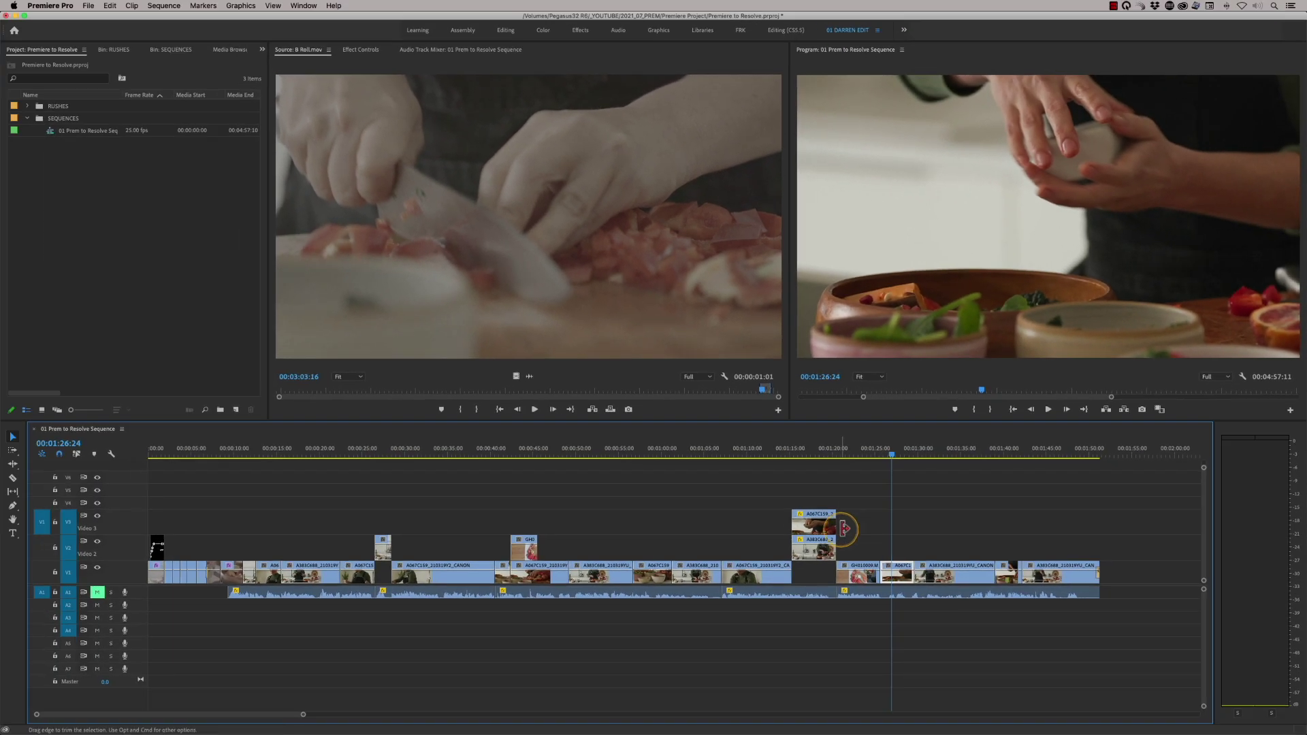
Step: Duplicate the sequence as "01 Prem to Resolve Sequence for grade" and open the copy in place of the original timeline
right_click(57, 130)
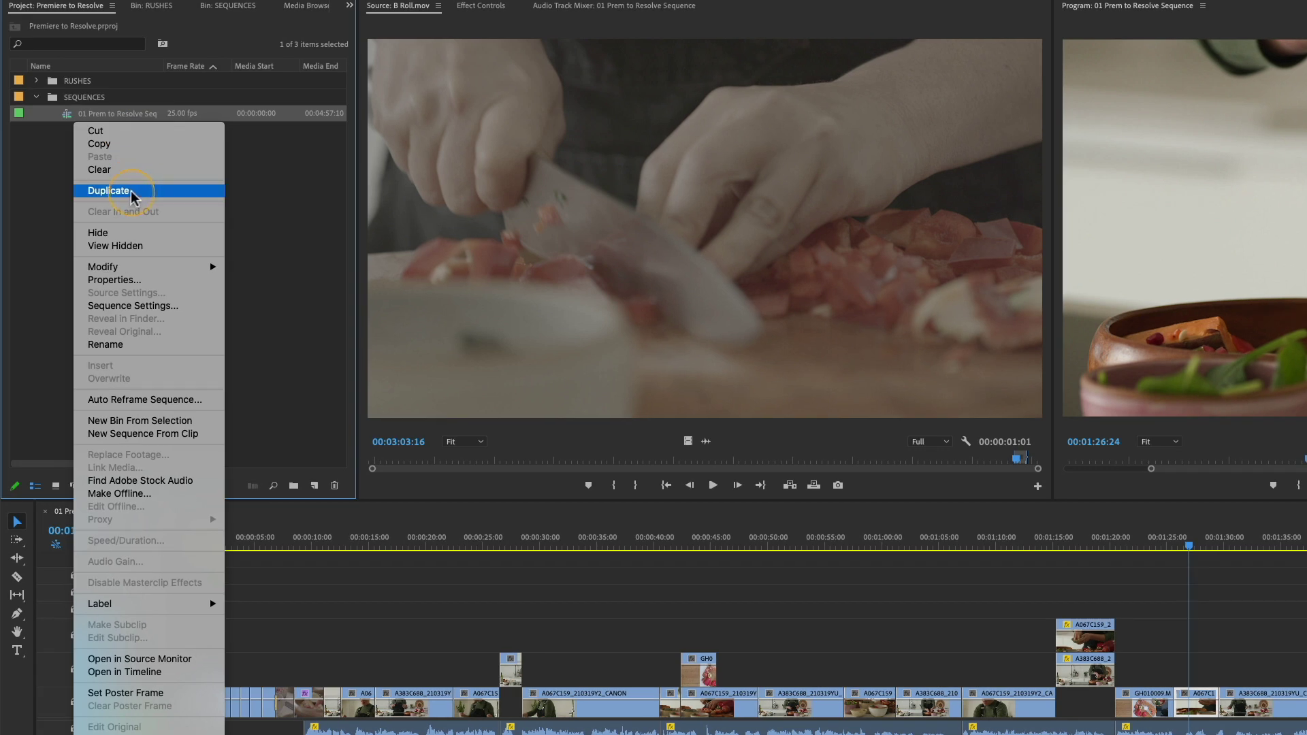
click(133, 191)
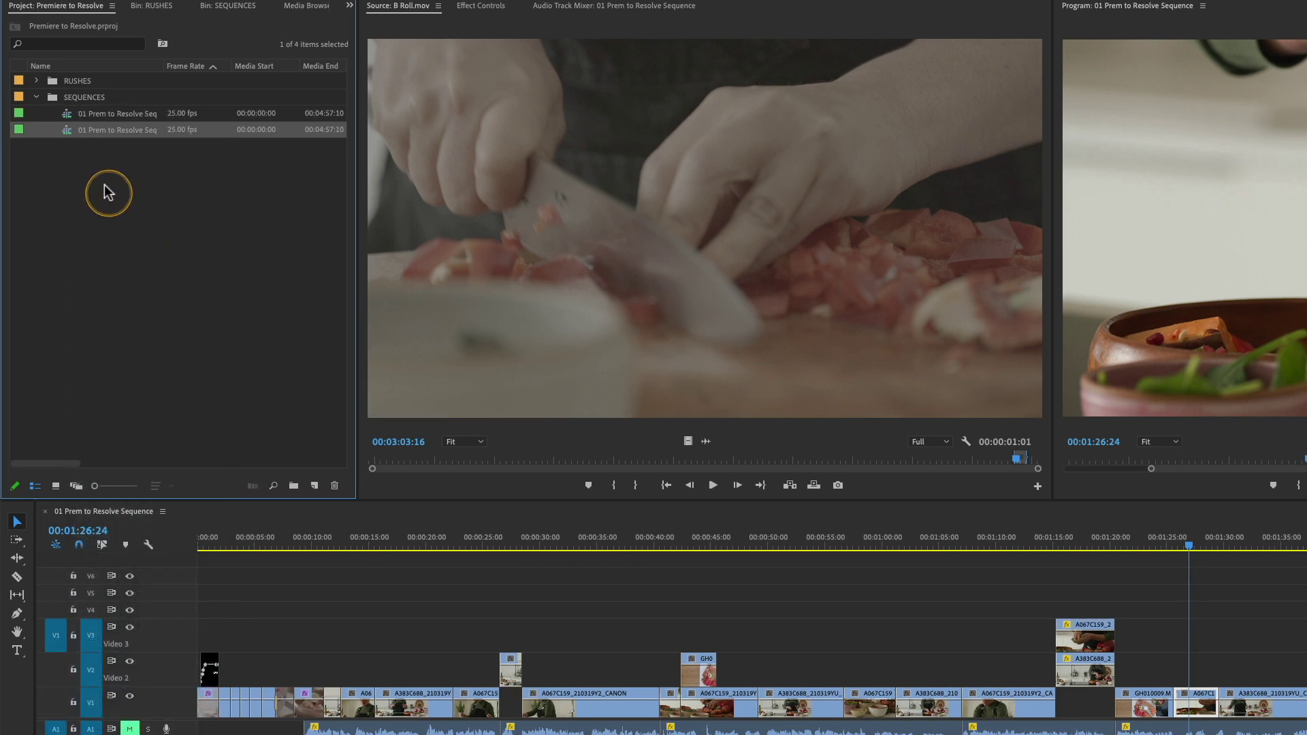
click(125, 131)
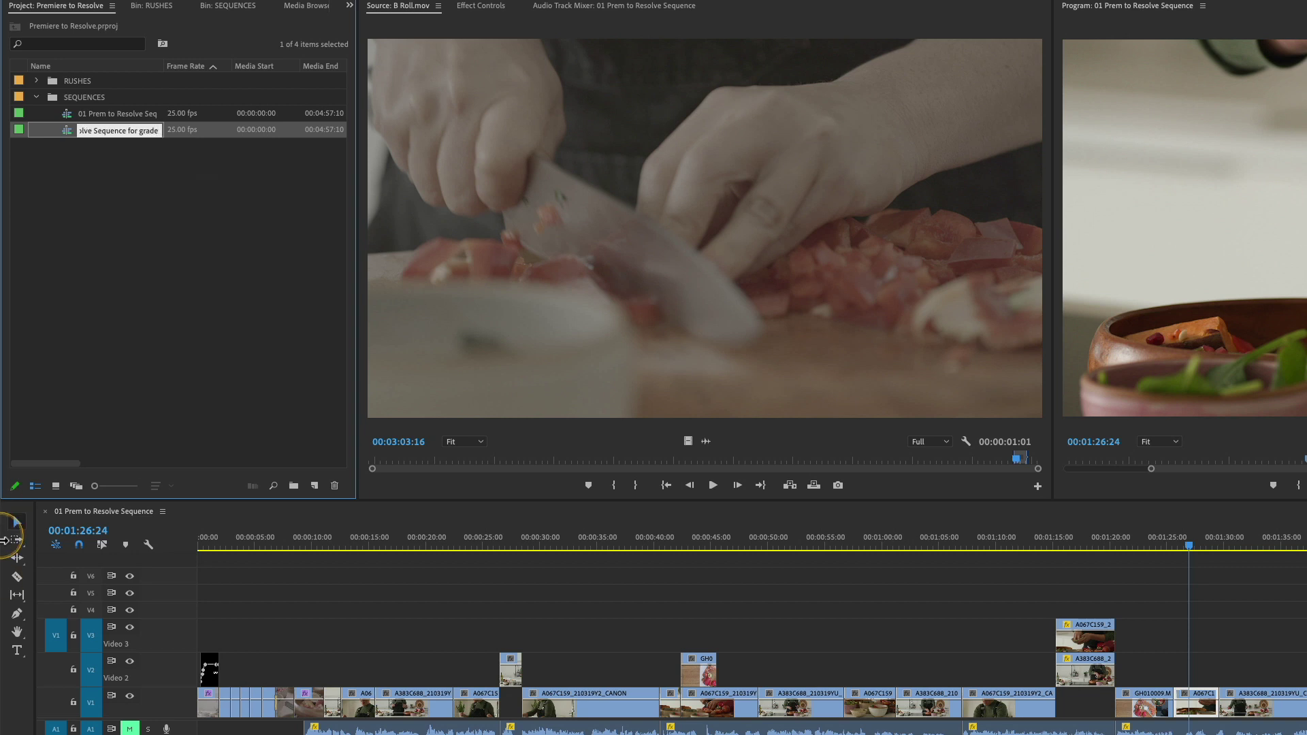
click(36, 190)
double_click(69, 130)
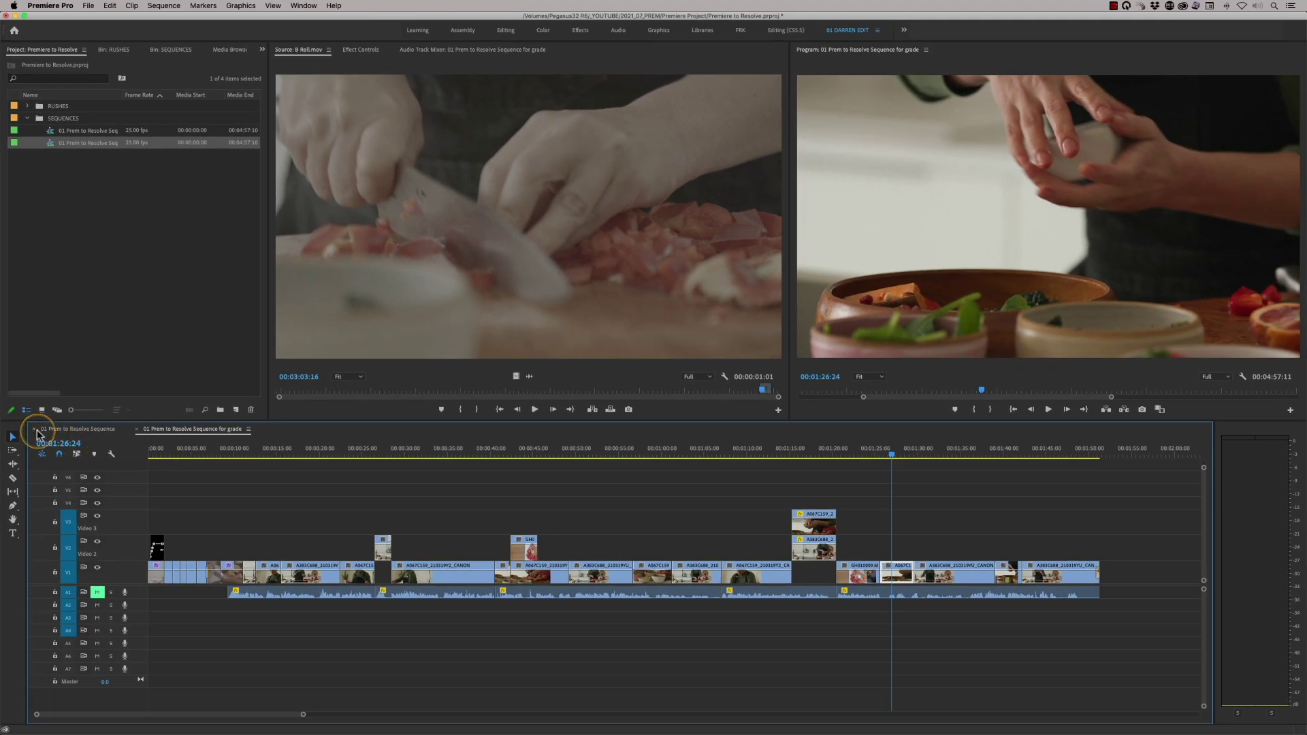
click(33, 429)
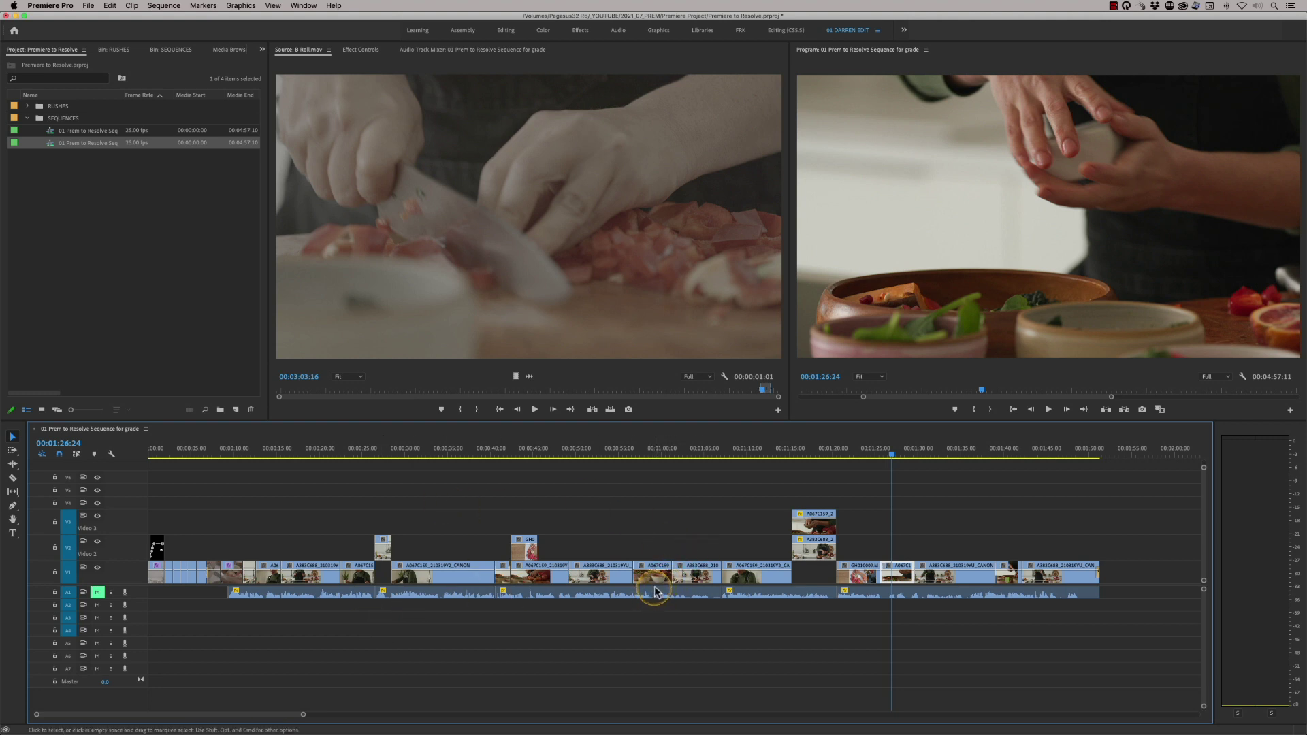
Step: Delete the title graphic on Video 2 at the start of the duplicated sequence
click(157, 449)
drag(162, 538, 145, 571)
key(Delete)
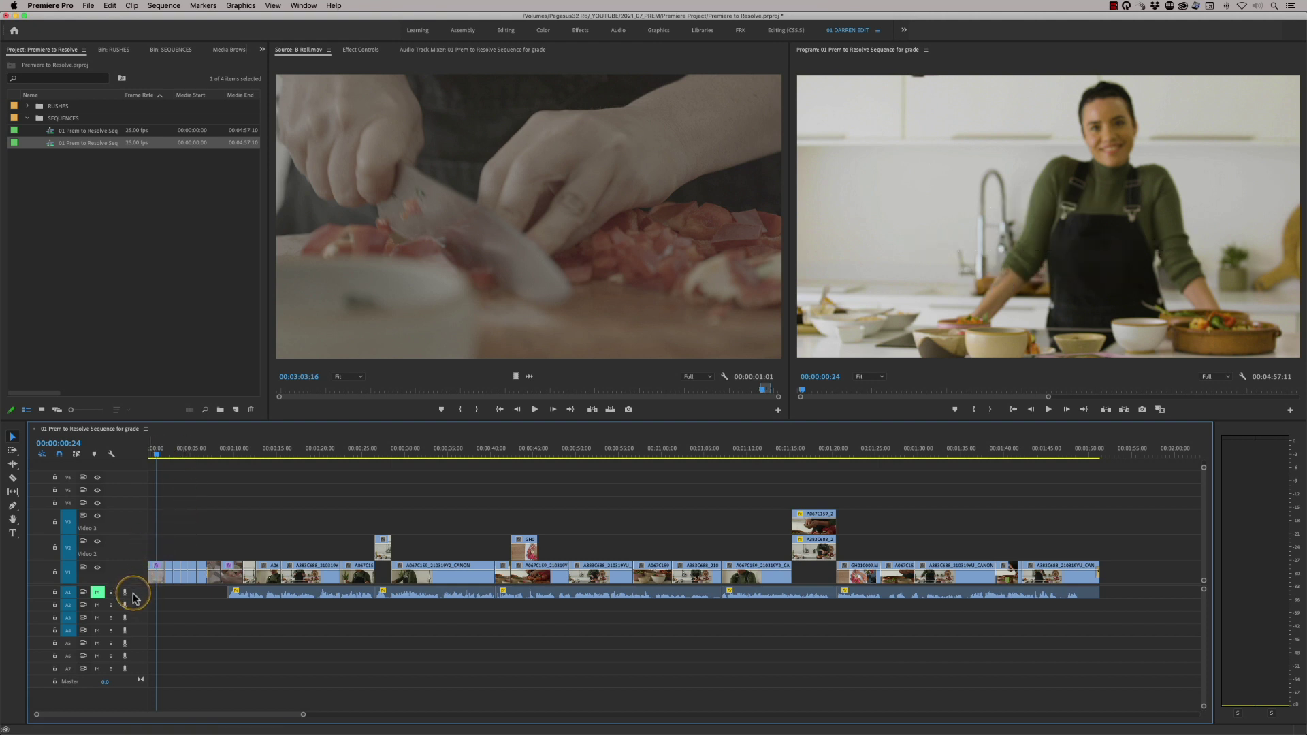
Step: Remove the attributes, including Motion, Opacity, Time Remapping and Lumetri Color, from the opening B-roll clips on Video 1
click(151, 456)
drag(156, 455, 226, 455)
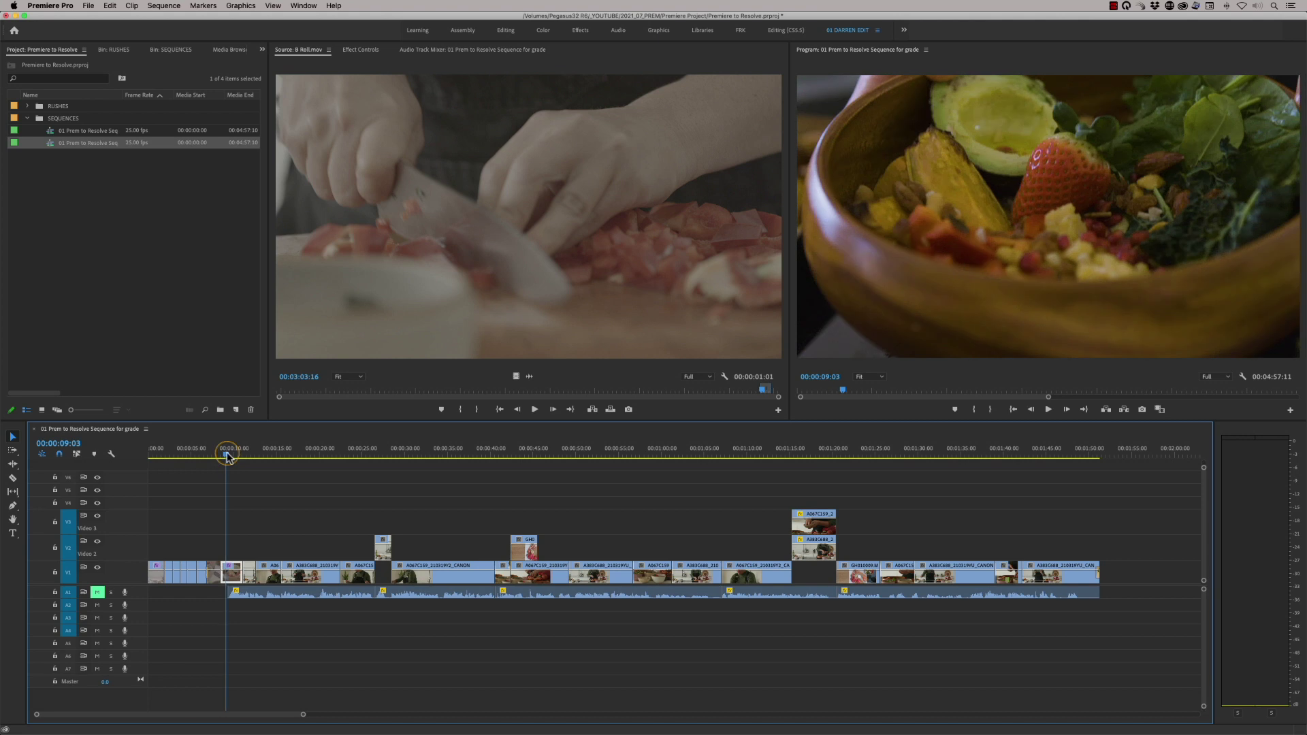
key(=)
click(182, 486)
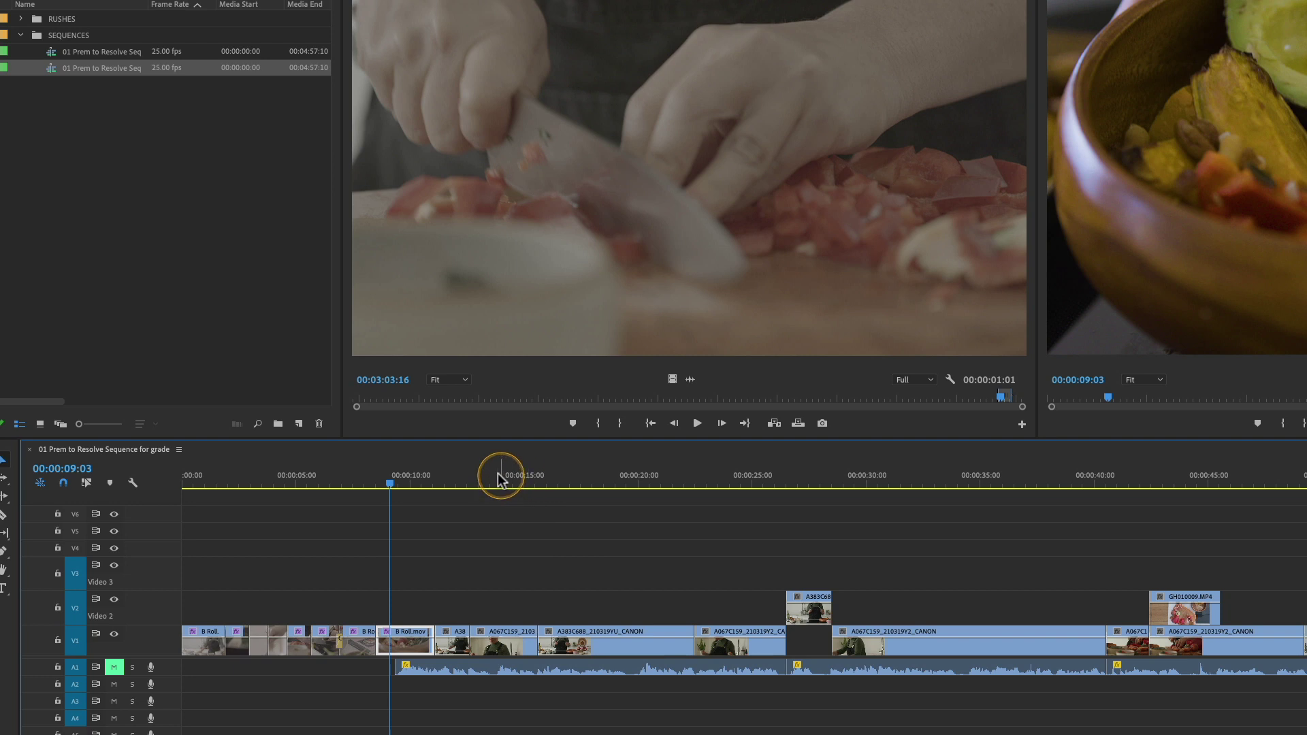
drag(497, 475, 416, 475)
drag(397, 619, 206, 648)
right_click(207, 646)
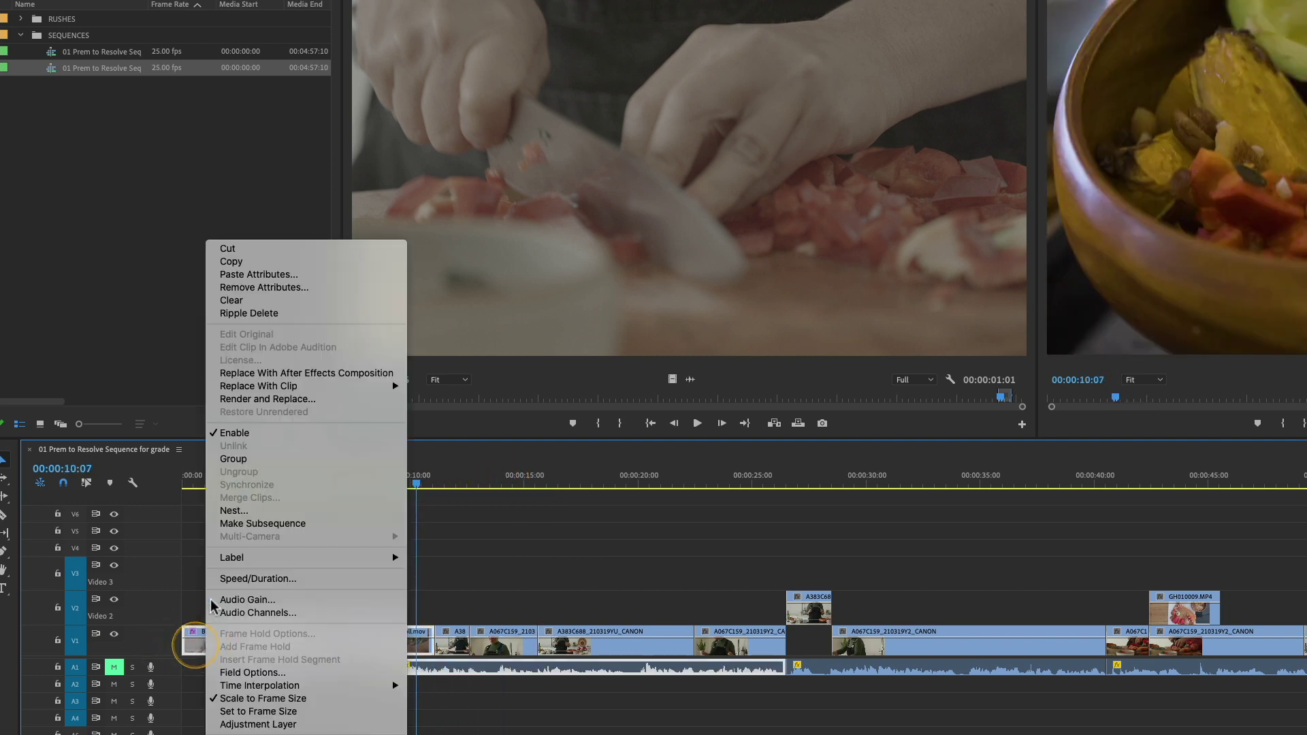
click(306, 291)
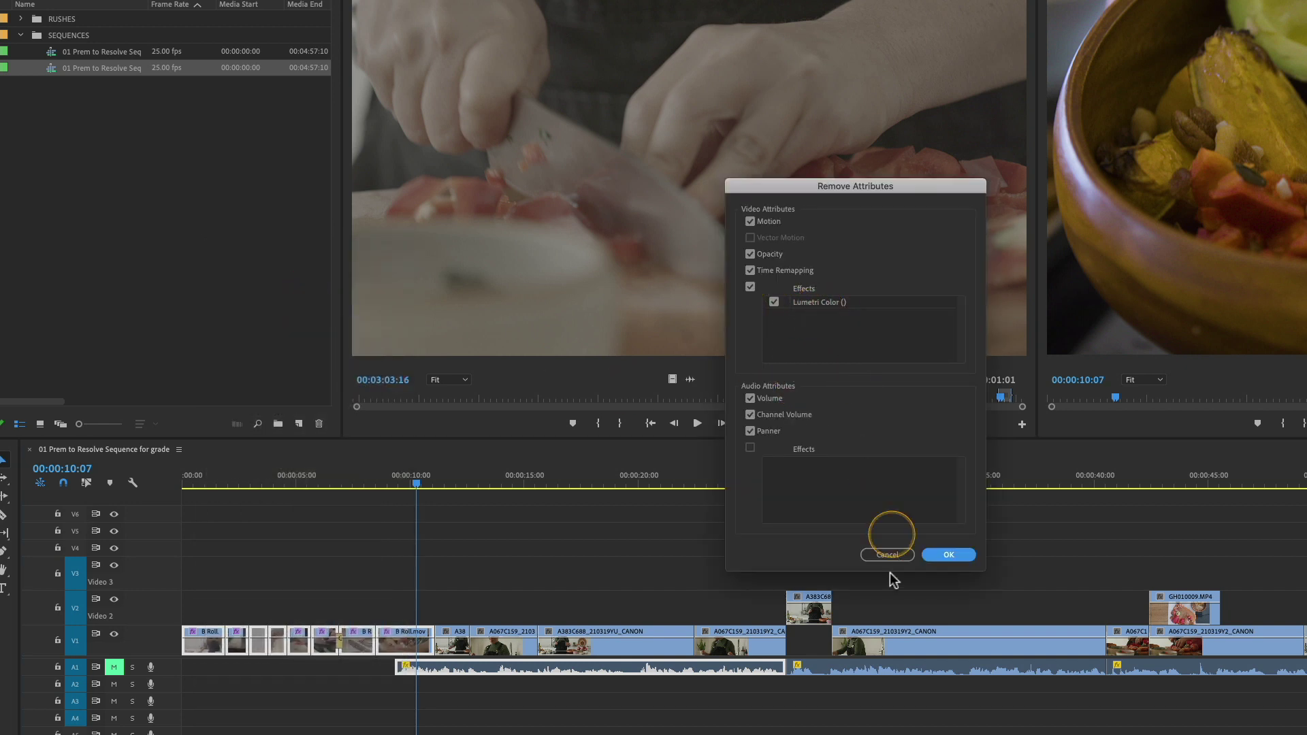
click(947, 554)
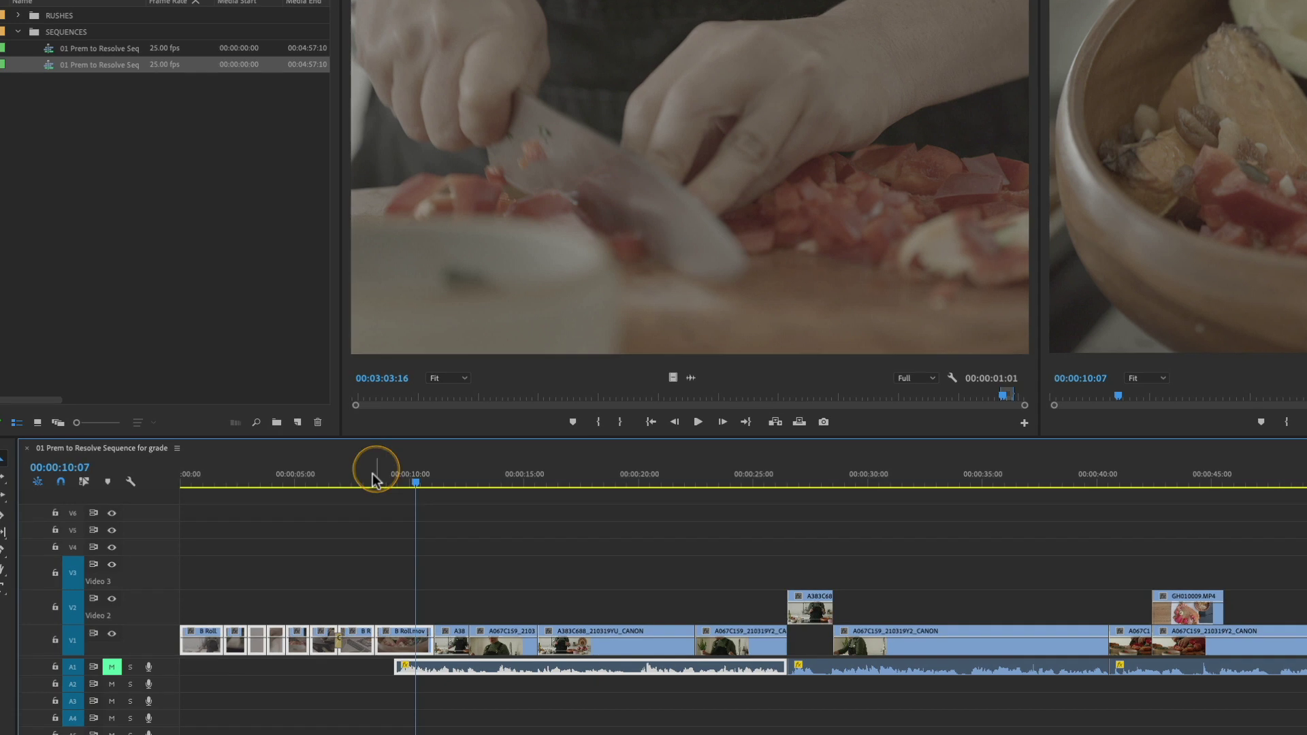
click(338, 481)
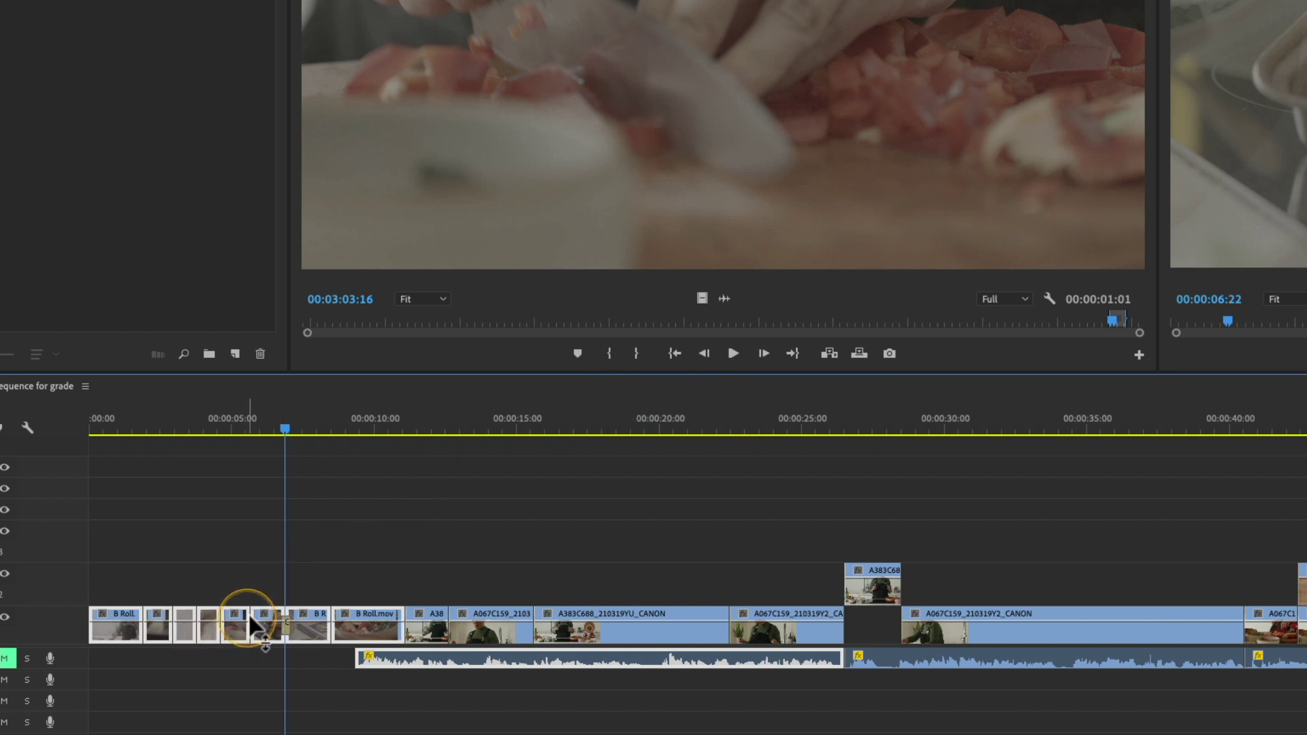
Step: Move the two single Video 2 clips, near 27 and 43 seconds, straight down onto Video 1 without changing their timing
drag(284, 429, 873, 483)
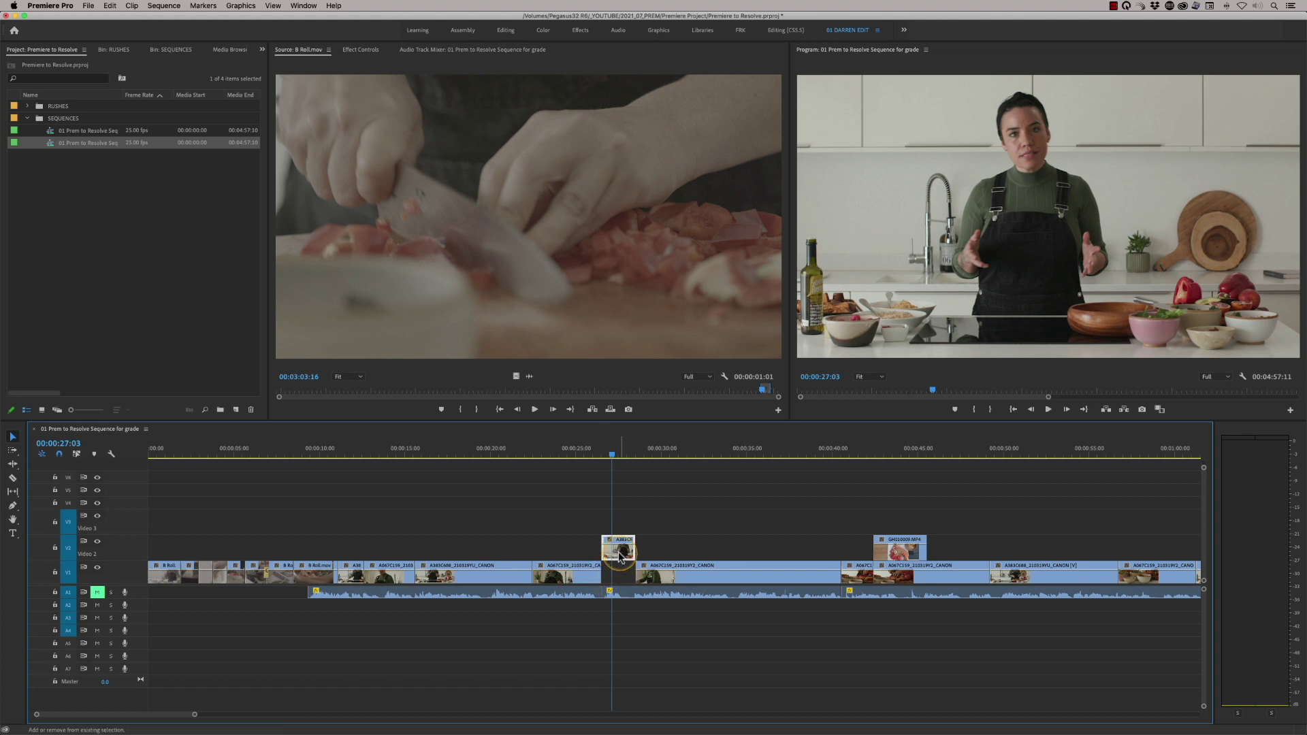
drag(620, 555, 621, 573)
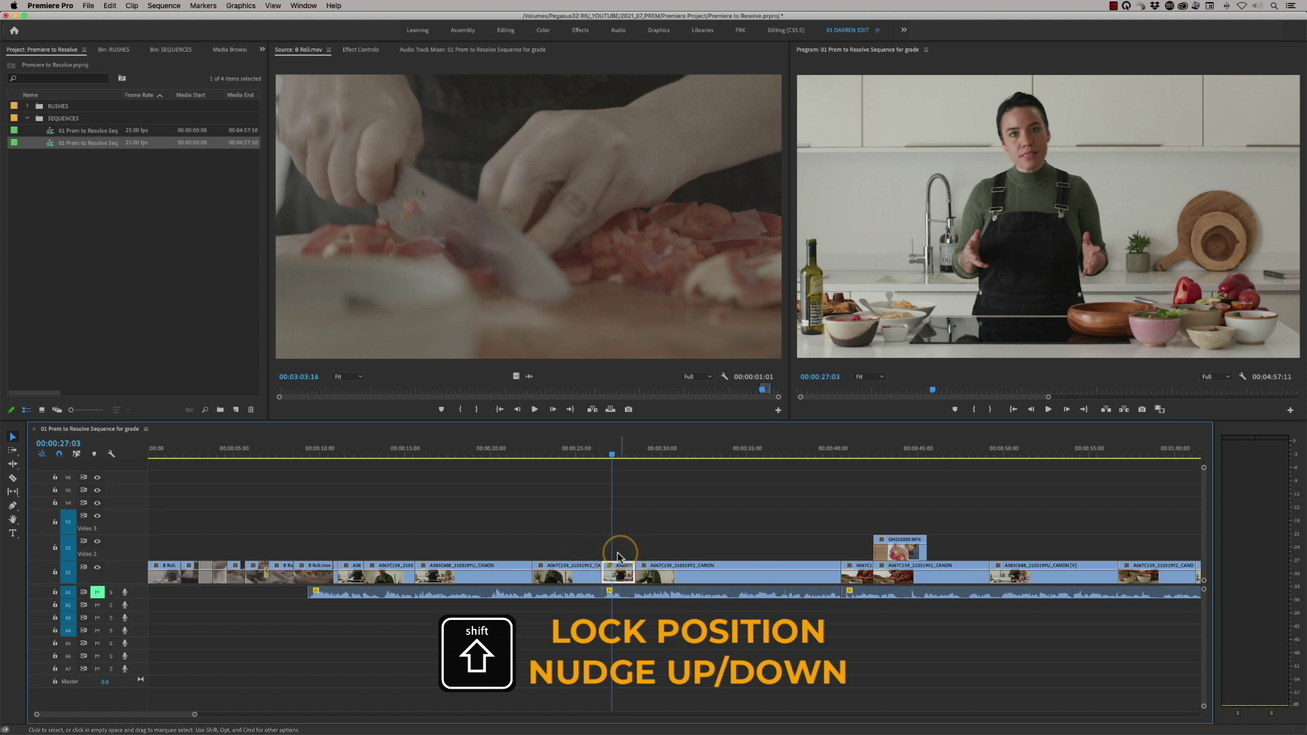
drag(616, 454, 894, 454)
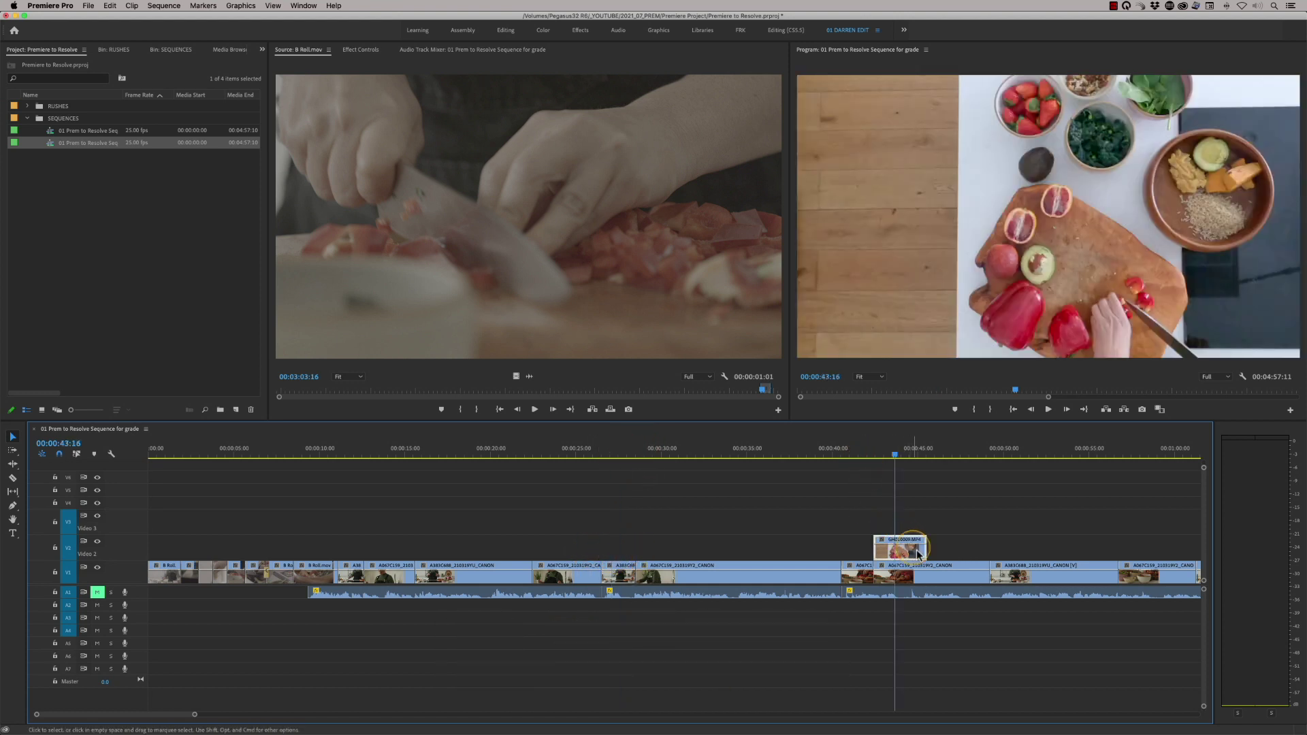
drag(903, 555, 906, 578)
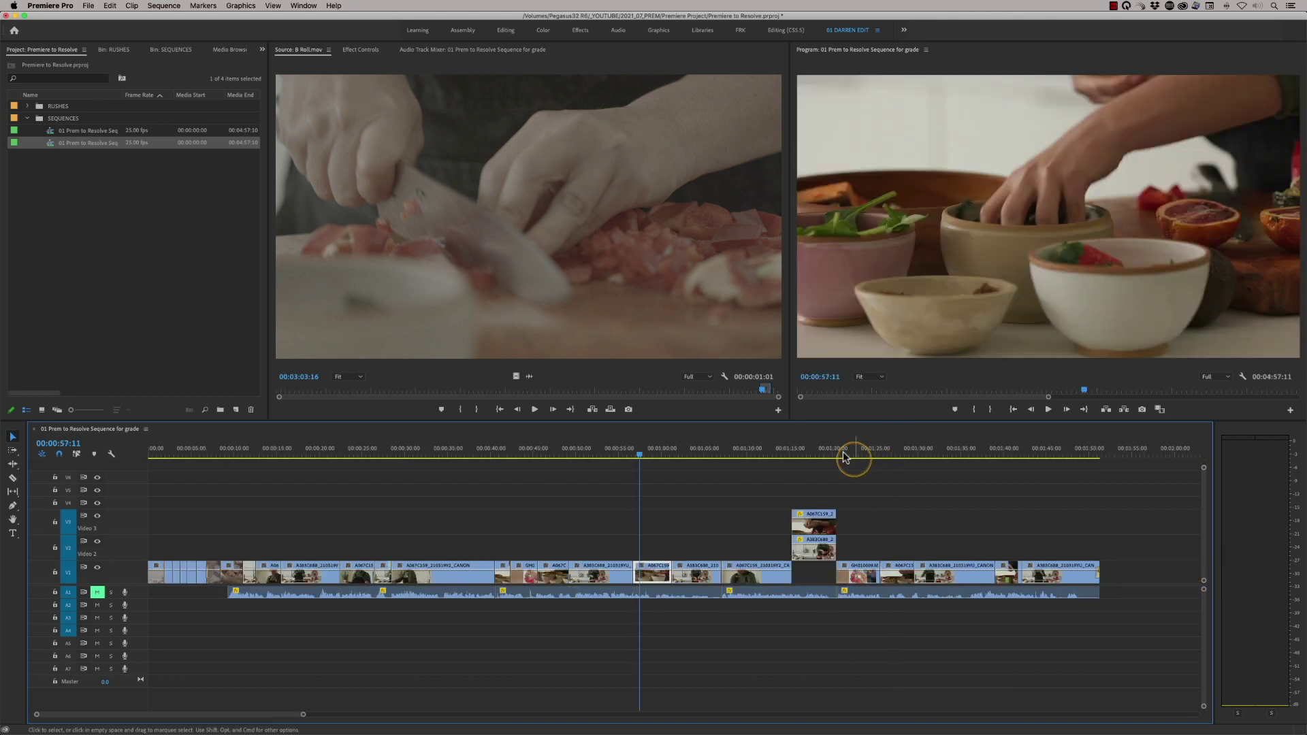
Step: Open the upper split-screen clip's source and place its full-frame video on Video 1 just past the end of the edit
click(810, 447)
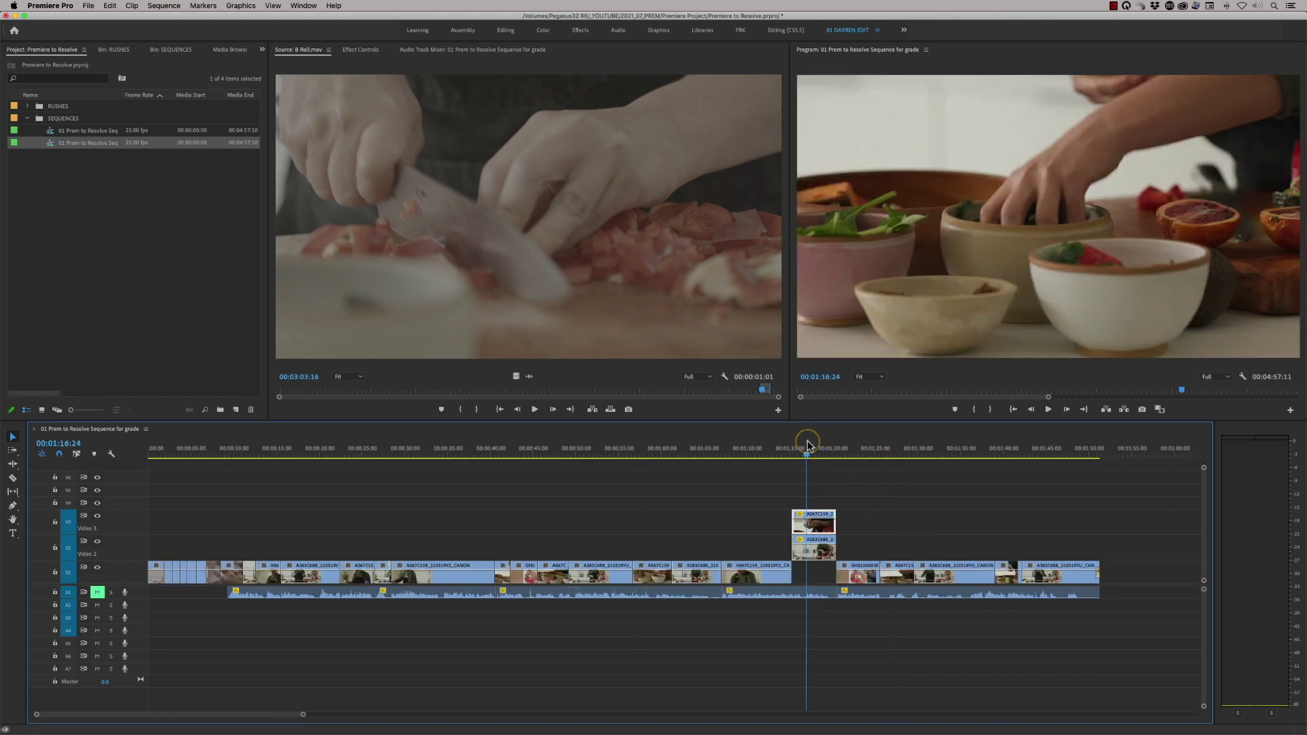
mouse_move(816, 442)
mouse_down()
mouse_move(788, 443)
mouse_move(832, 443)
mouse_move(806, 449)
mouse_up()
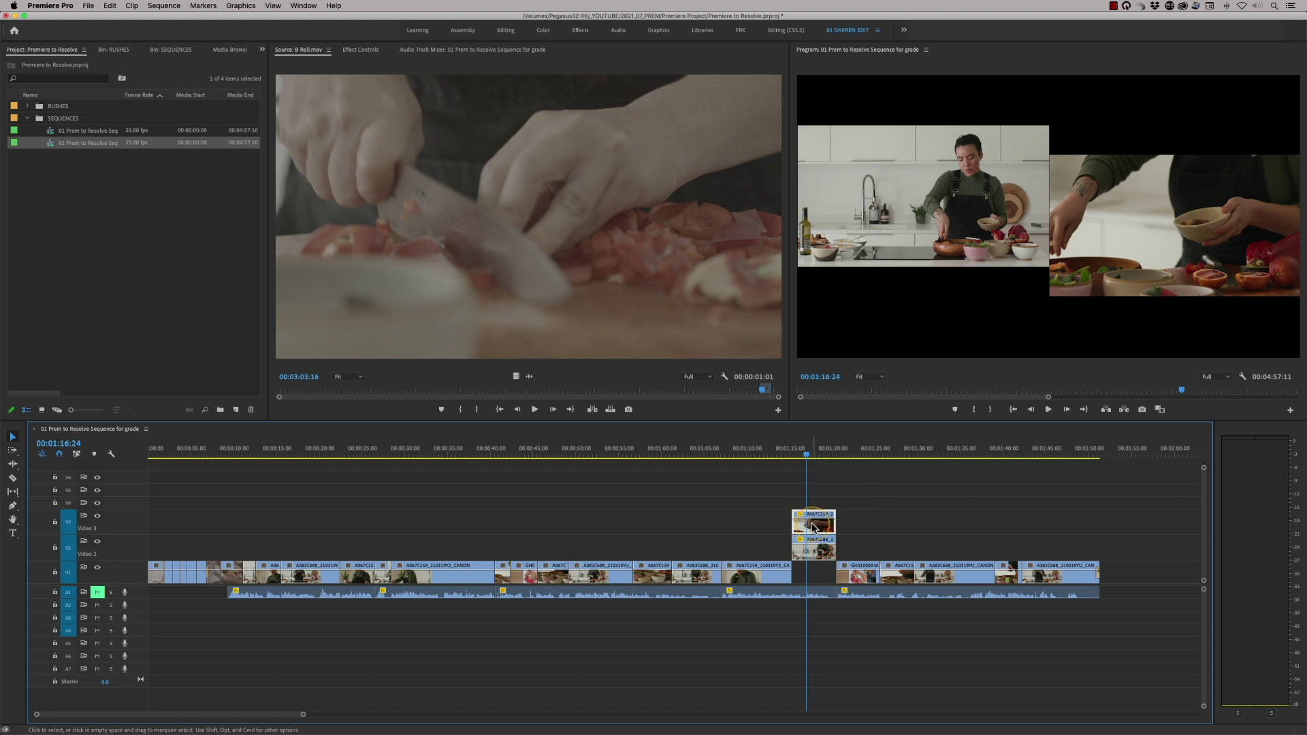
double_click(776, 572)
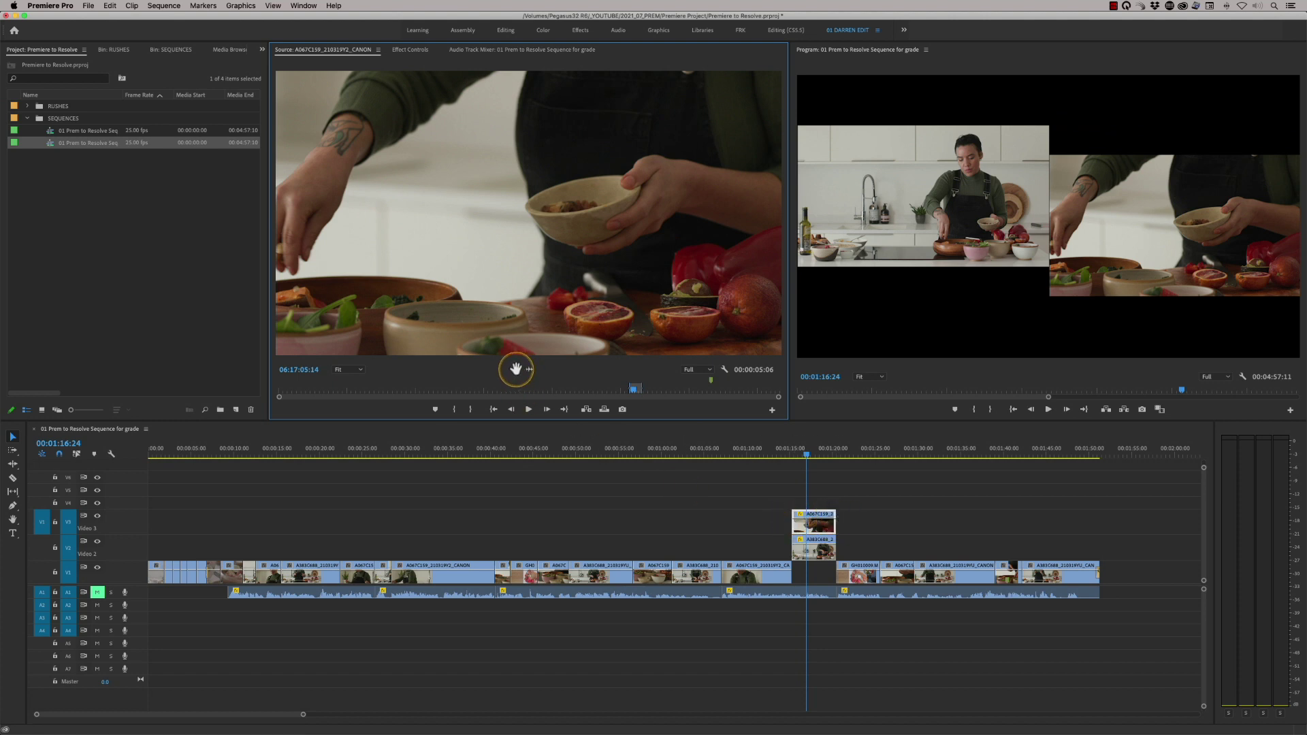
drag(524, 395, 1146, 601)
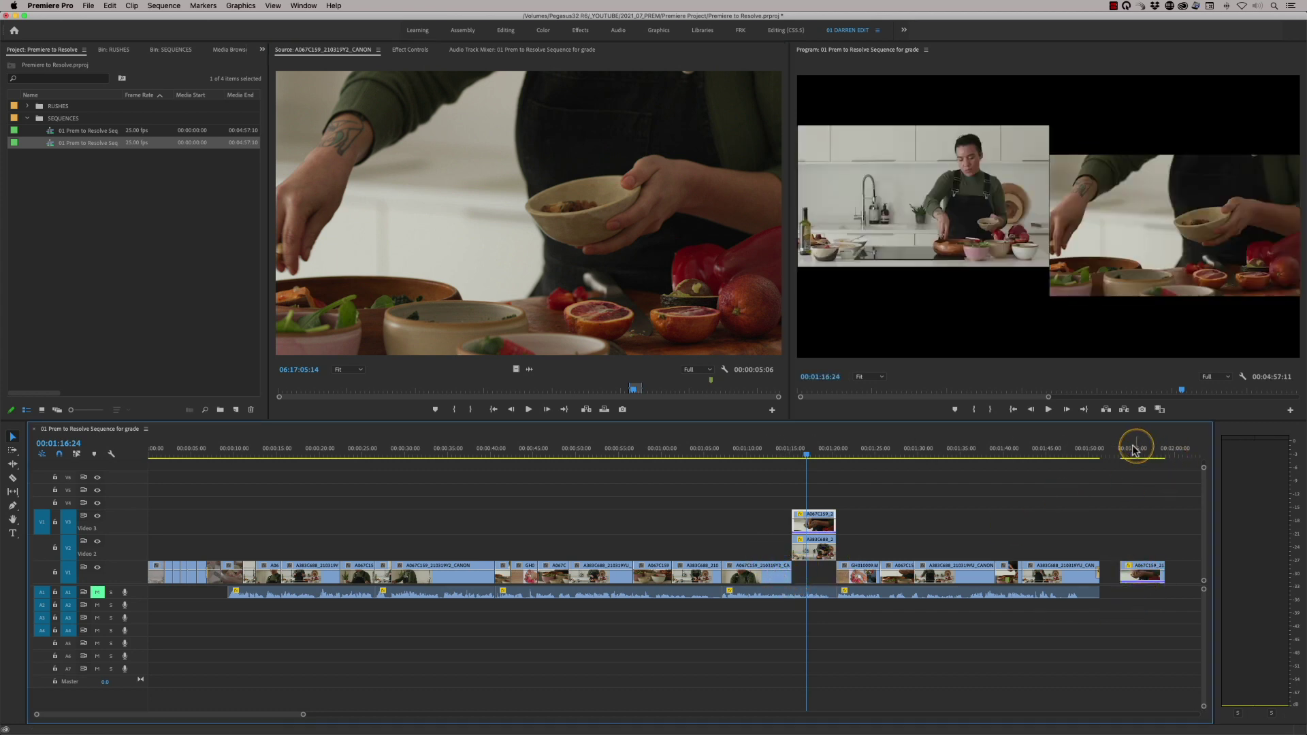
Step: Open the lower split-screen clip's source and place its full-frame video on Video 1 directly after the other added clip
click(1154, 450)
click(810, 449)
click(801, 521)
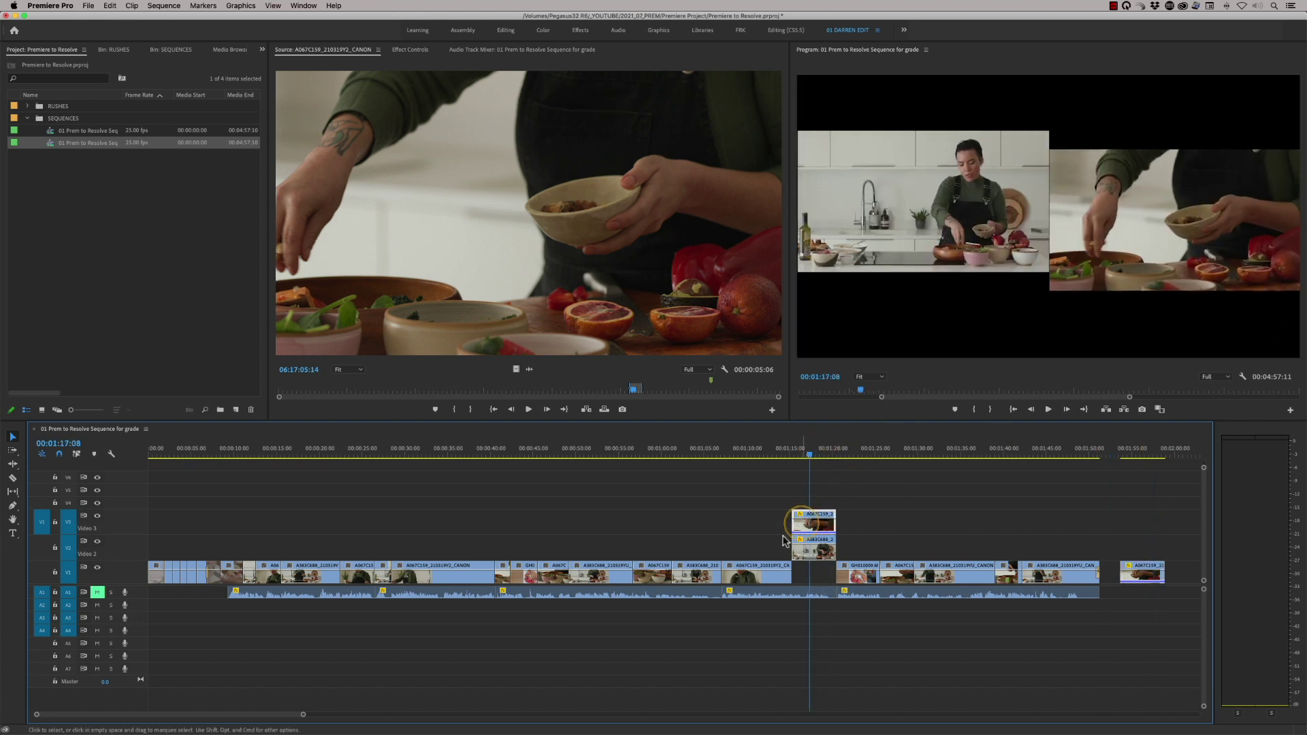
click(828, 557)
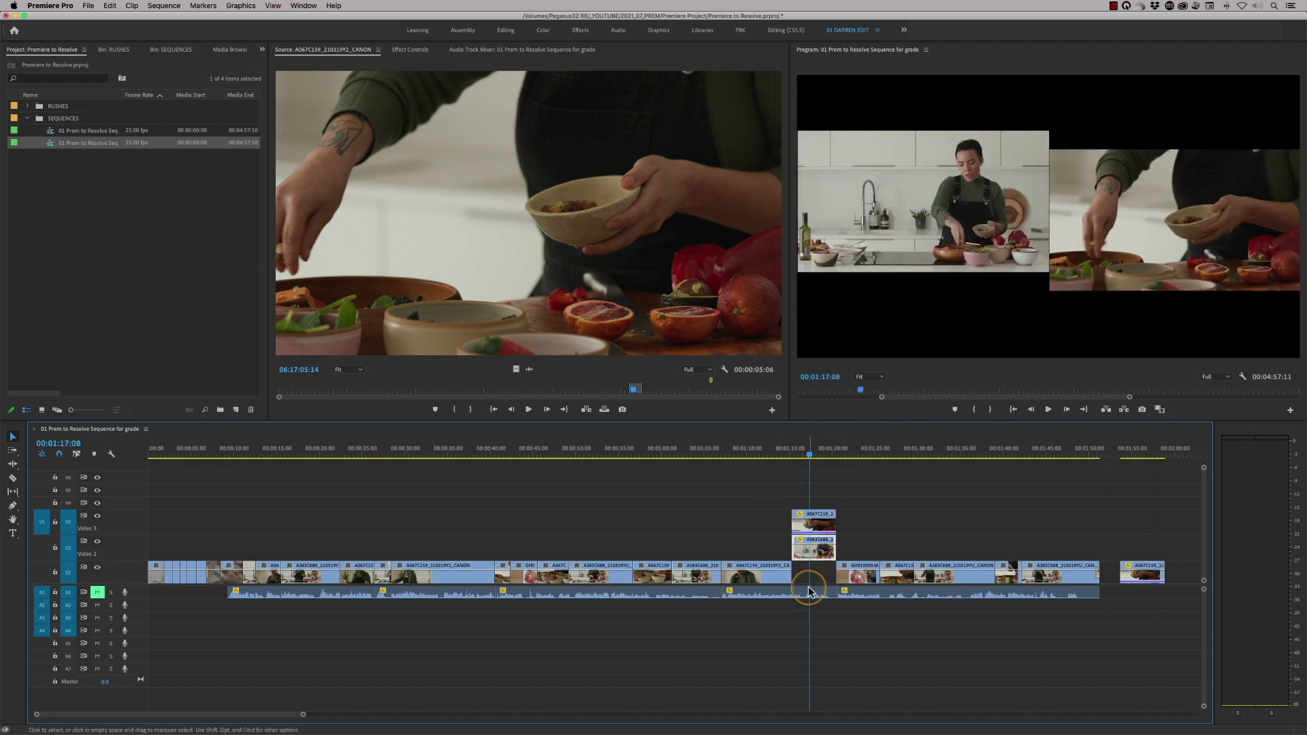
double_click(814, 549)
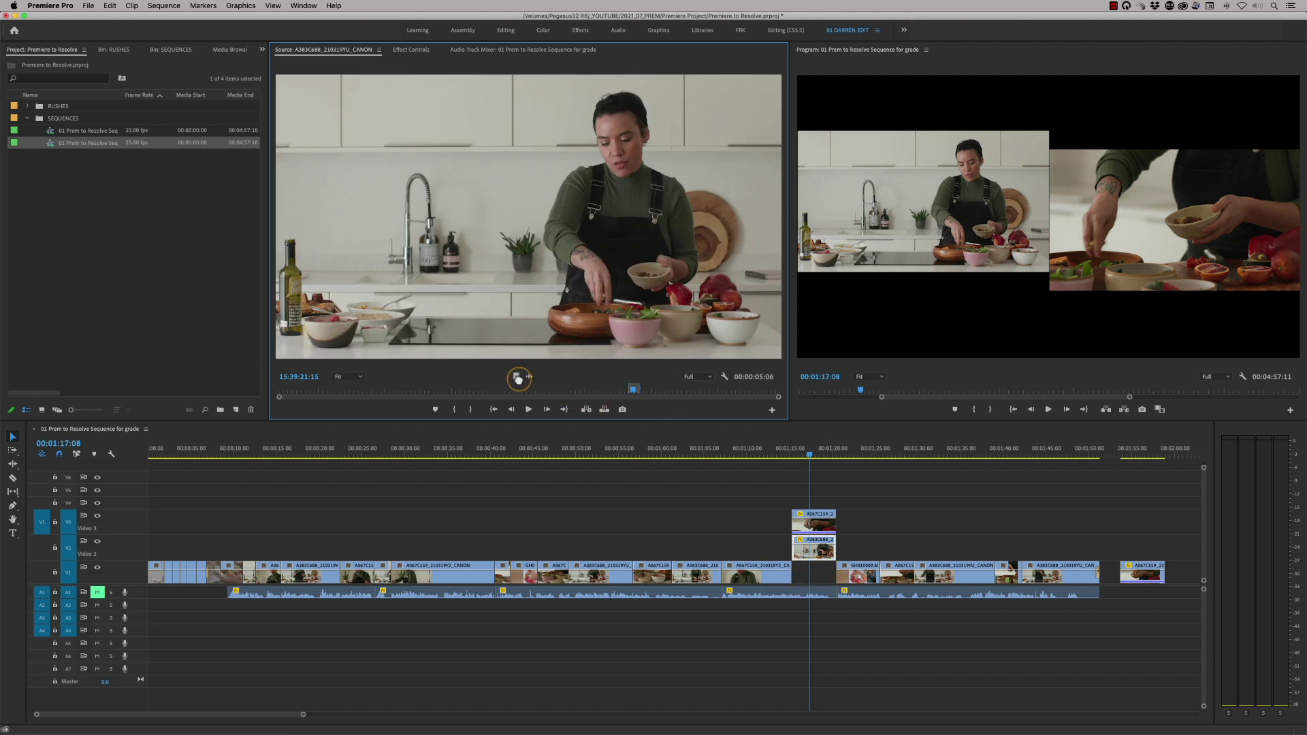
drag(868, 472, 1129, 590)
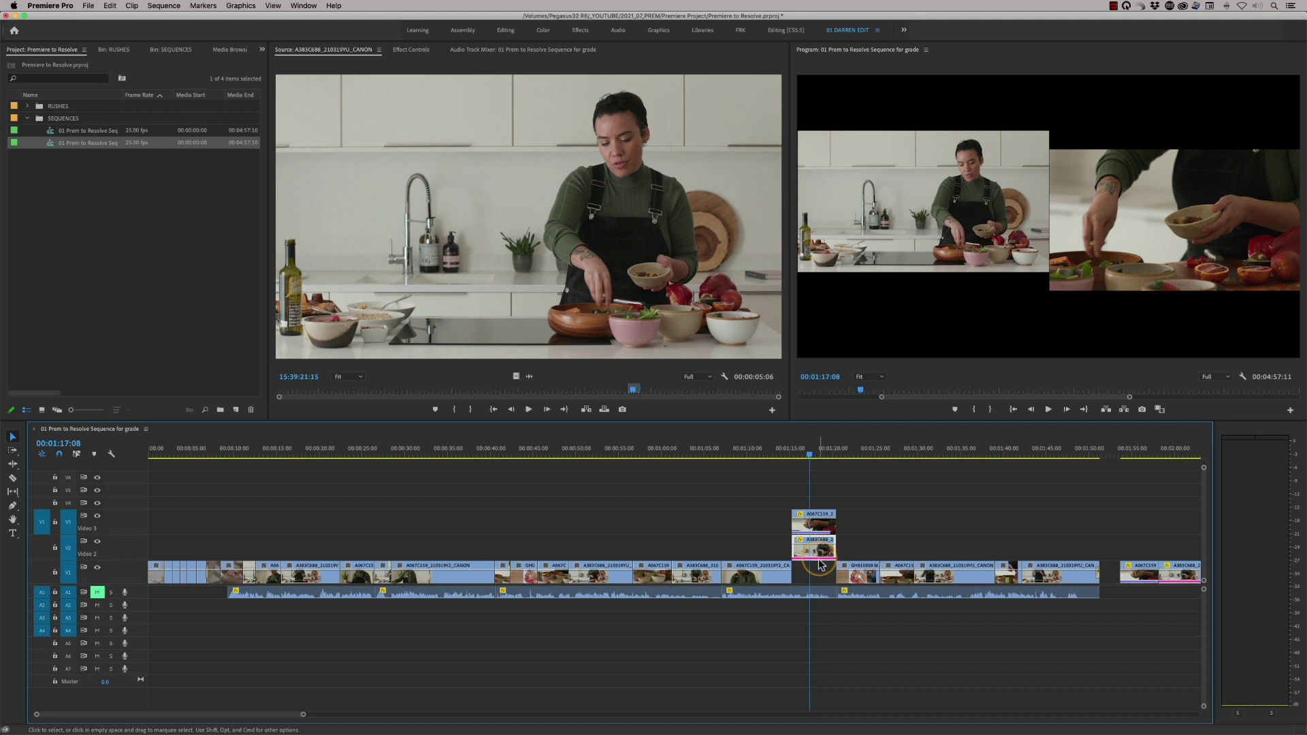
Step: Nudge both split-screen clips down one track onto Video 1 and Video 2, and check the rest of the edit
key(alt+Down)
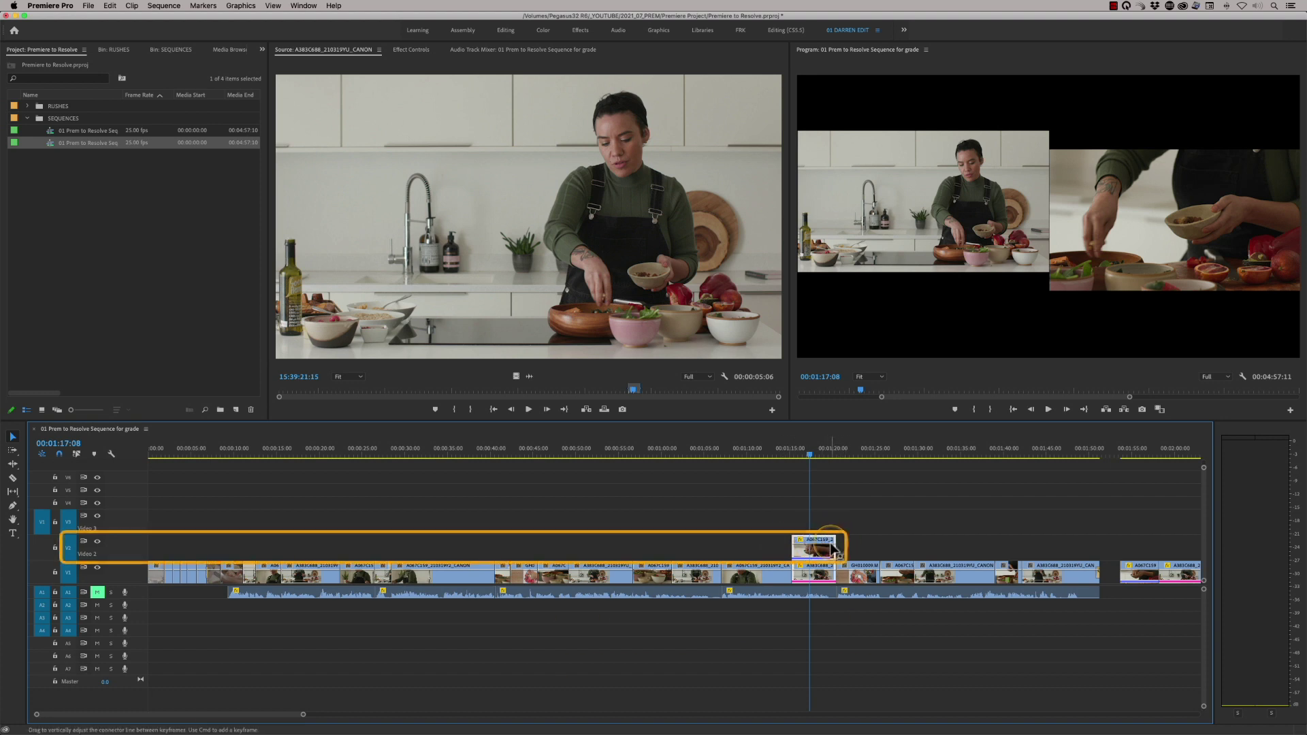
drag(843, 448, 1093, 433)
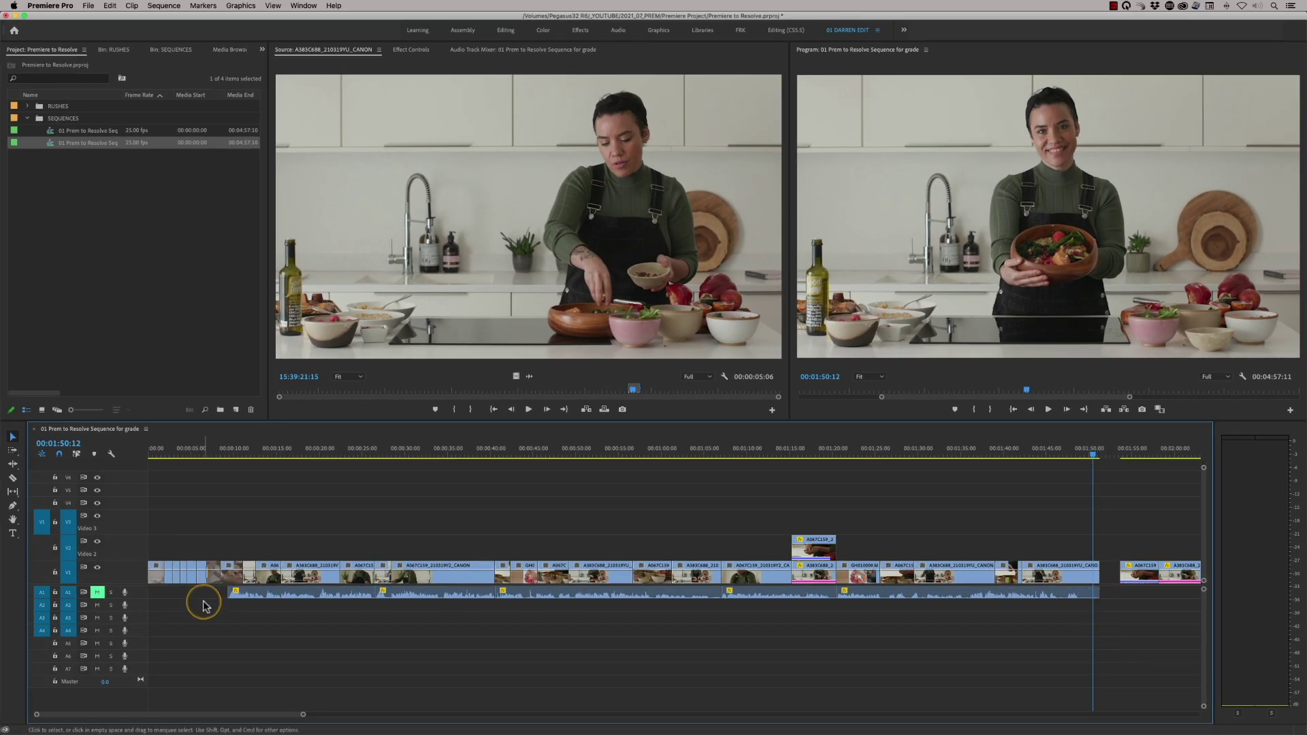
Step: Set the sequence's out point at the end of the last added full-frame clip and return the playhead to the start
mouse_move(251, 733)
drag(303, 715, 527, 715)
click(633, 452)
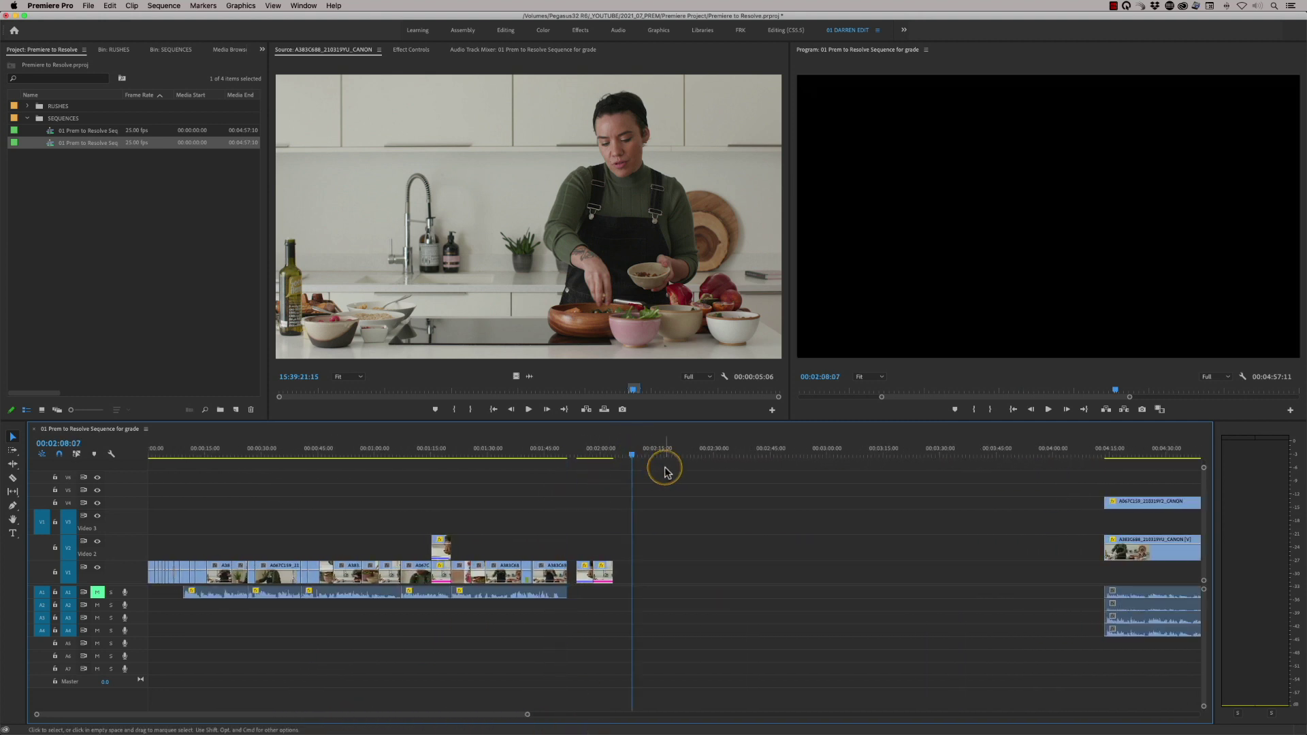
key(Up)
key(o)
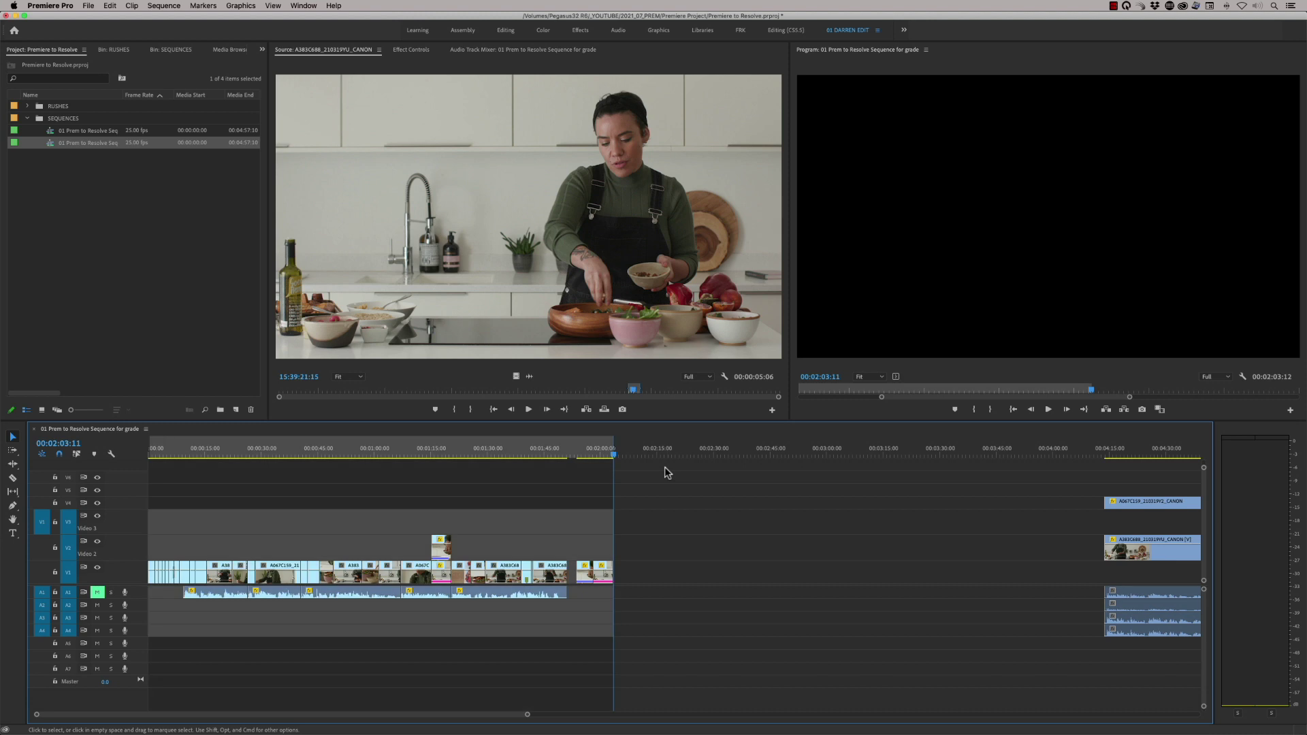
key(Home)
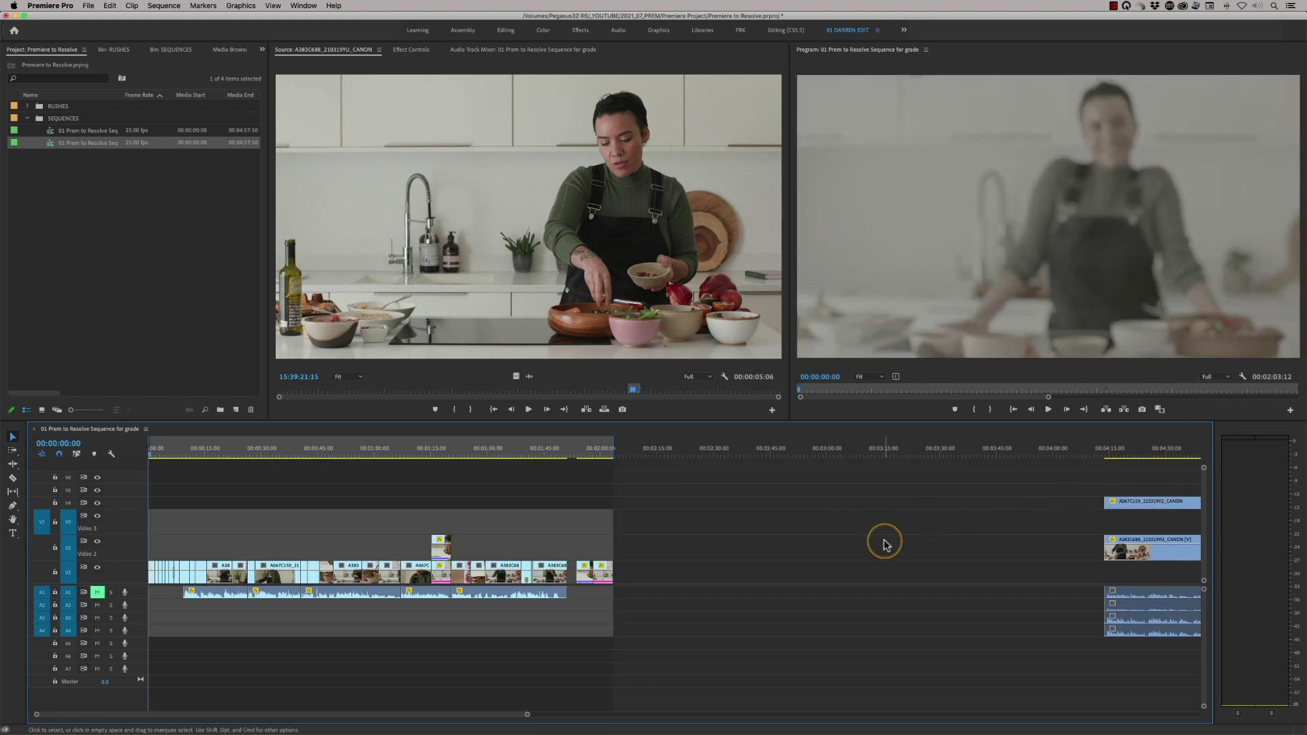
Step: Delete the leftover video and audio clips lying far past the out point
key(minus)
drag(599, 480, 766, 715)
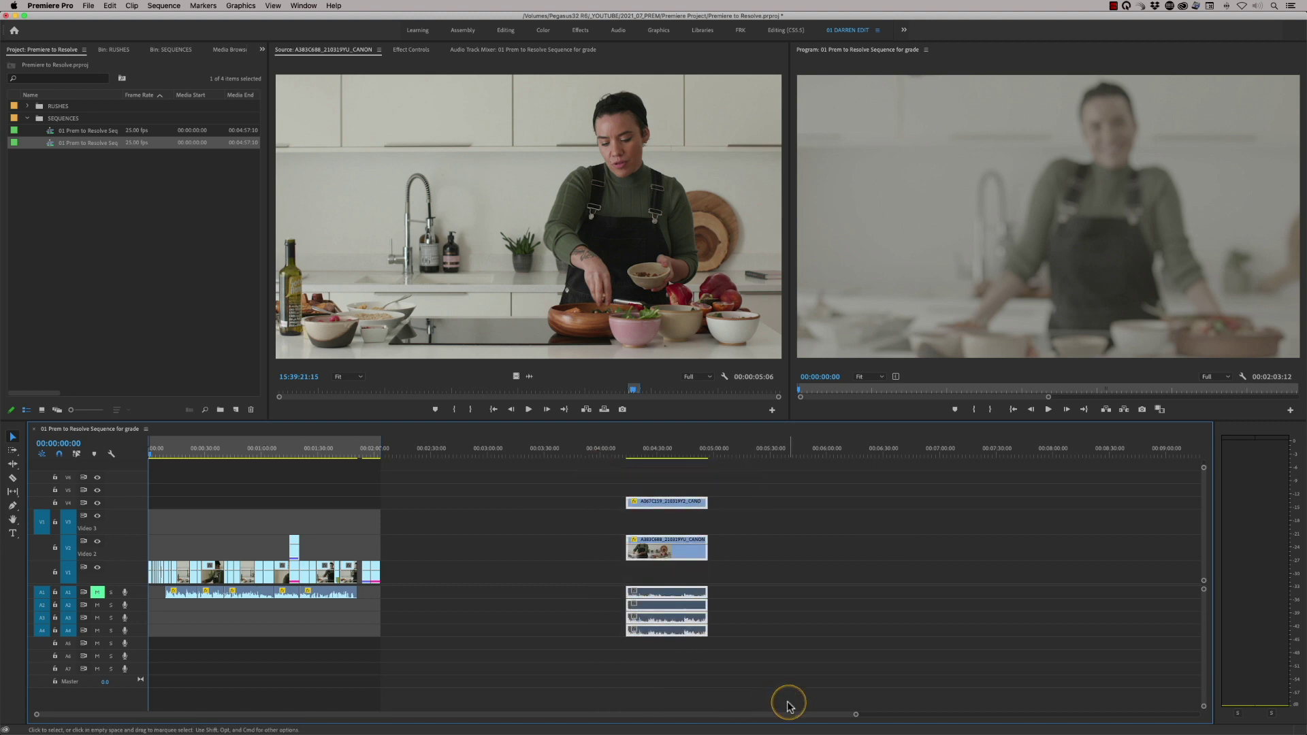
key(Delete)
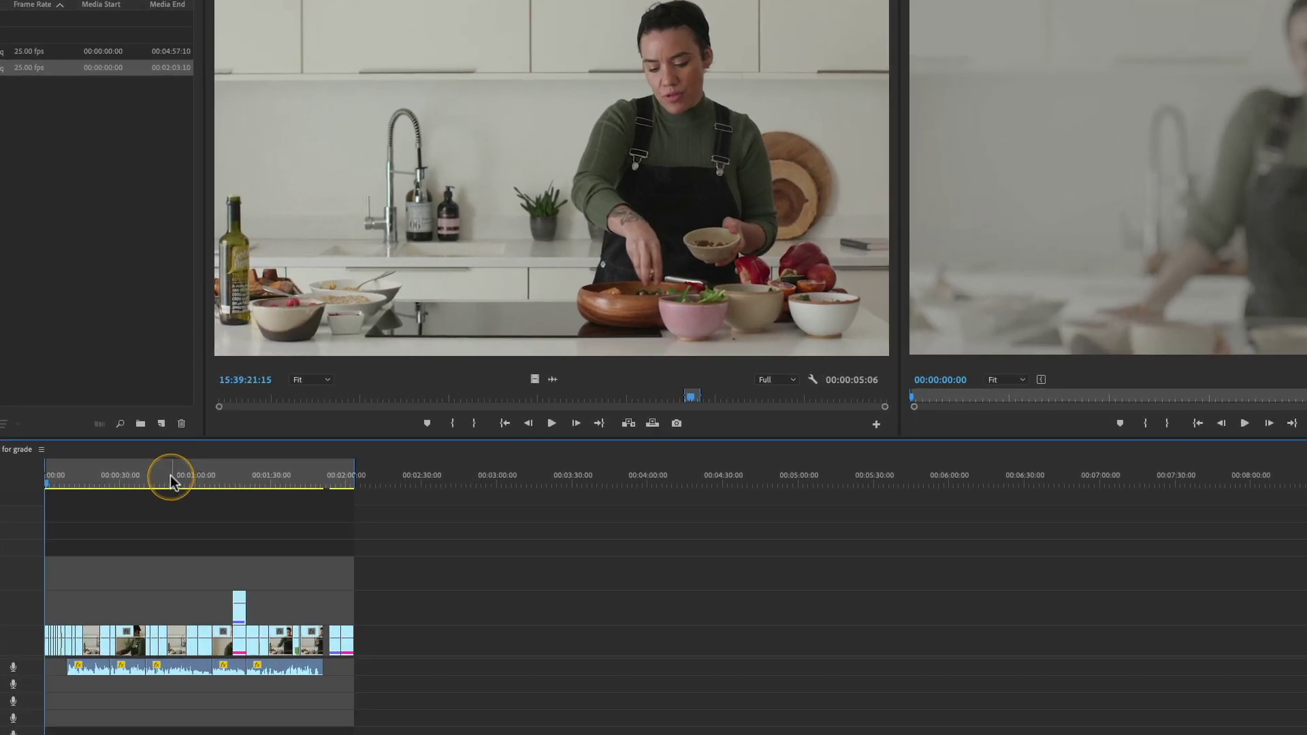
Step: Open the sequence's media export settings, set the video codec to Apple ProRes 4444, and enable maximum render quality
key(super+e)
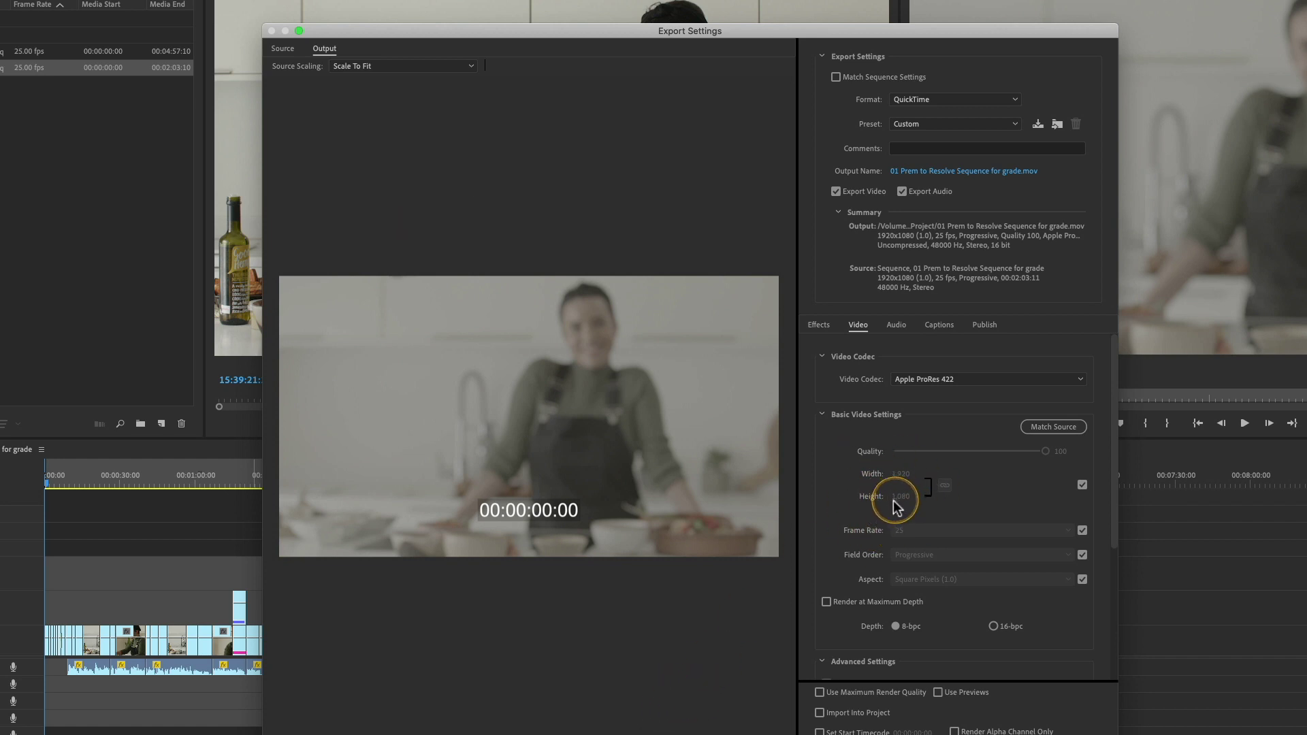
click(995, 471)
click(907, 507)
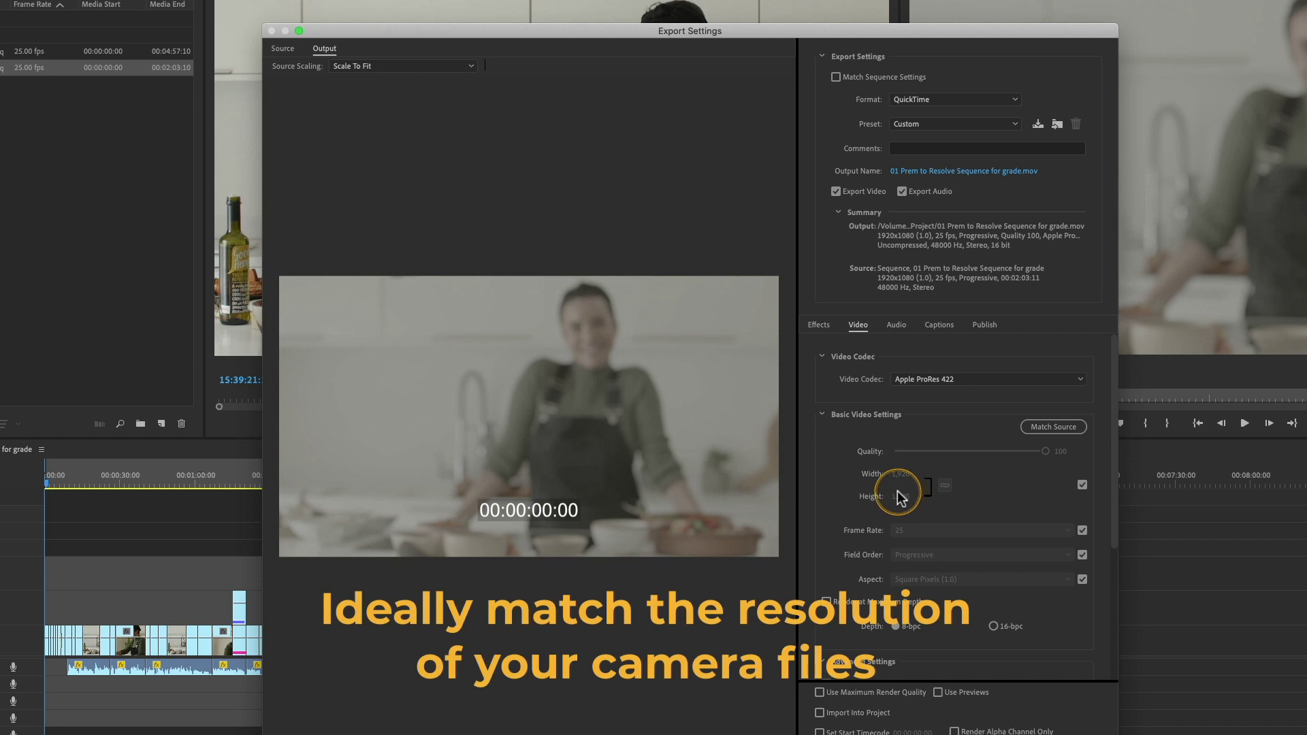
click(957, 383)
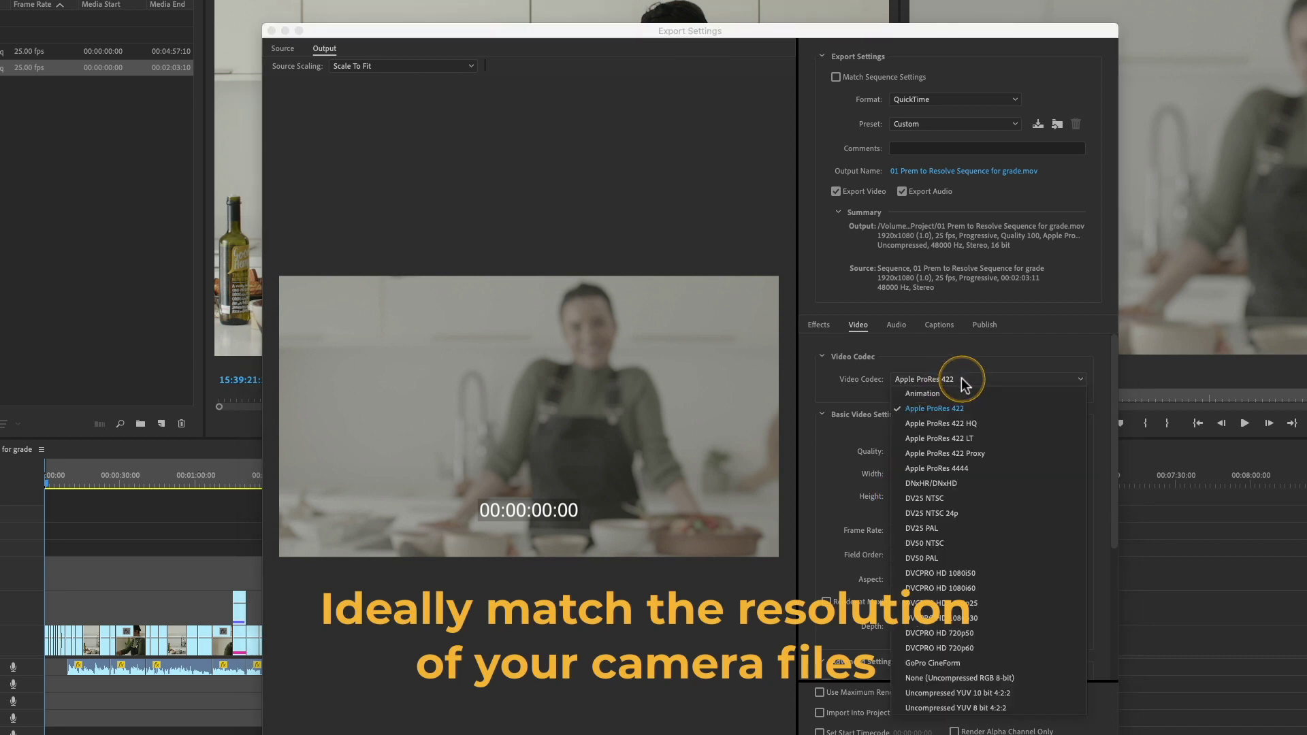
click(952, 468)
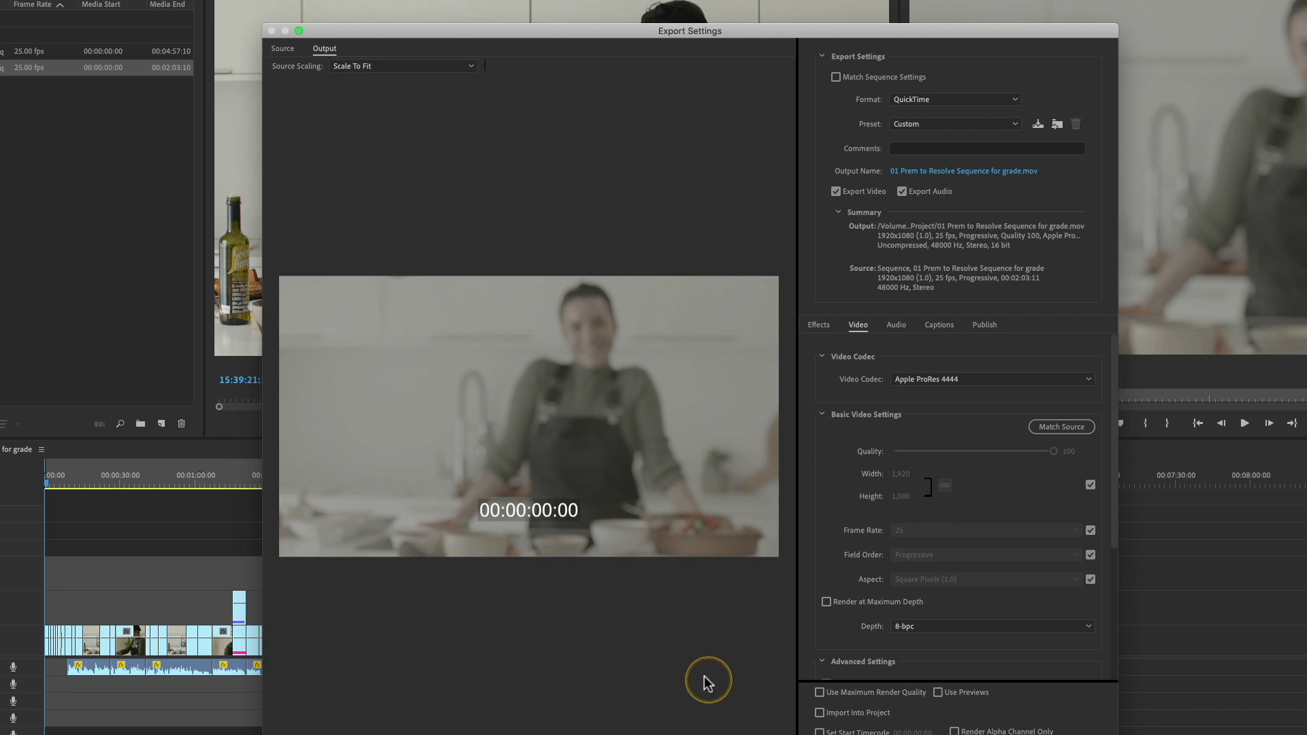
click(821, 694)
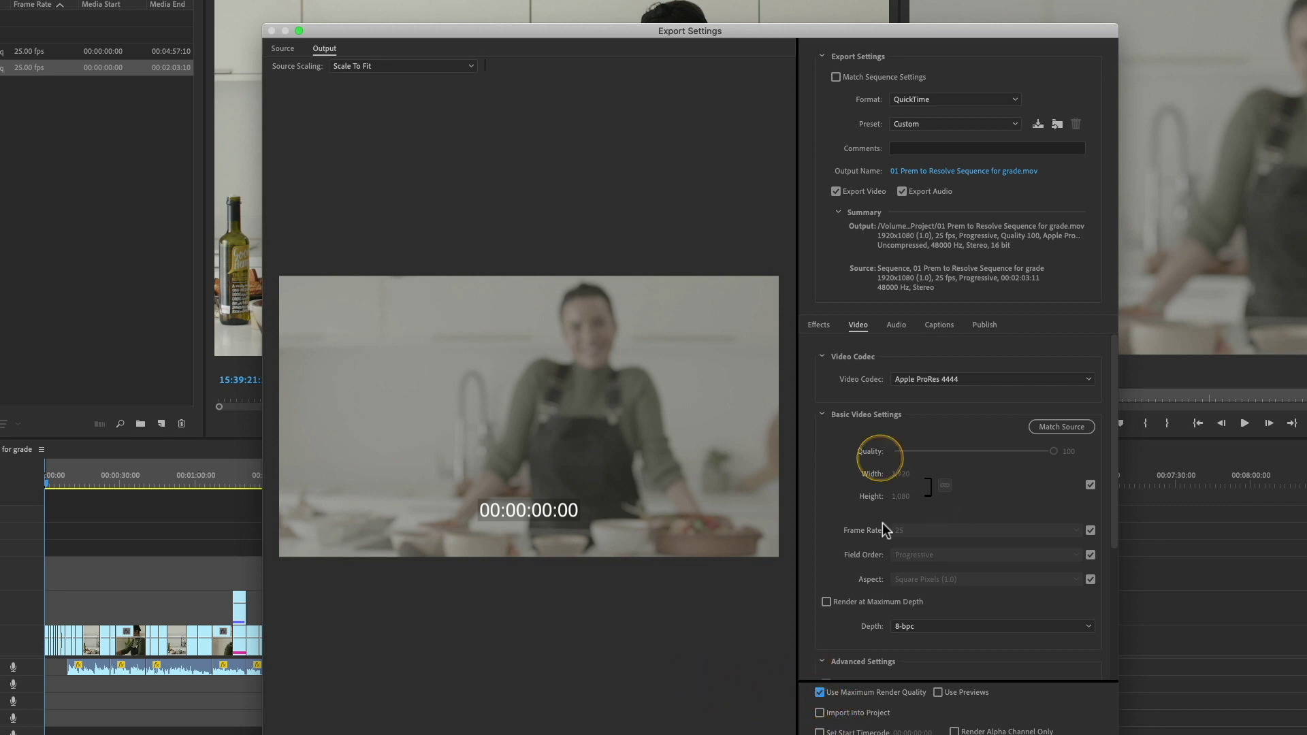
Step: Turn off the timecode overlay in the export effects
click(824, 328)
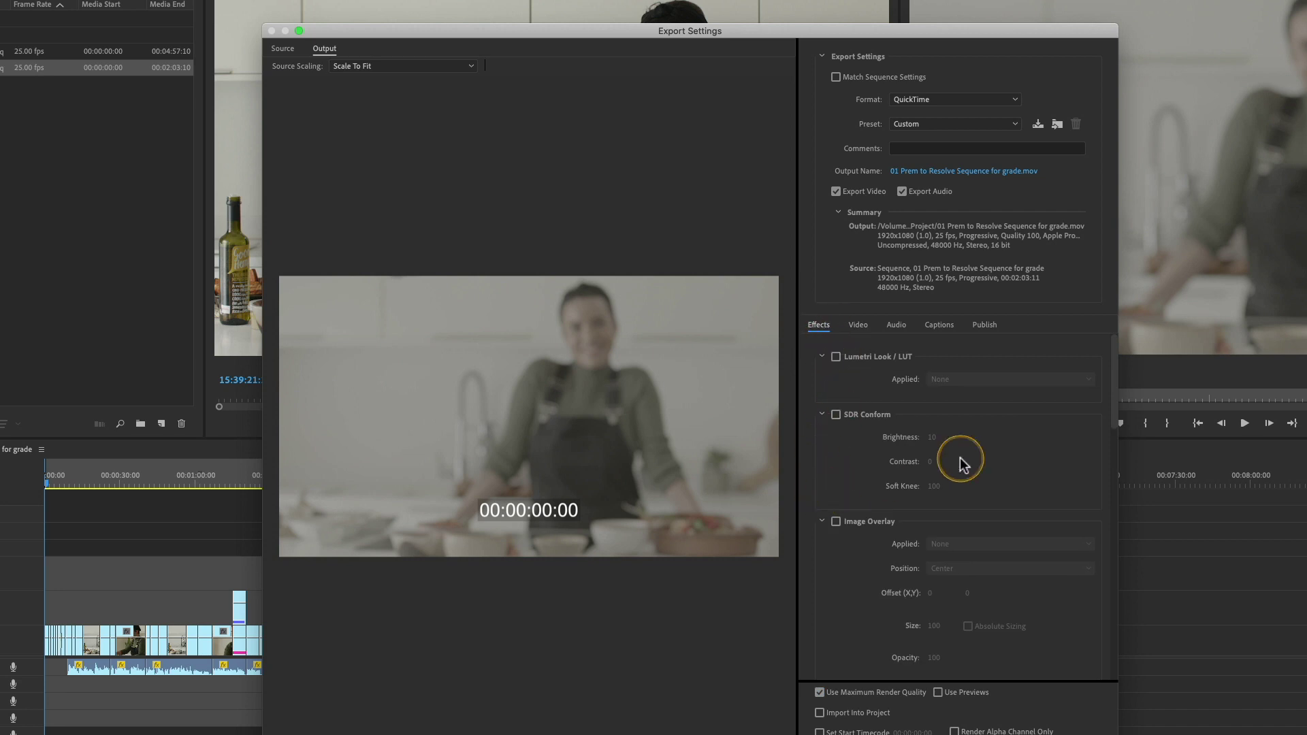
drag(1114, 425, 1126, 510)
click(836, 544)
click(837, 544)
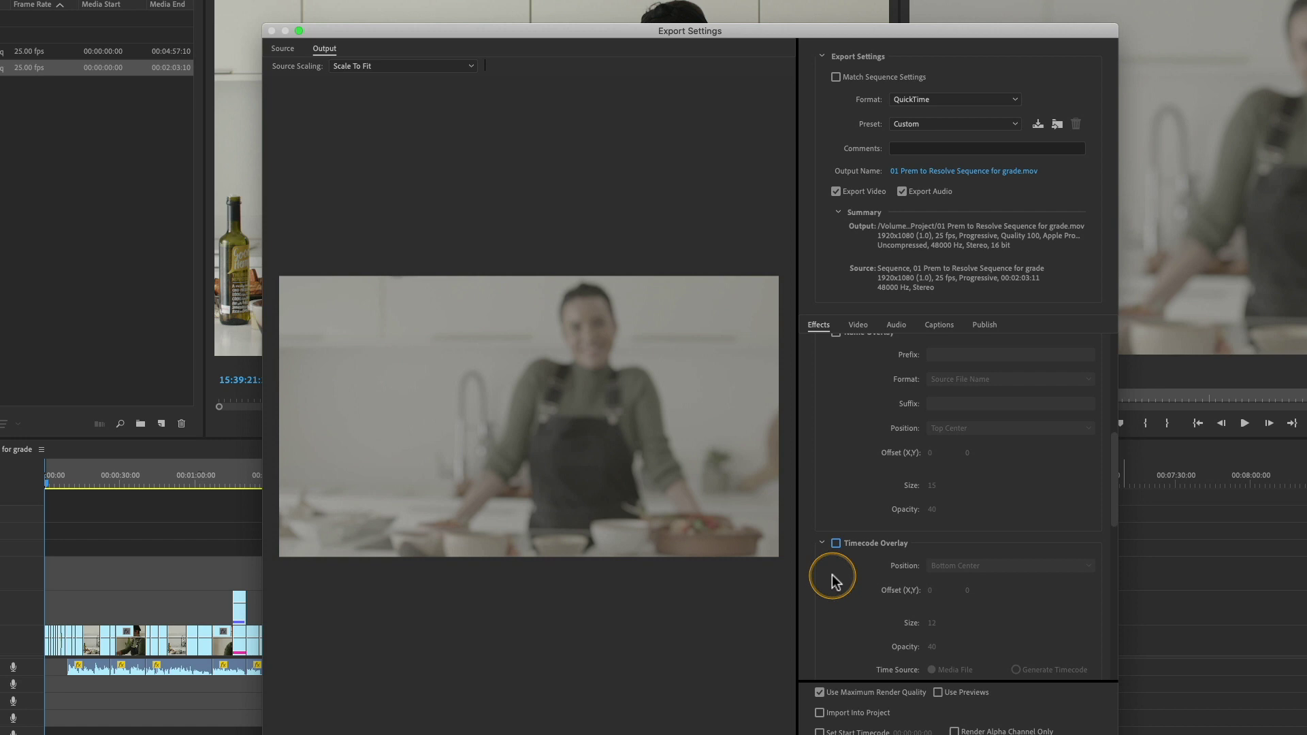
Step: Set the exported movie's save location to the CONFORM EPISODE folder
click(943, 171)
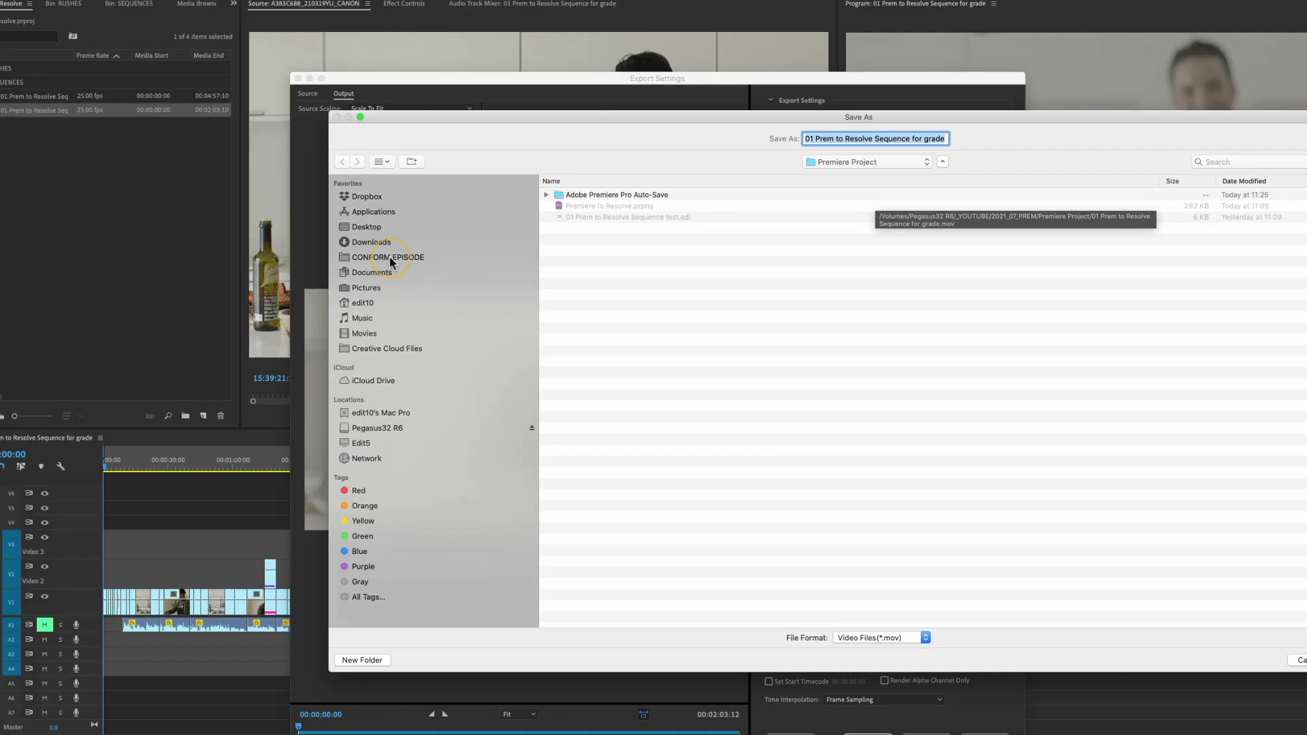
click(379, 241)
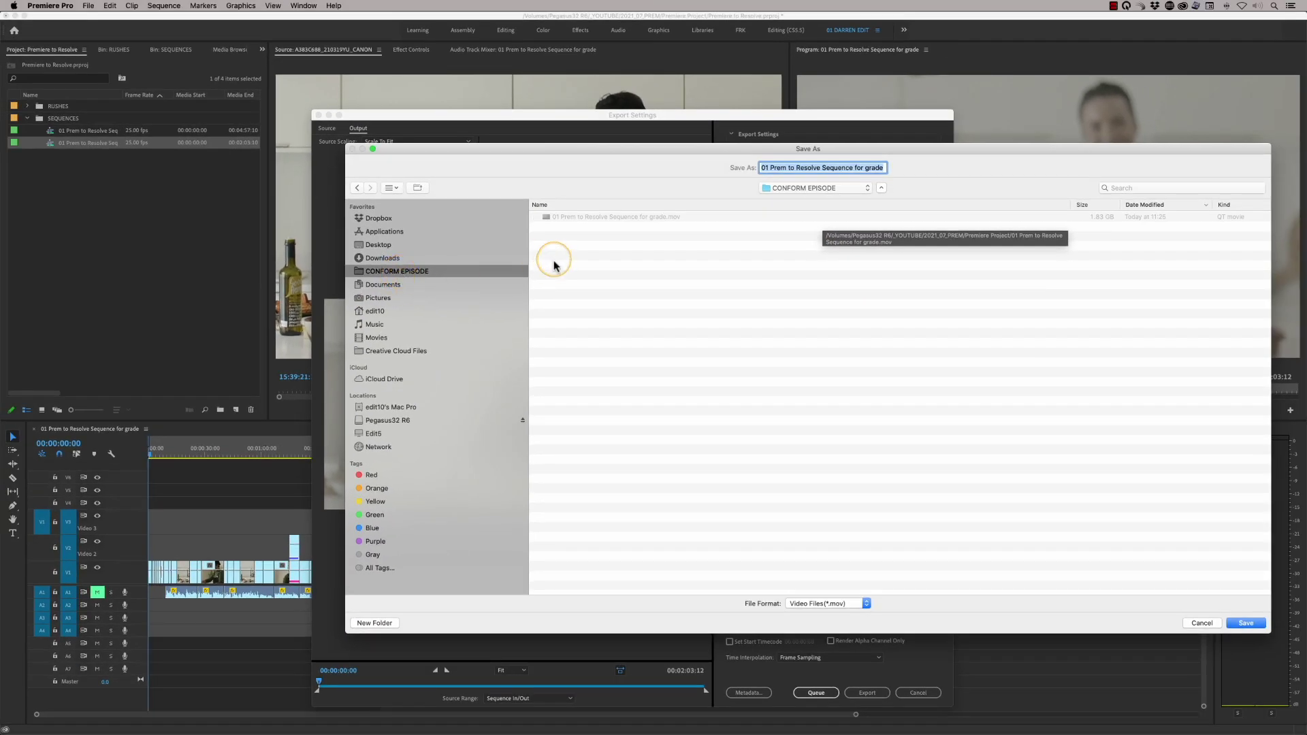
click(574, 226)
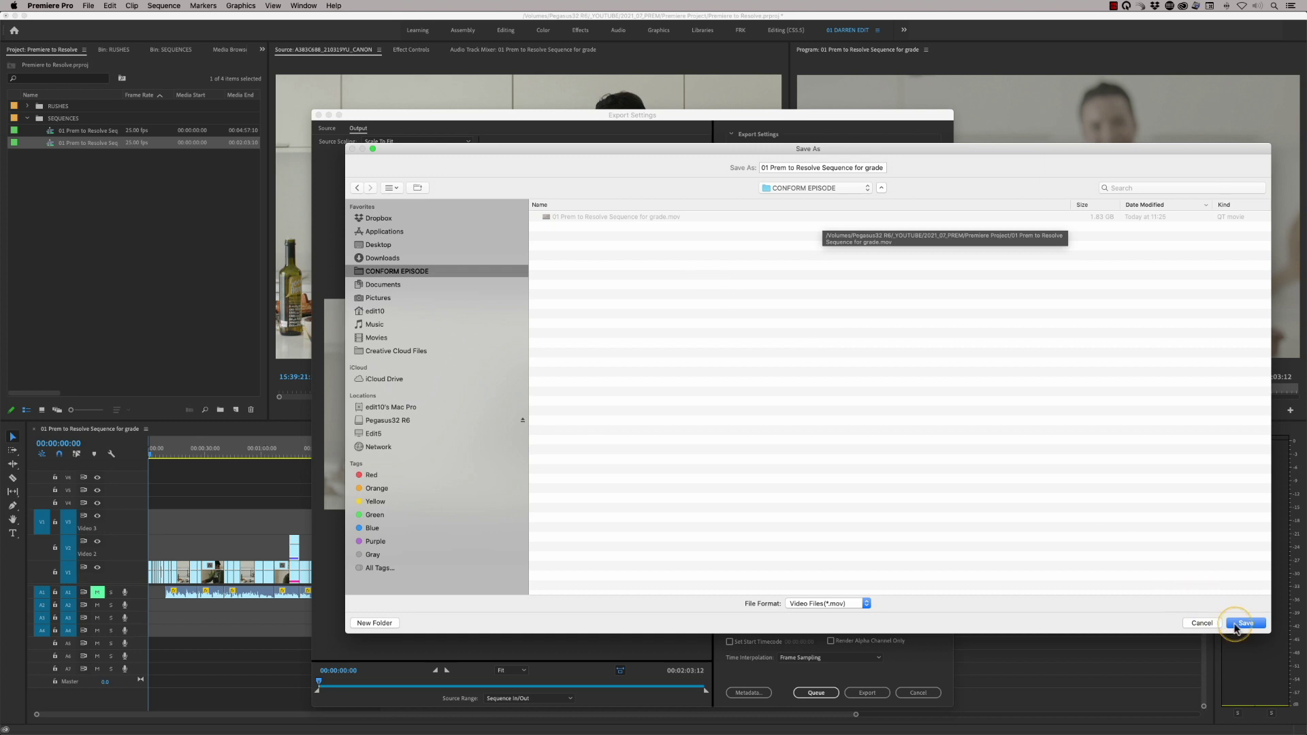
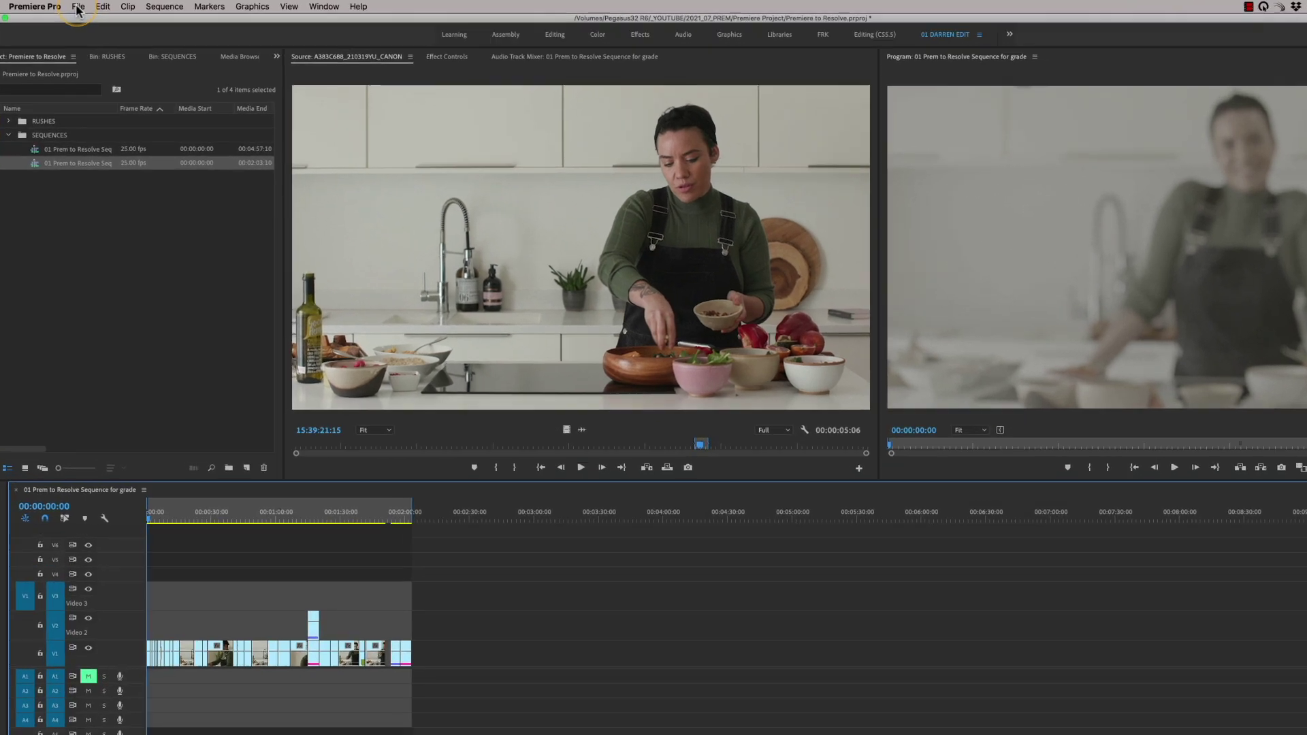
Step: Export Video 1 as an EDL titled "SEQ 01 EDL" with audio levels excluded, saving it in the CONFORM EPISODE folder
click(77, 10)
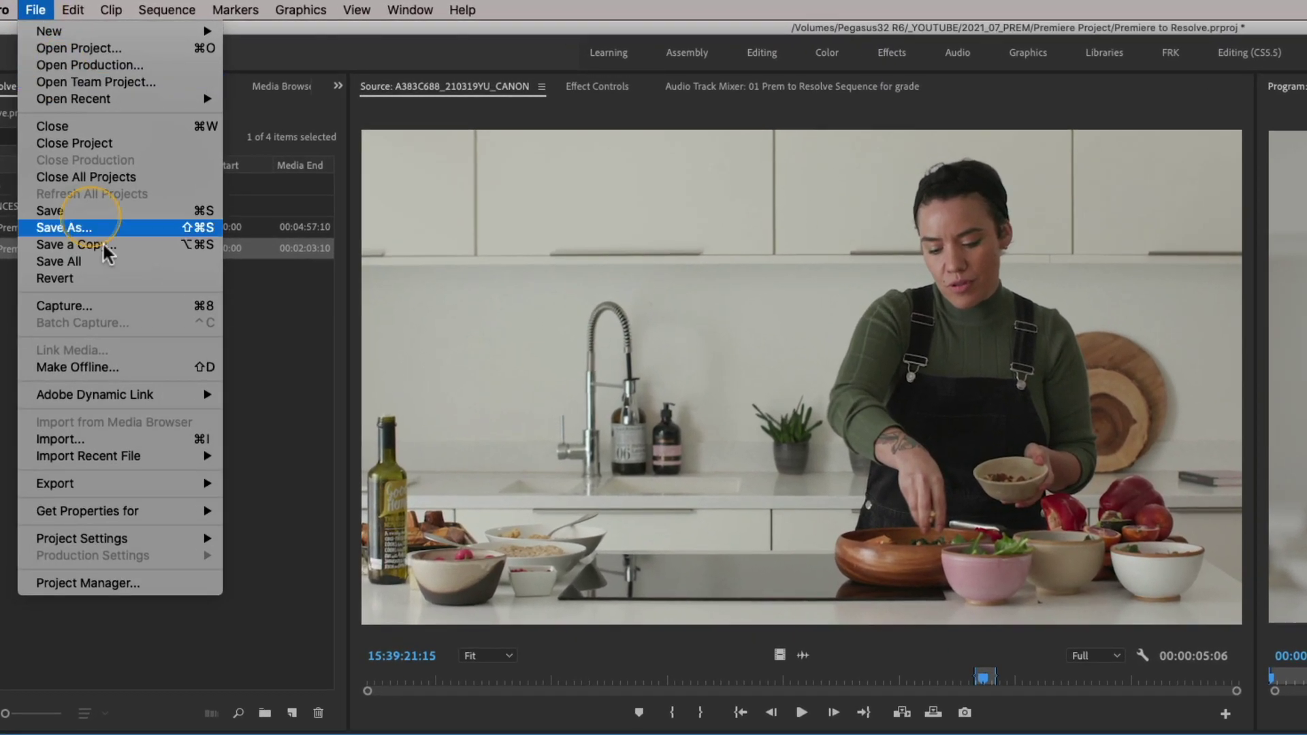
mouse_move(130, 319)
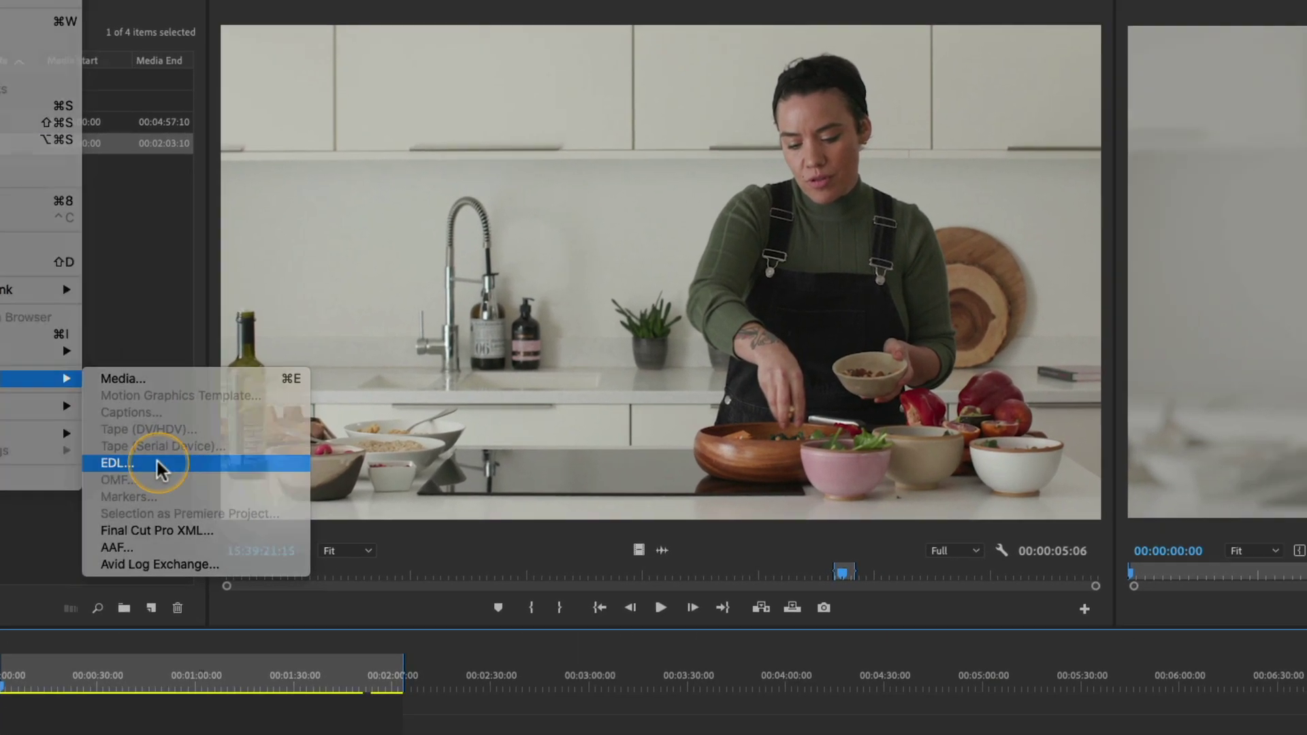
click(158, 469)
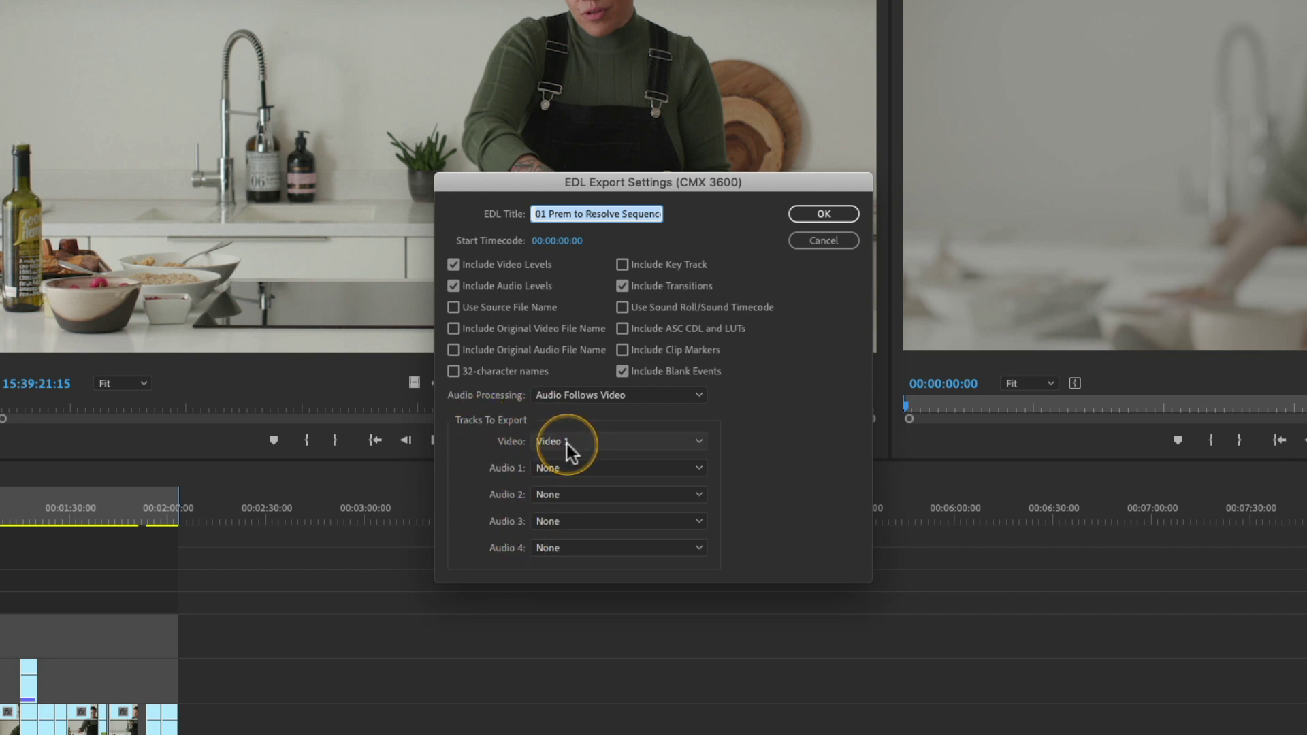
click(453, 286)
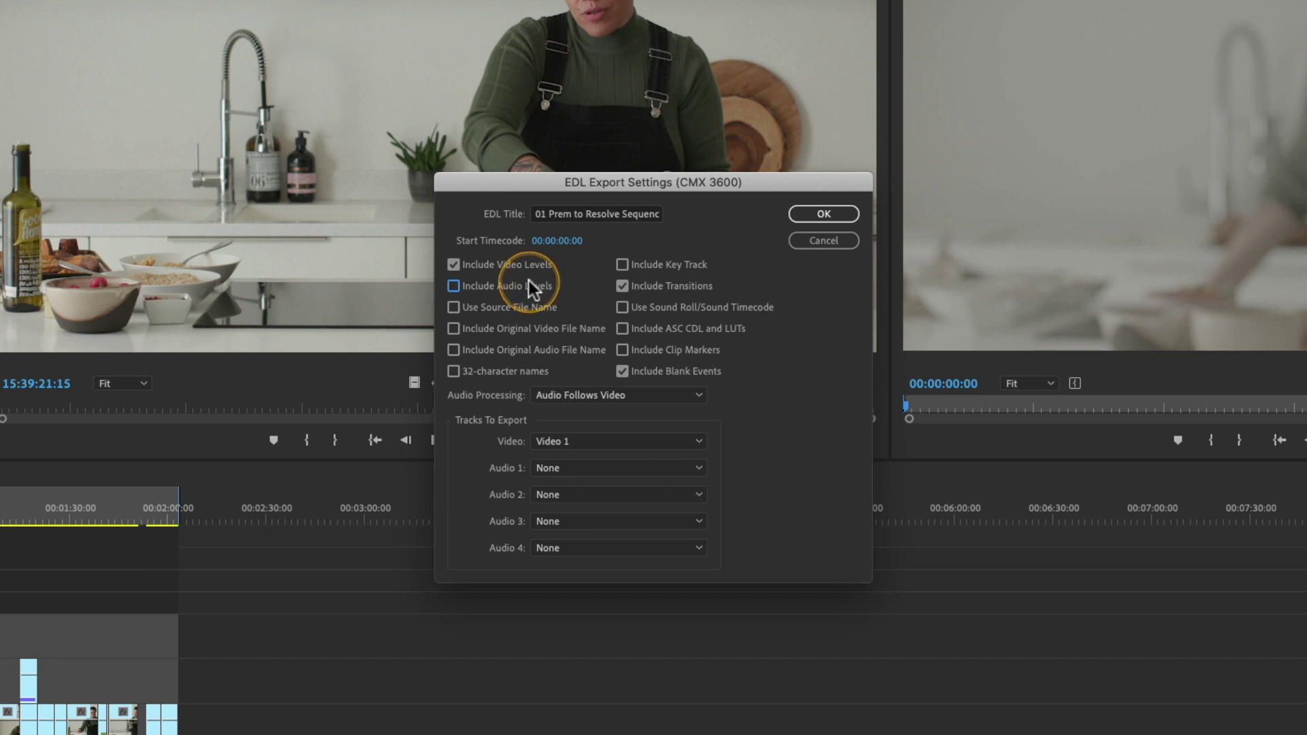
triple_click(600, 216)
text(SEQ 01 EDL)
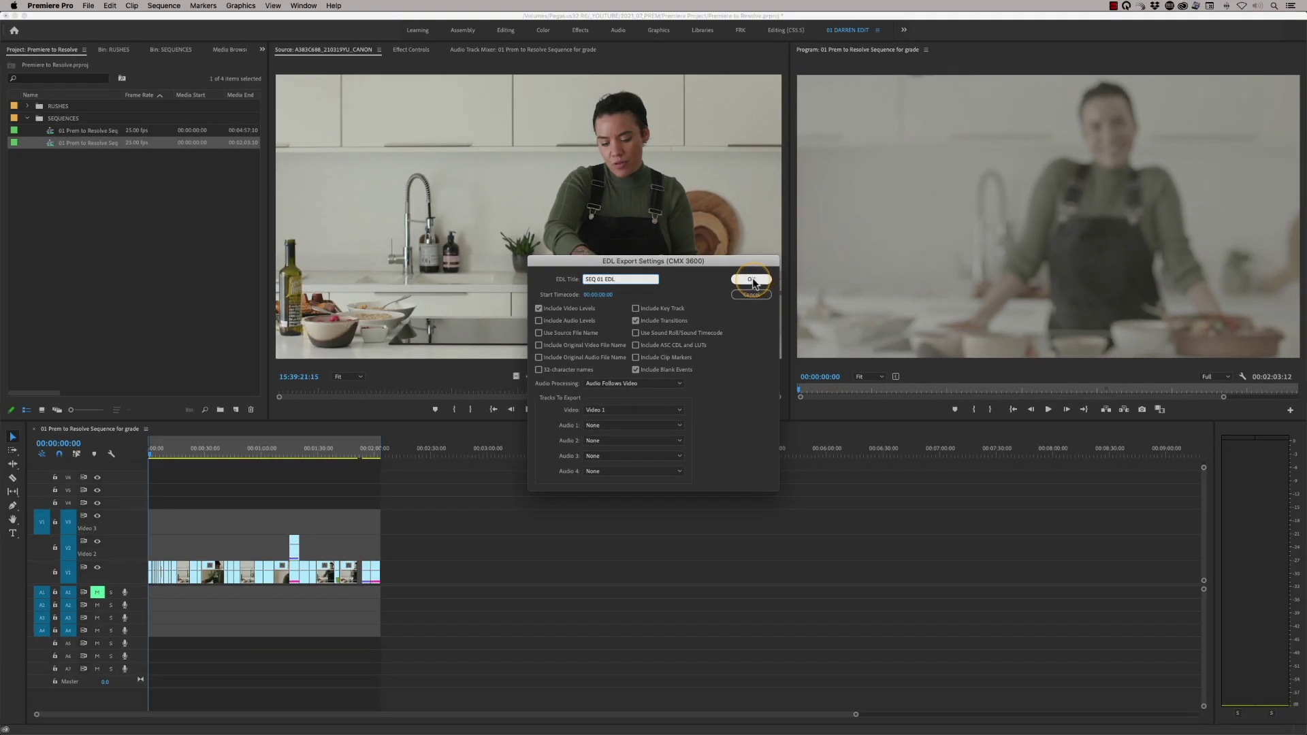
click(752, 280)
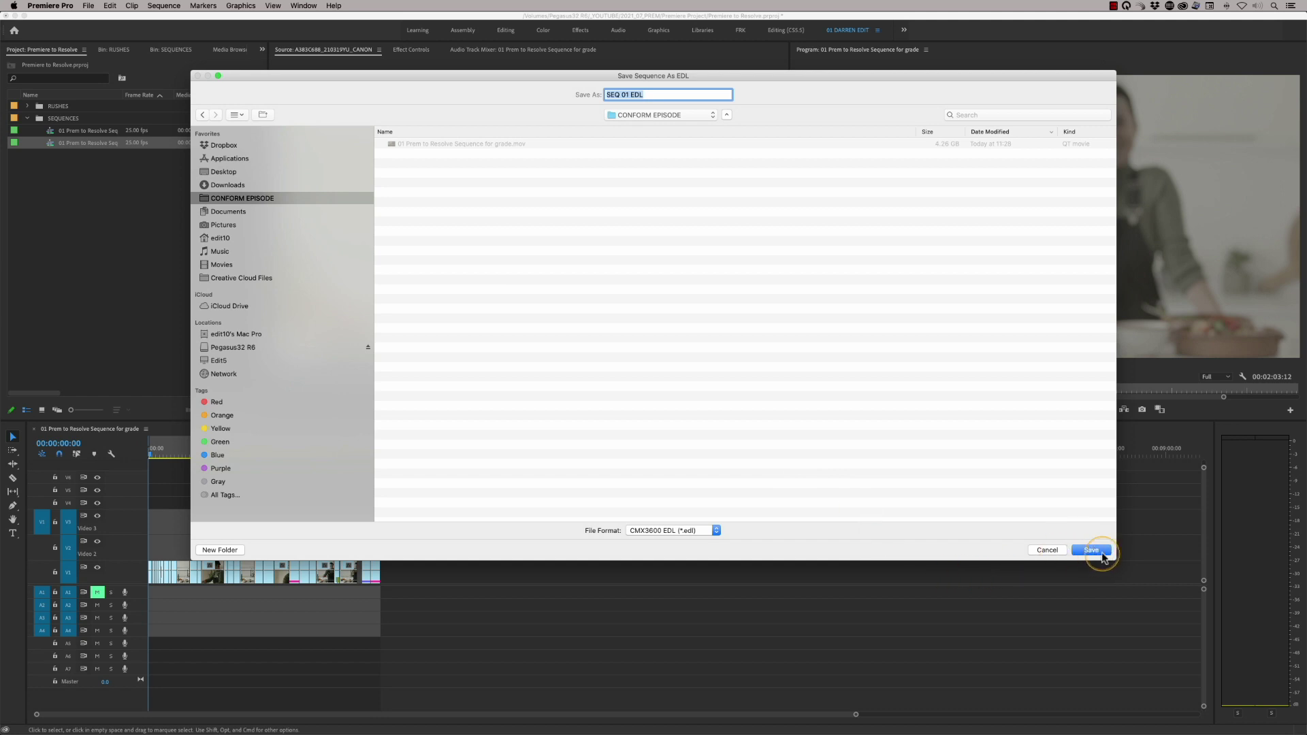
click(1098, 552)
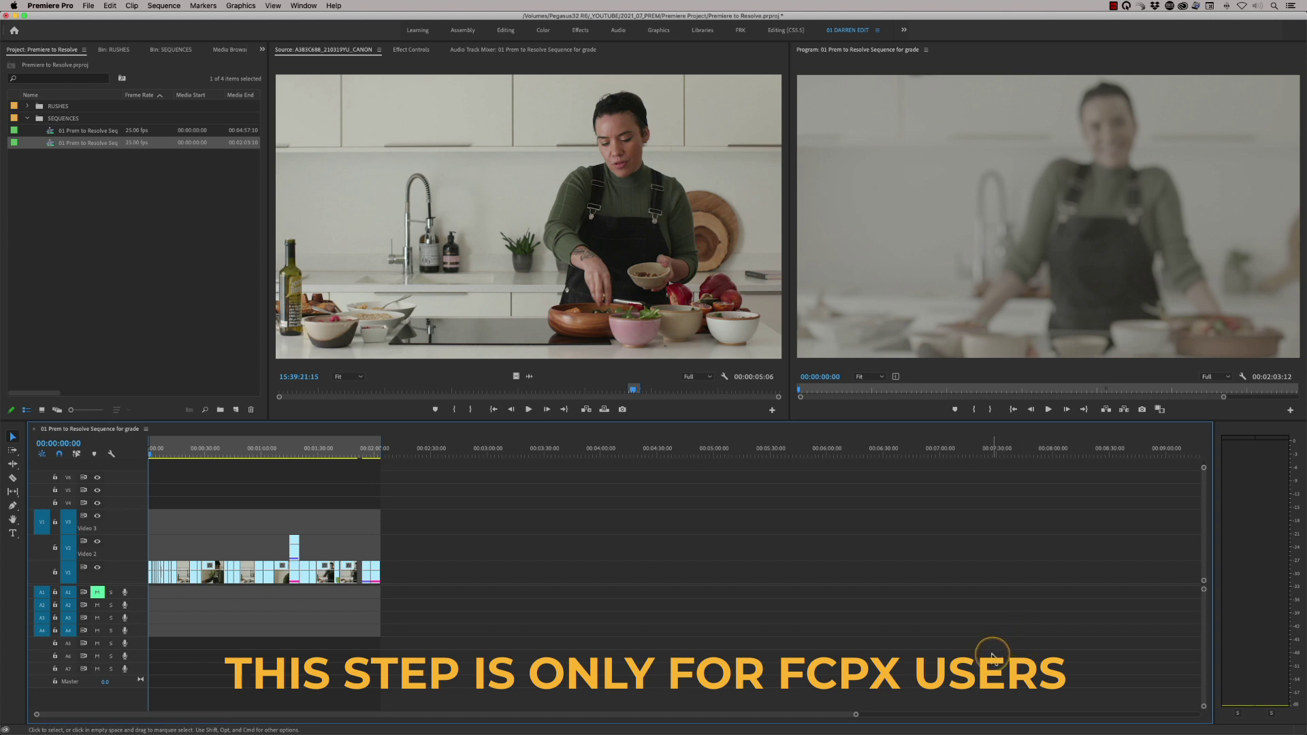
Step: Export the sequence as a Final Cut Pro XML into the CONFORM EPISODE folder
click(89, 9)
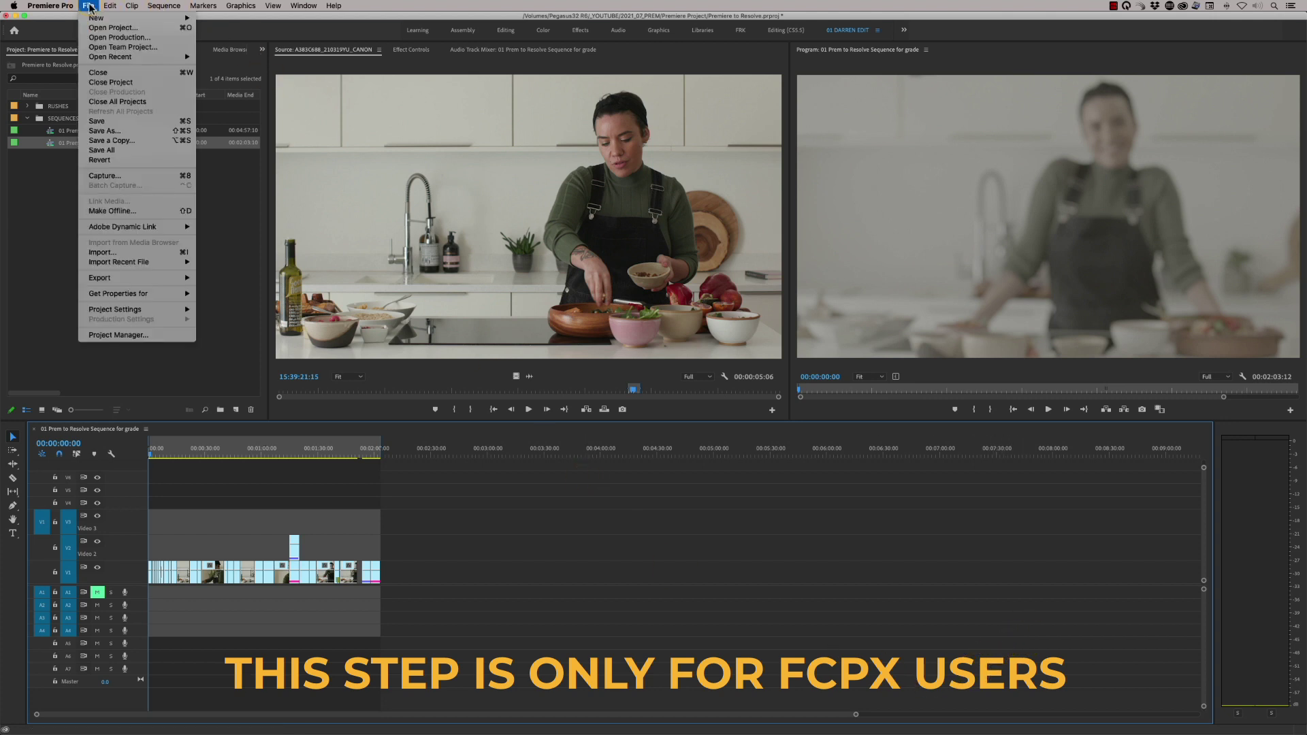
mouse_move(155, 279)
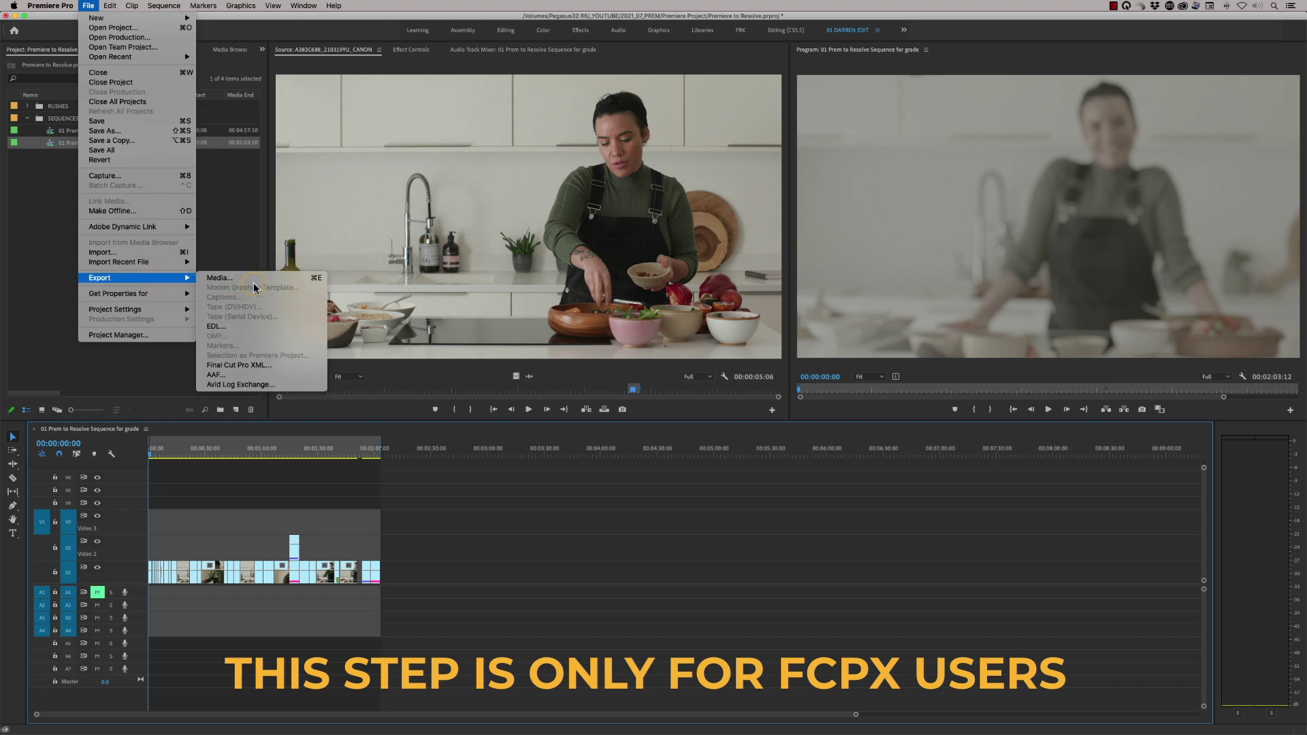
click(276, 367)
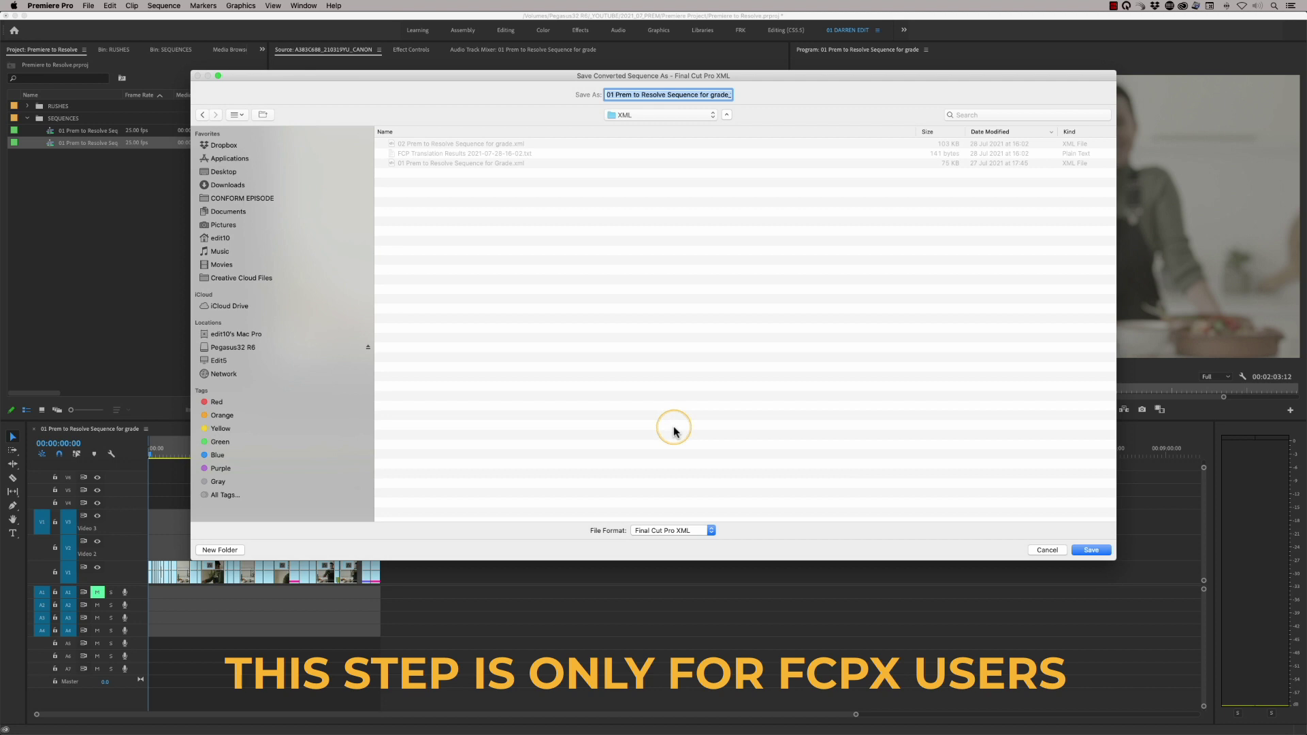
click(243, 199)
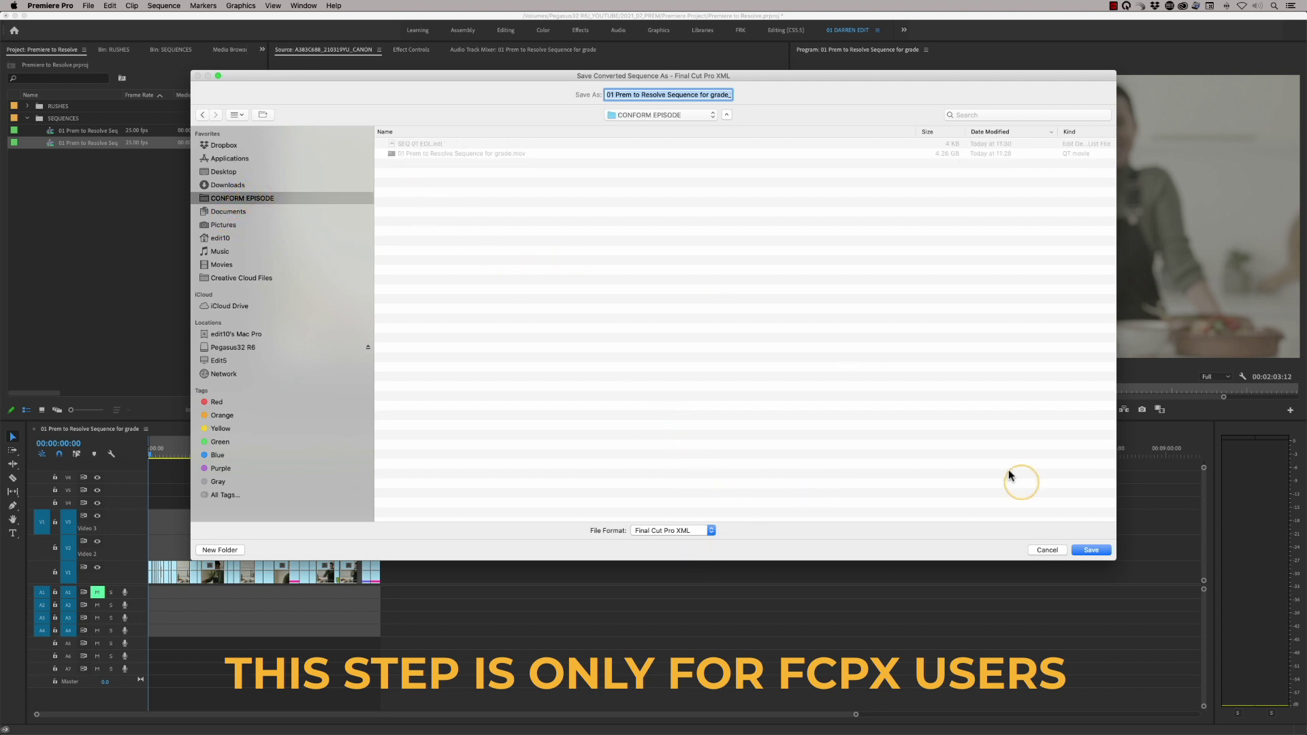
click(420, 144)
click(1091, 551)
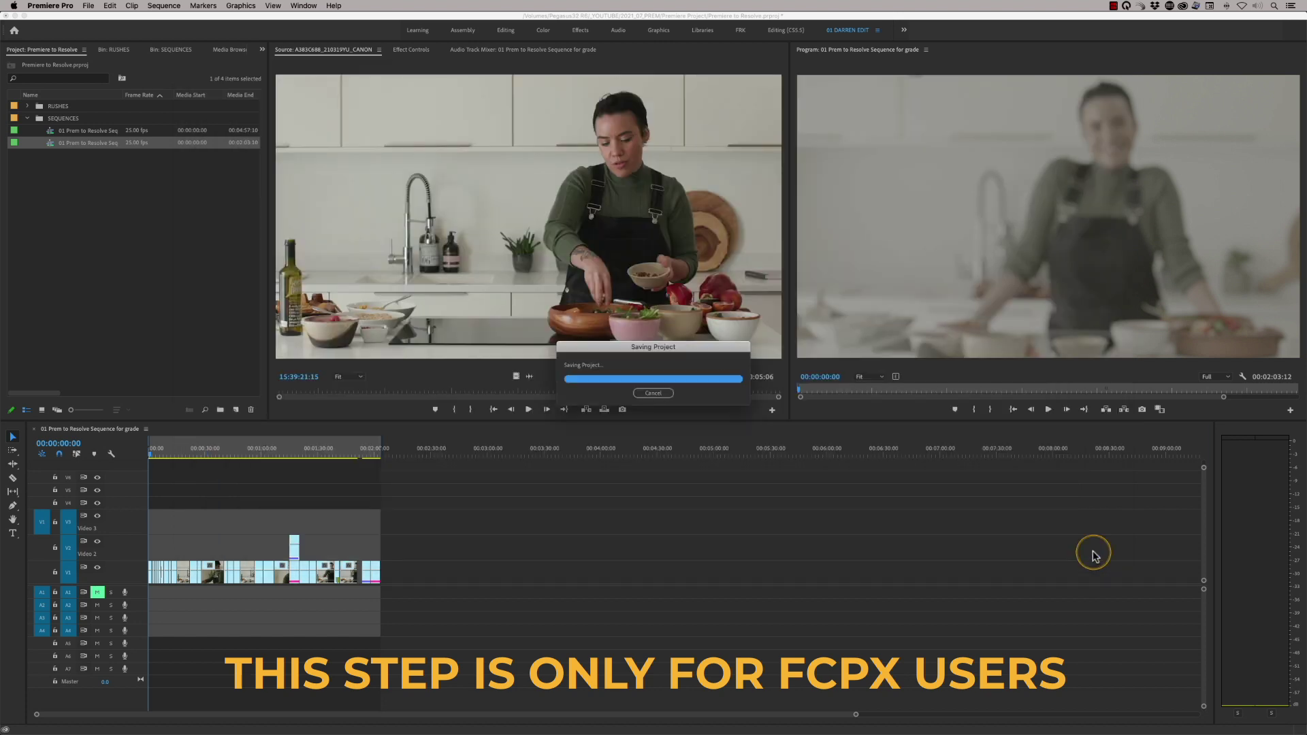
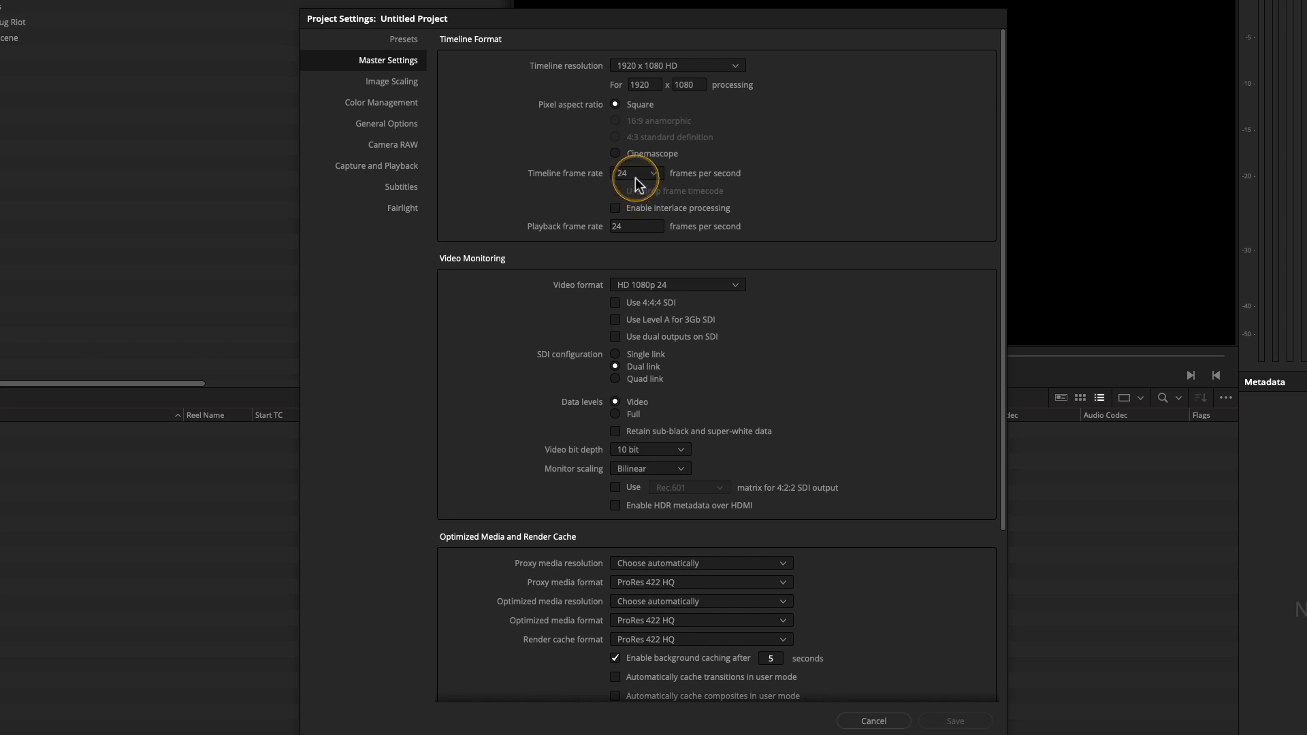
Step: In DaVinci Resolve's project settings, set the timeline frame rate to 25 fps and the timeline color space to Rec.709 Gamma 2.4, and save
click(643, 175)
click(624, 252)
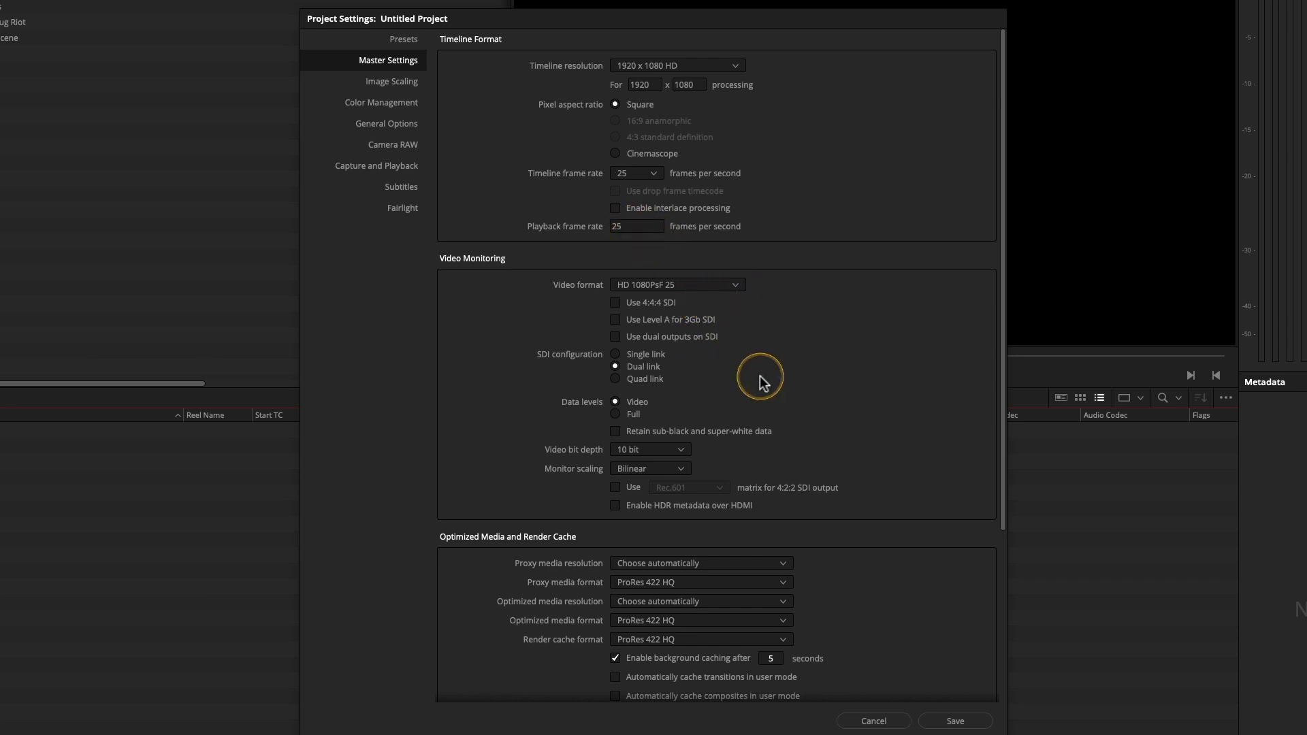
click(399, 104)
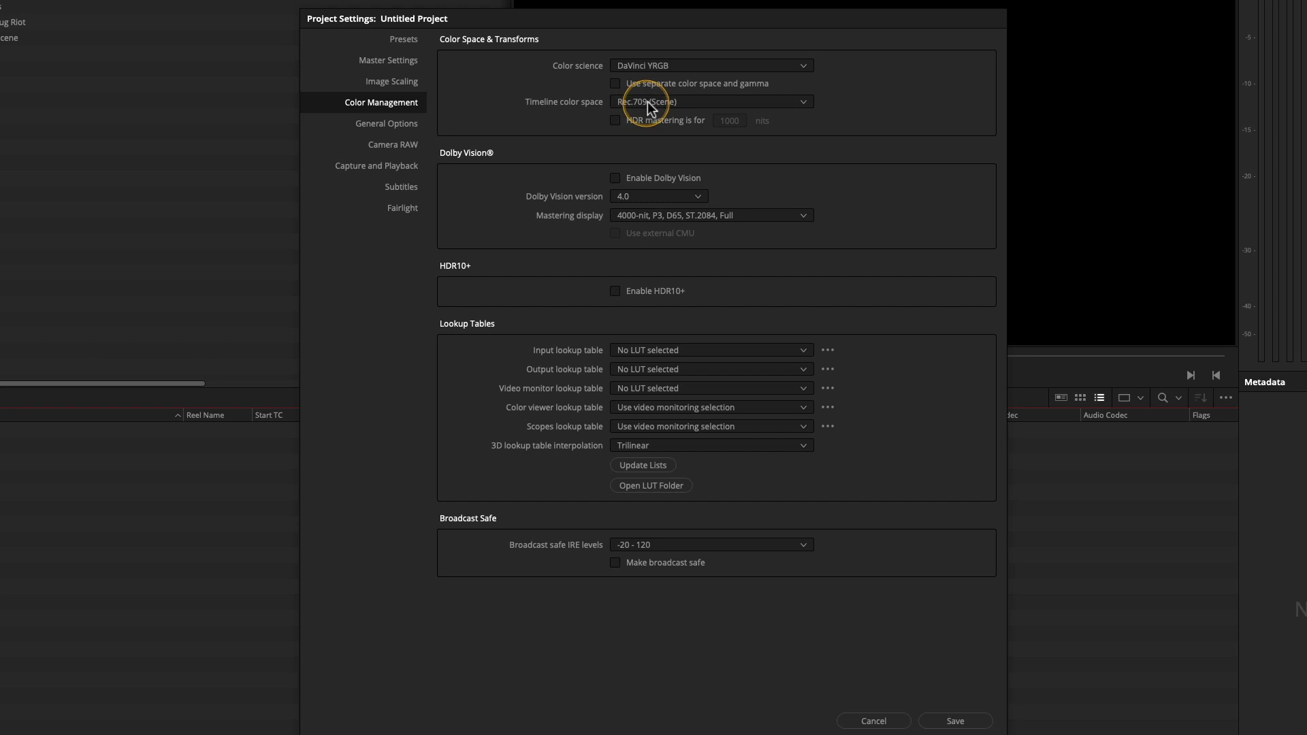
click(794, 105)
scroll(811, 198, down, 3)
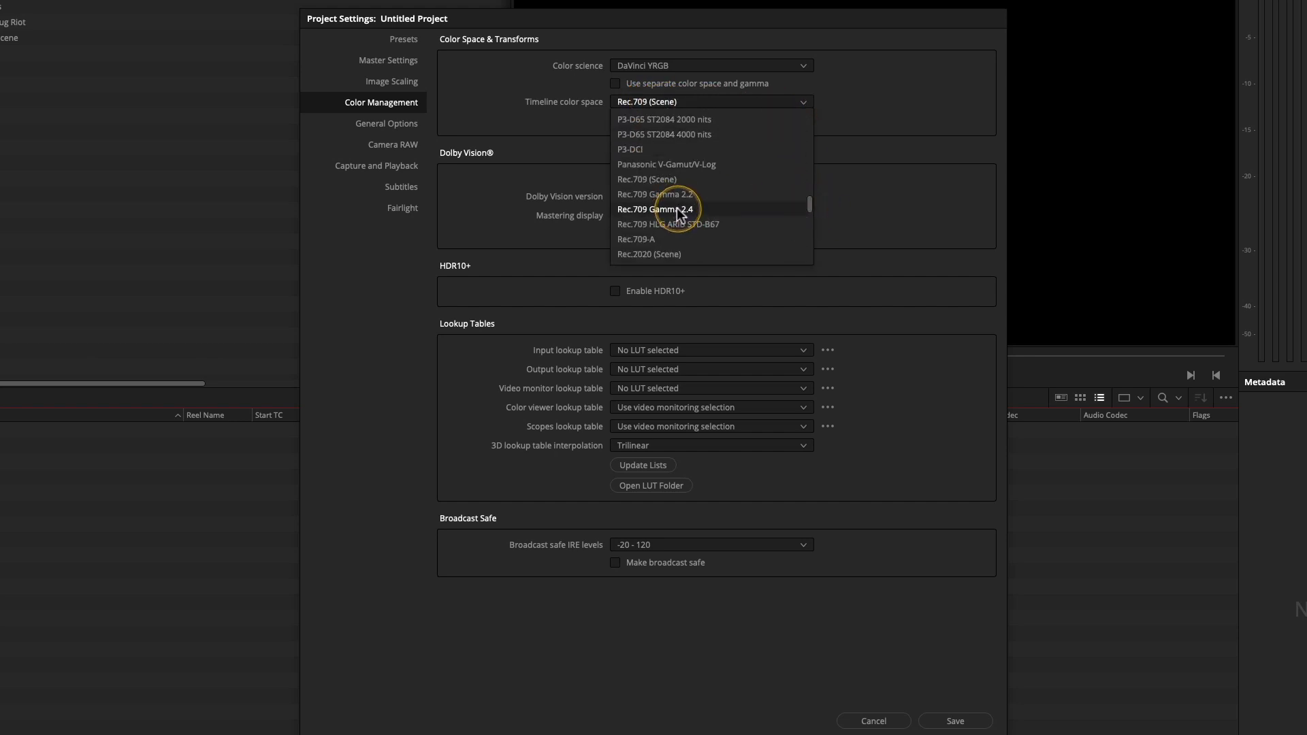
click(677, 207)
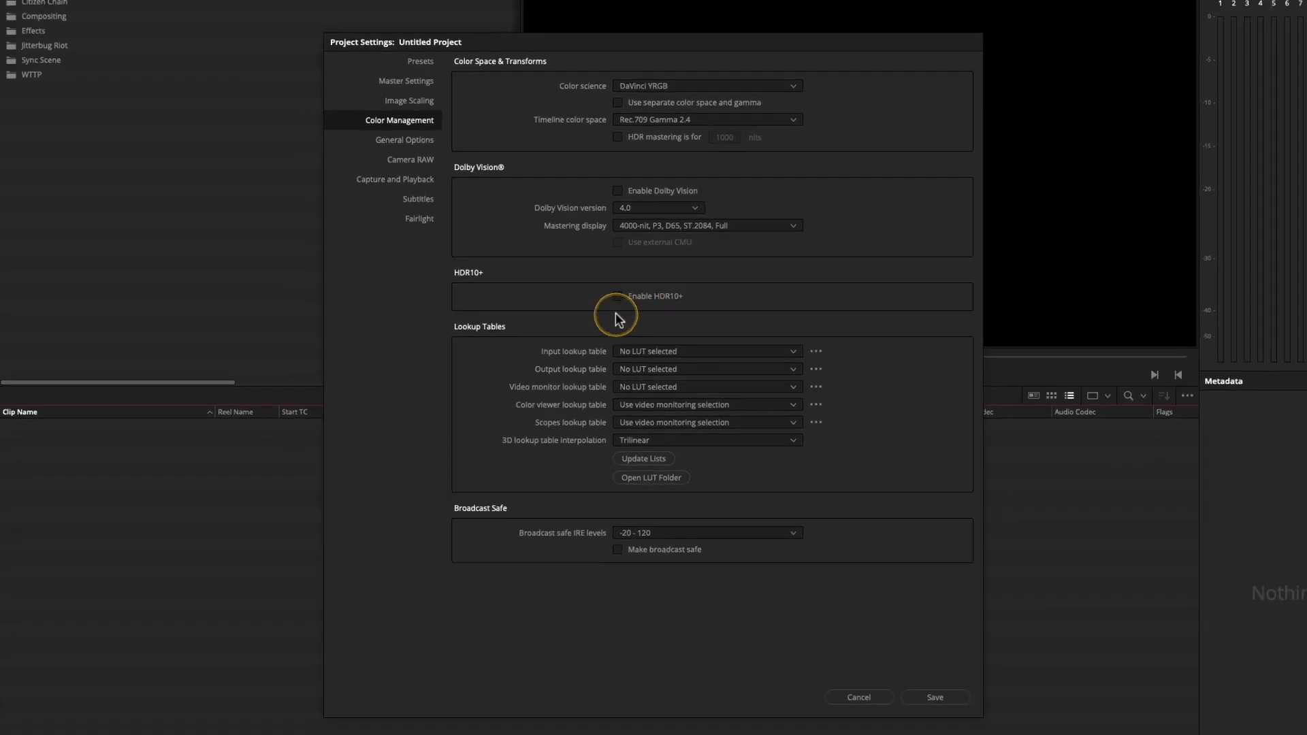
click(883, 635)
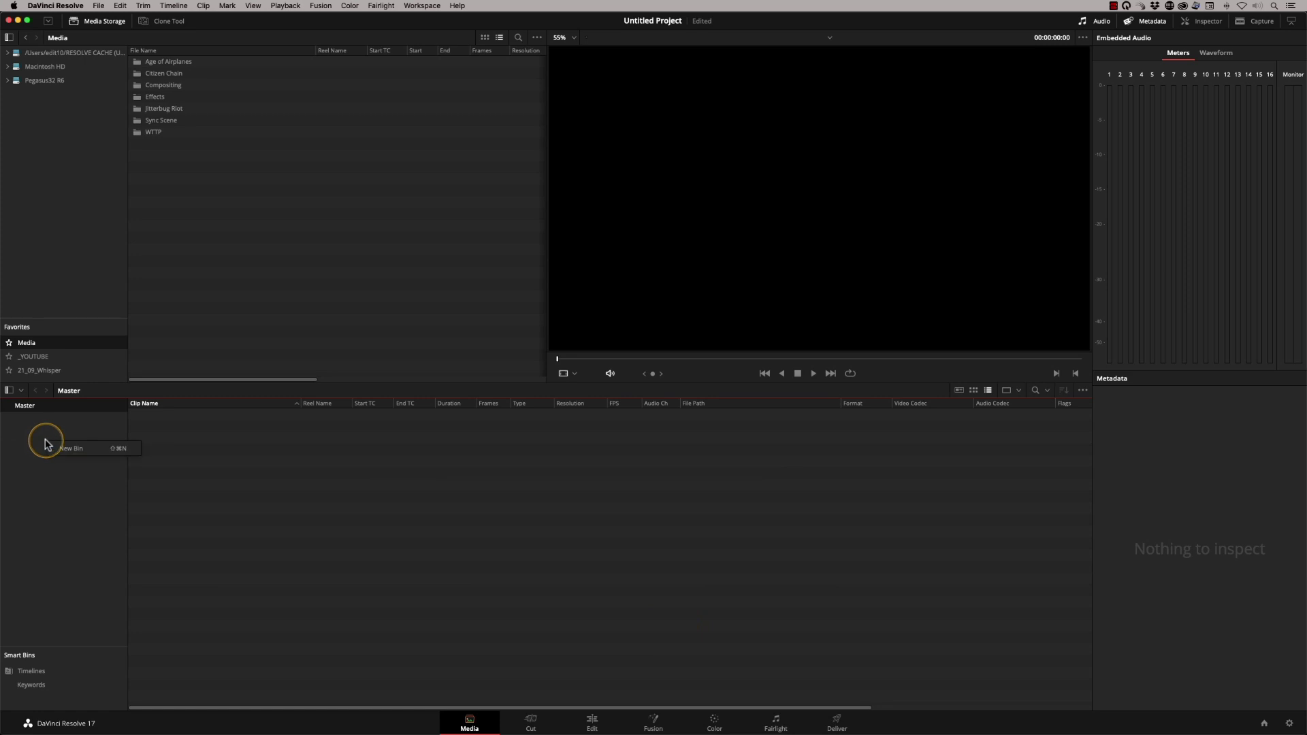
Step: Create a bin named "seq 01" under Master in the media pool and open it
click(65, 448)
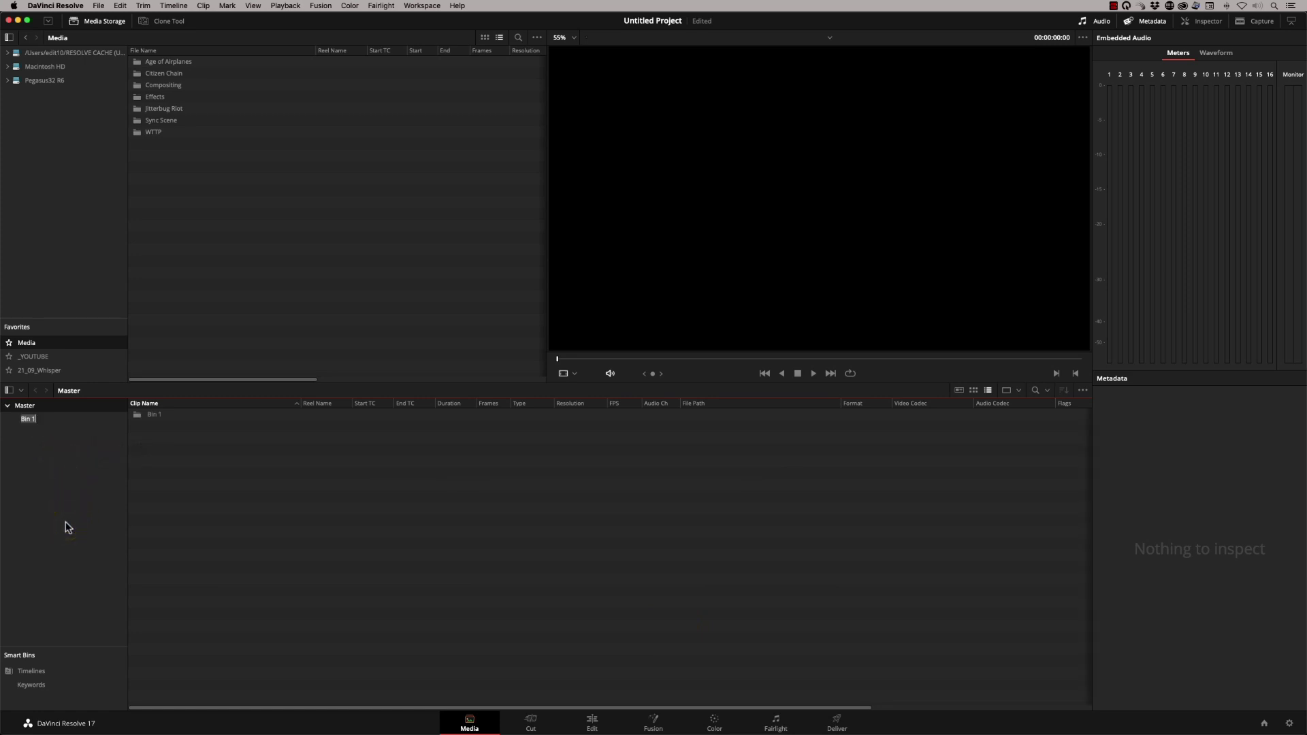
text(seq 01)
click(33, 423)
click(32, 422)
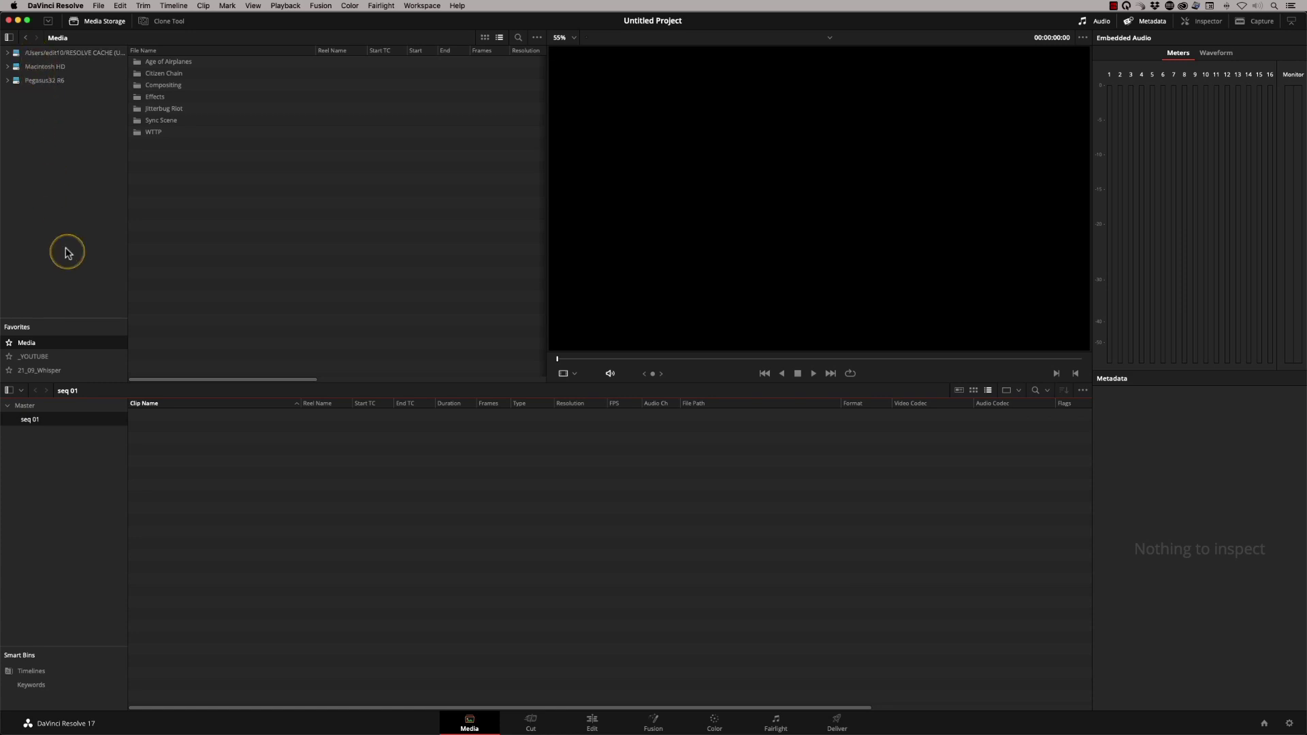
Step: Import "01 Prem to Resolve Sequence for grade.mov" from the CONFORM EPISODE folder into the seq 01 bin and preview its footage
key(super+Tab)
key(super+Tab)
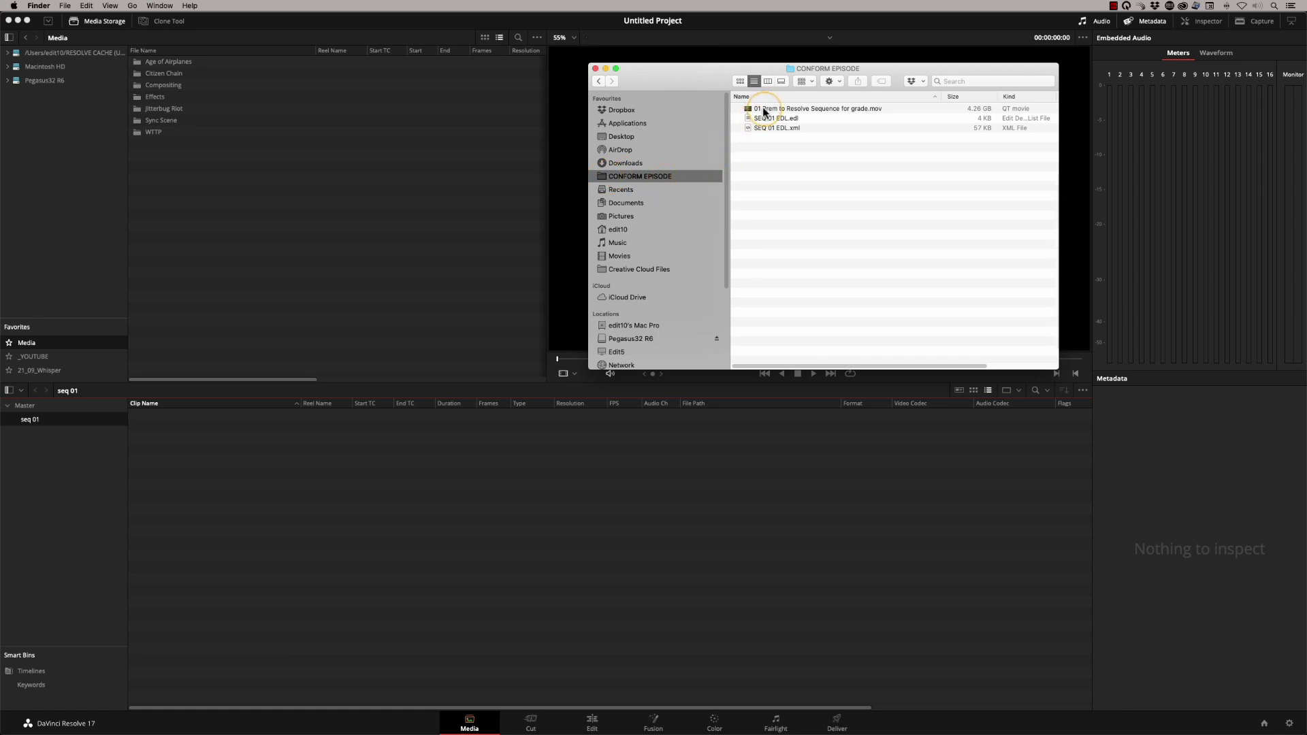
drag(751, 113, 72, 458)
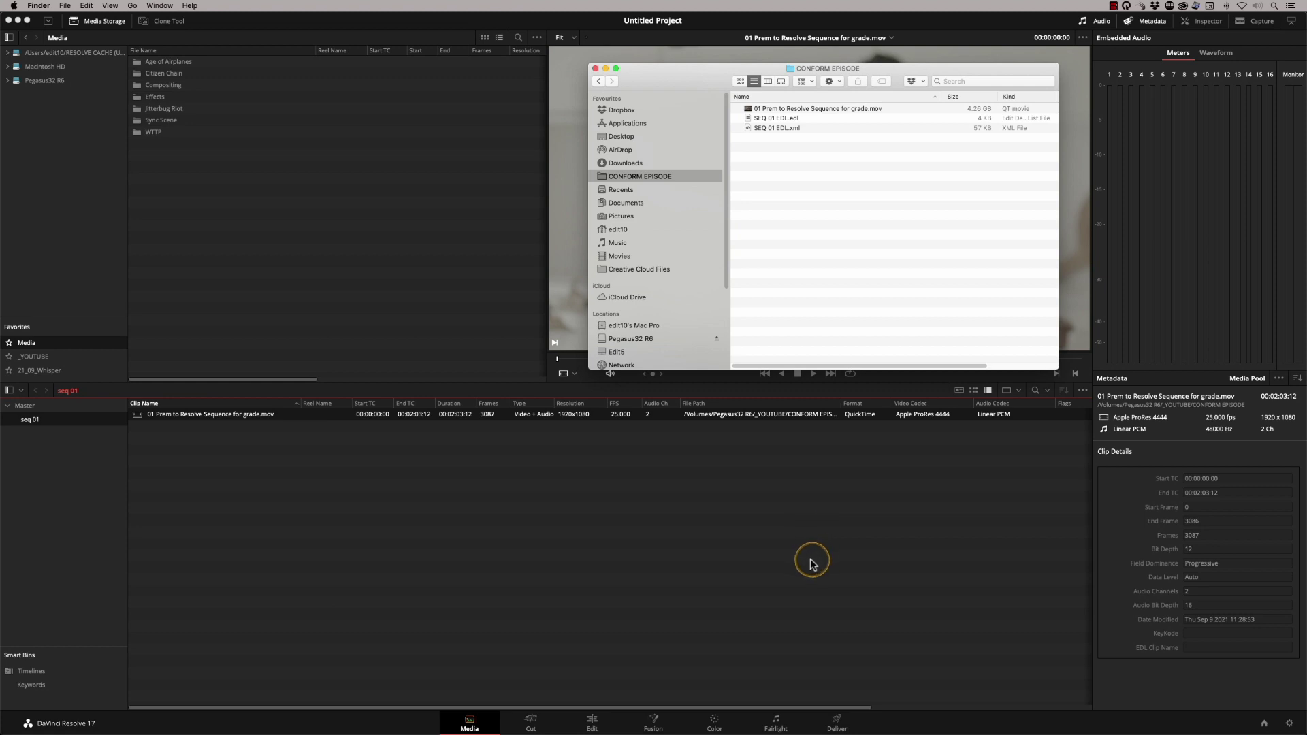
drag(584, 361, 883, 380)
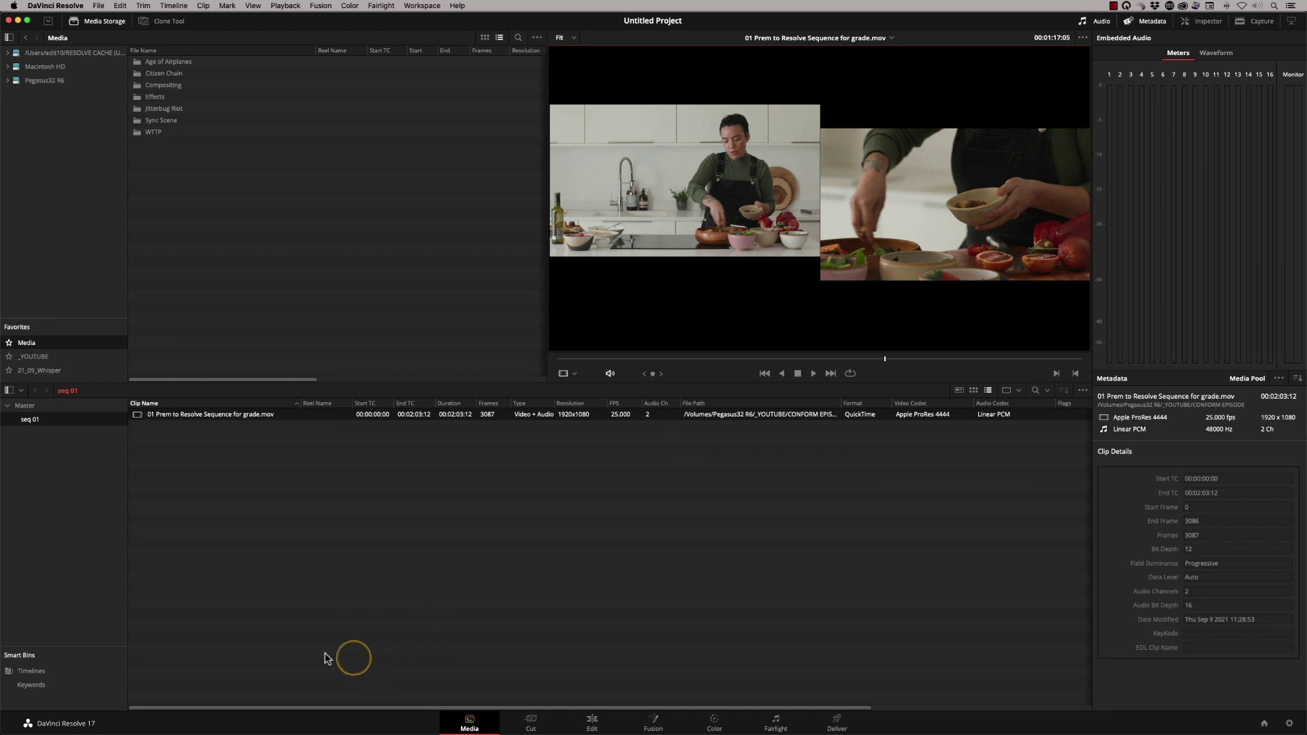
Step: On the Edit page, import "SEQ 01 EDL.edl" from the CONFORM EPISODE folder as a pre-conformed EDL
click(592, 725)
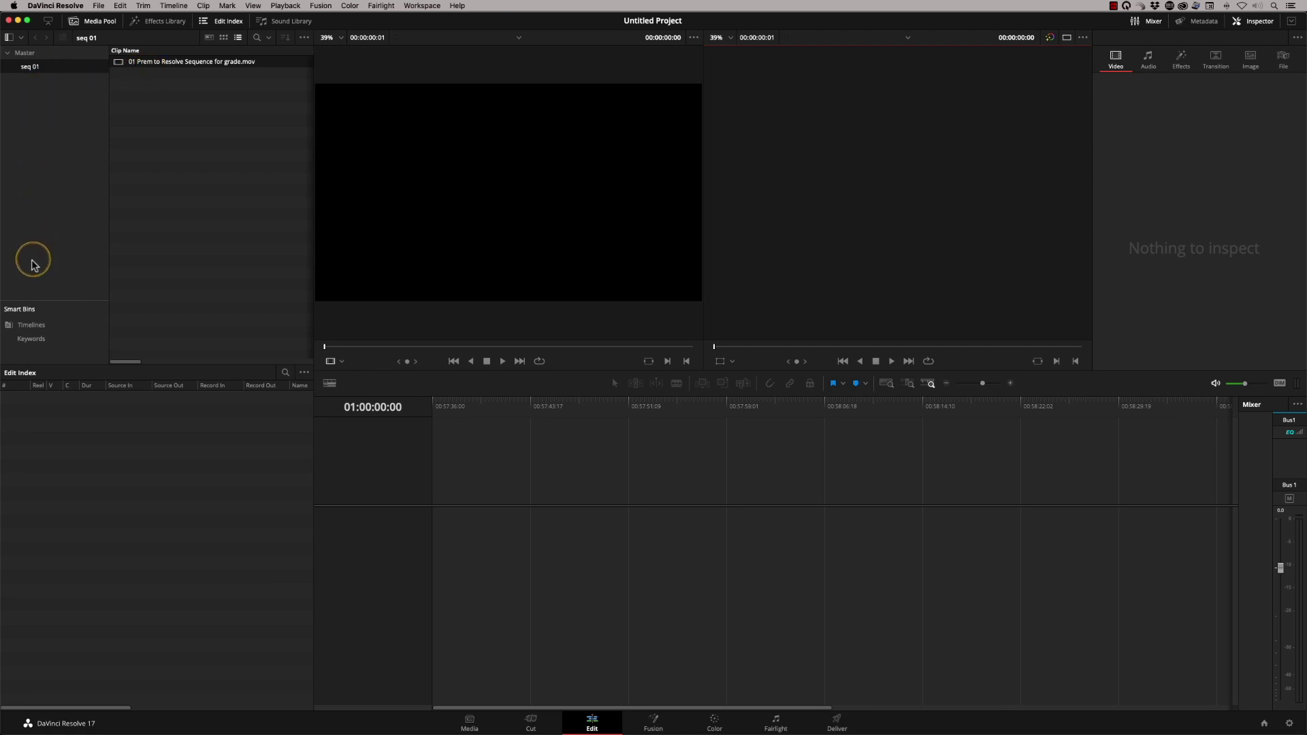
right_click(146, 77)
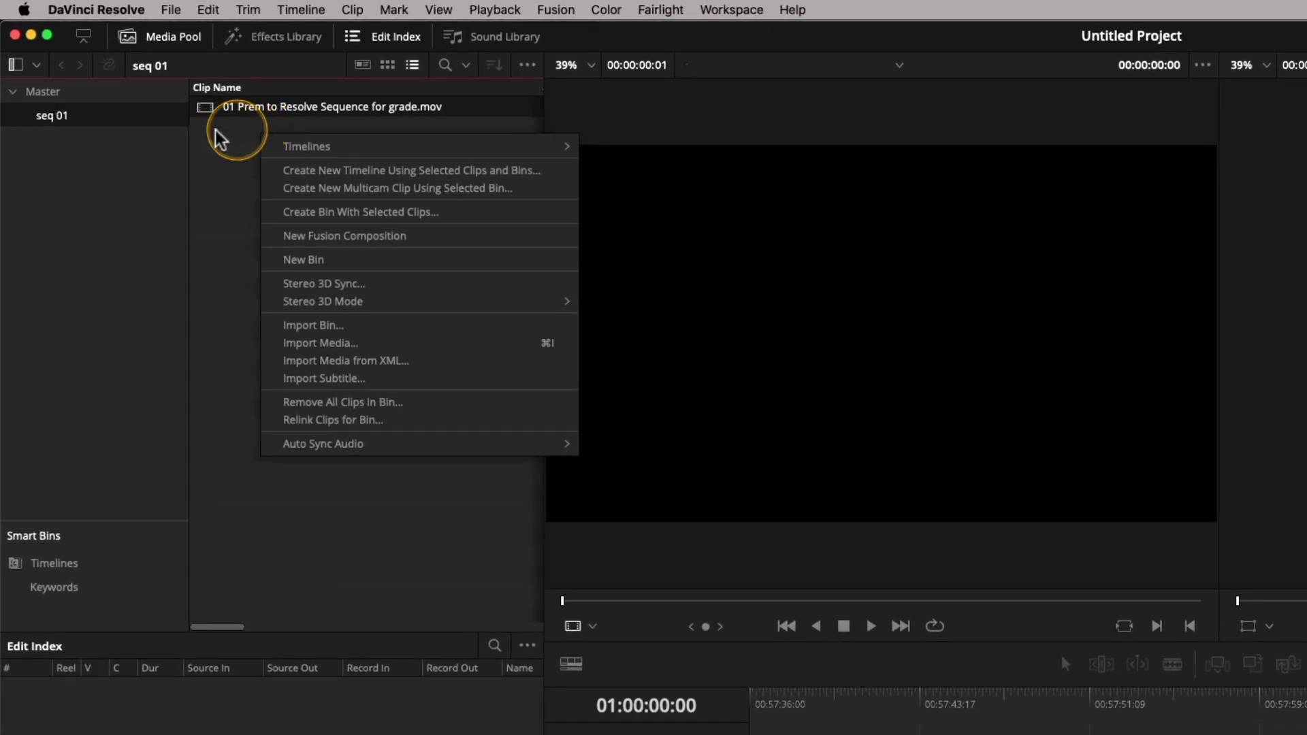
mouse_move(303, 147)
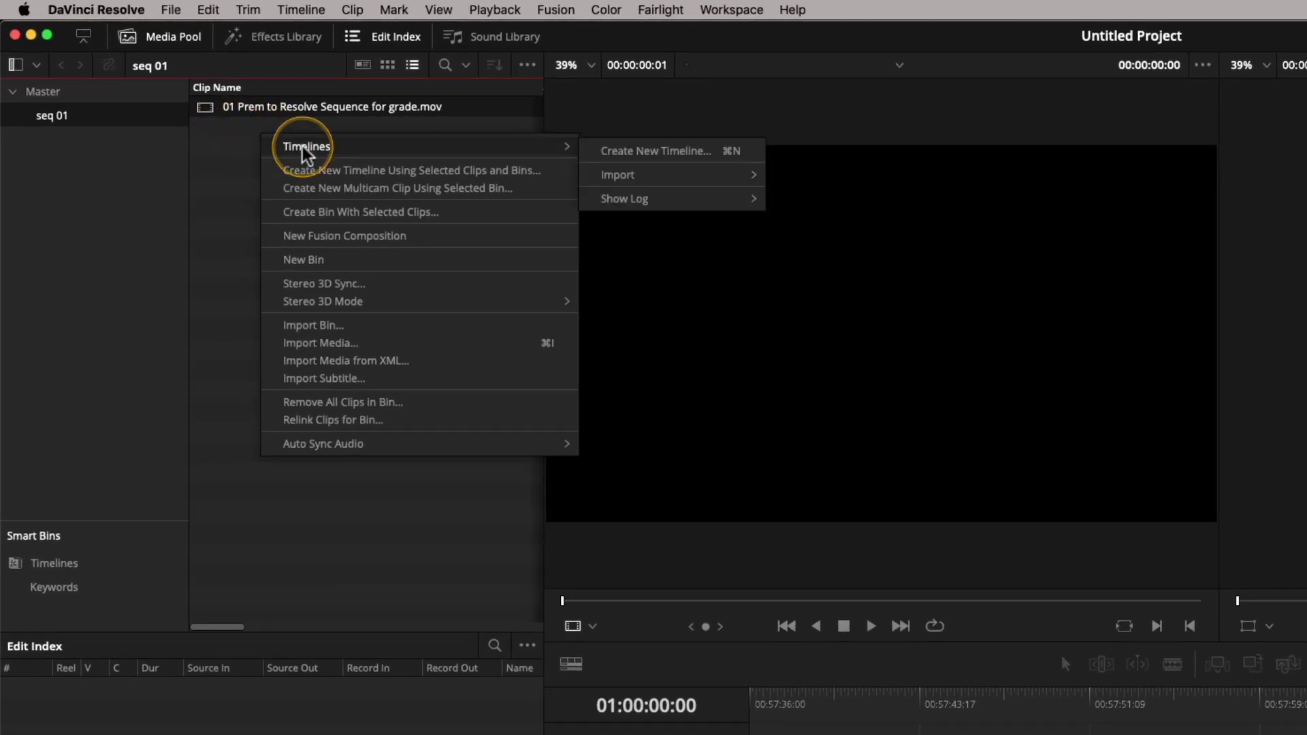
mouse_move(681, 176)
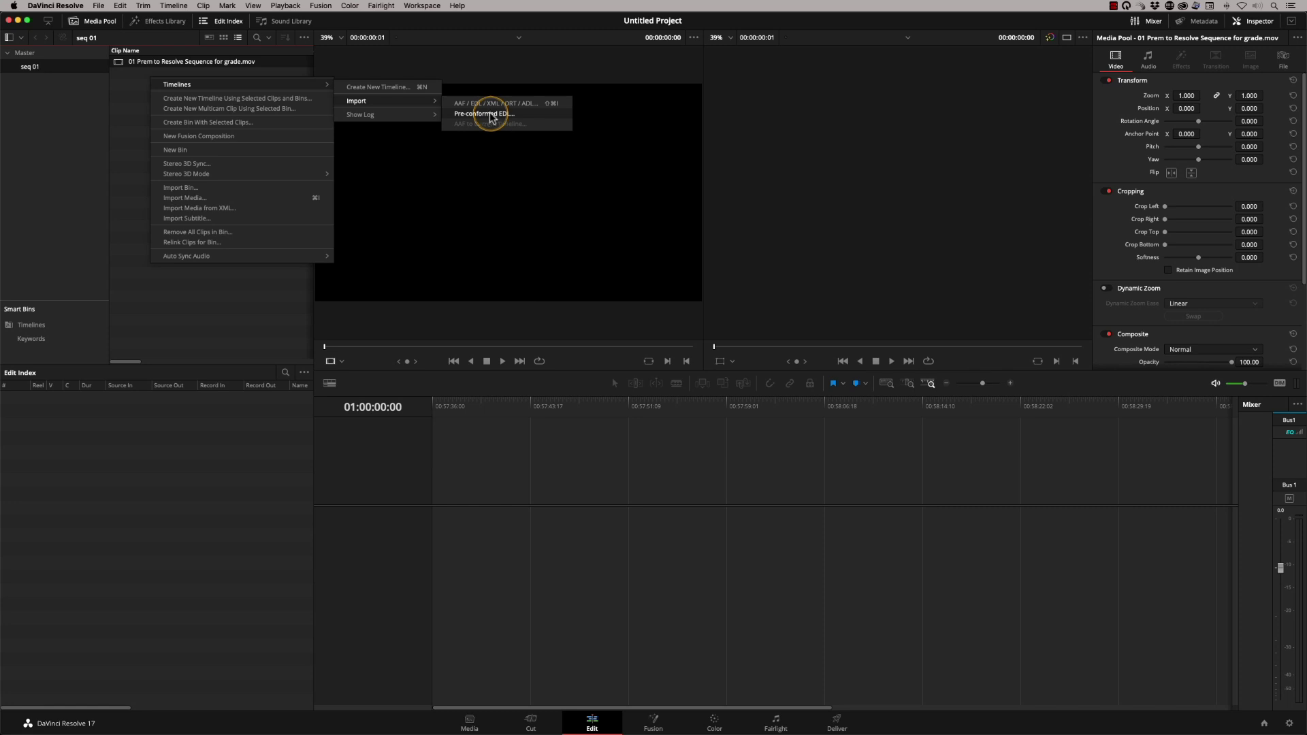
click(848, 199)
click(320, 131)
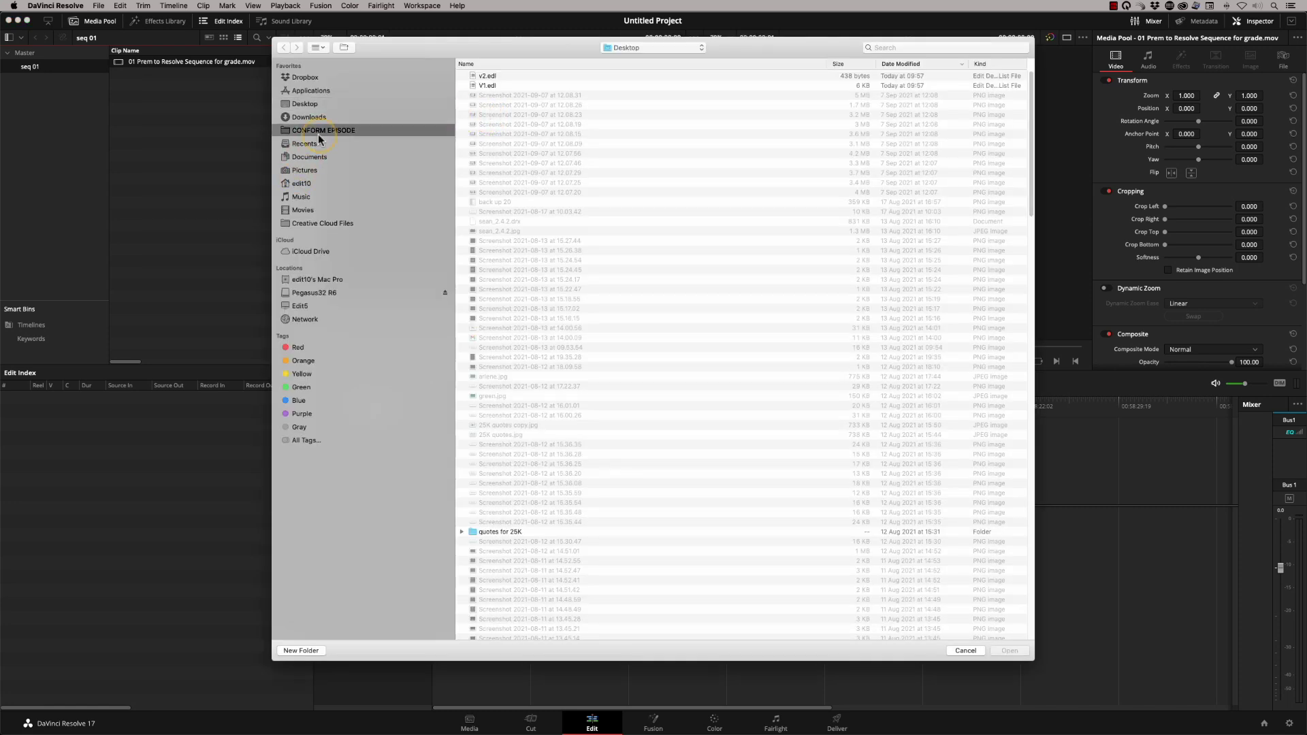
click(494, 87)
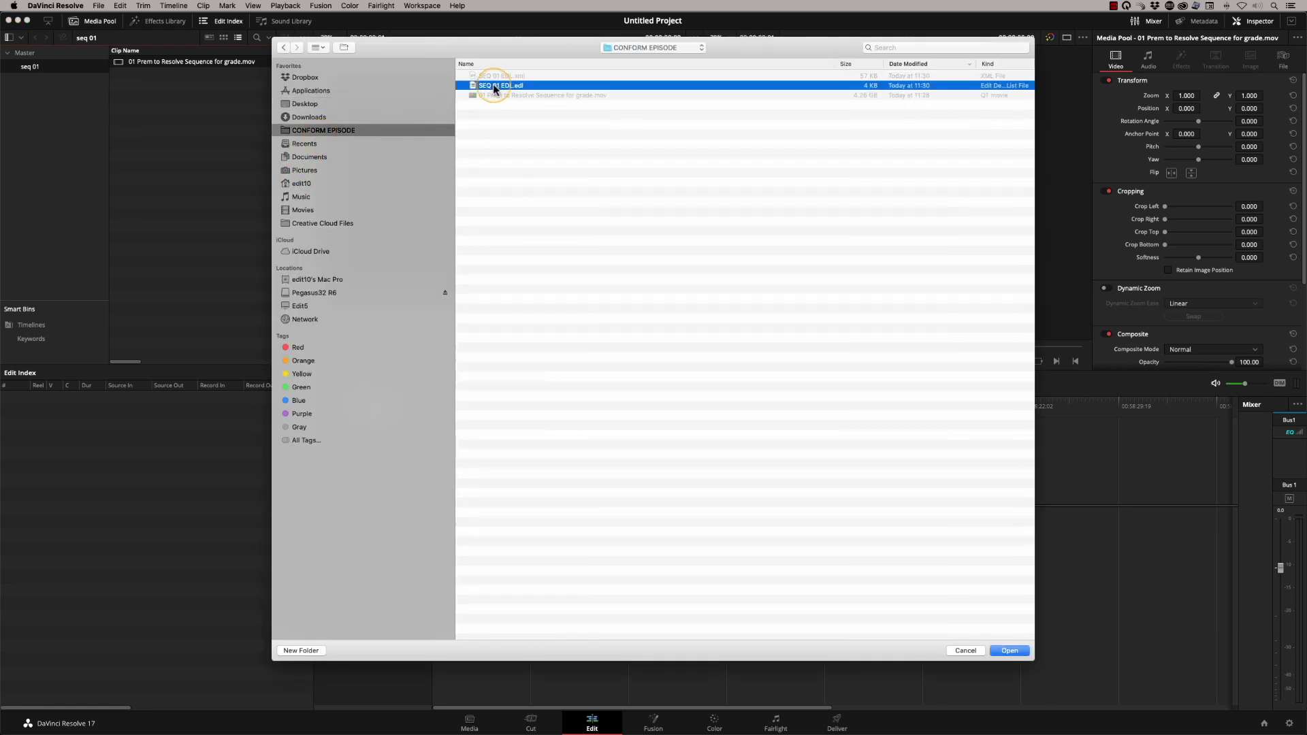
click(999, 655)
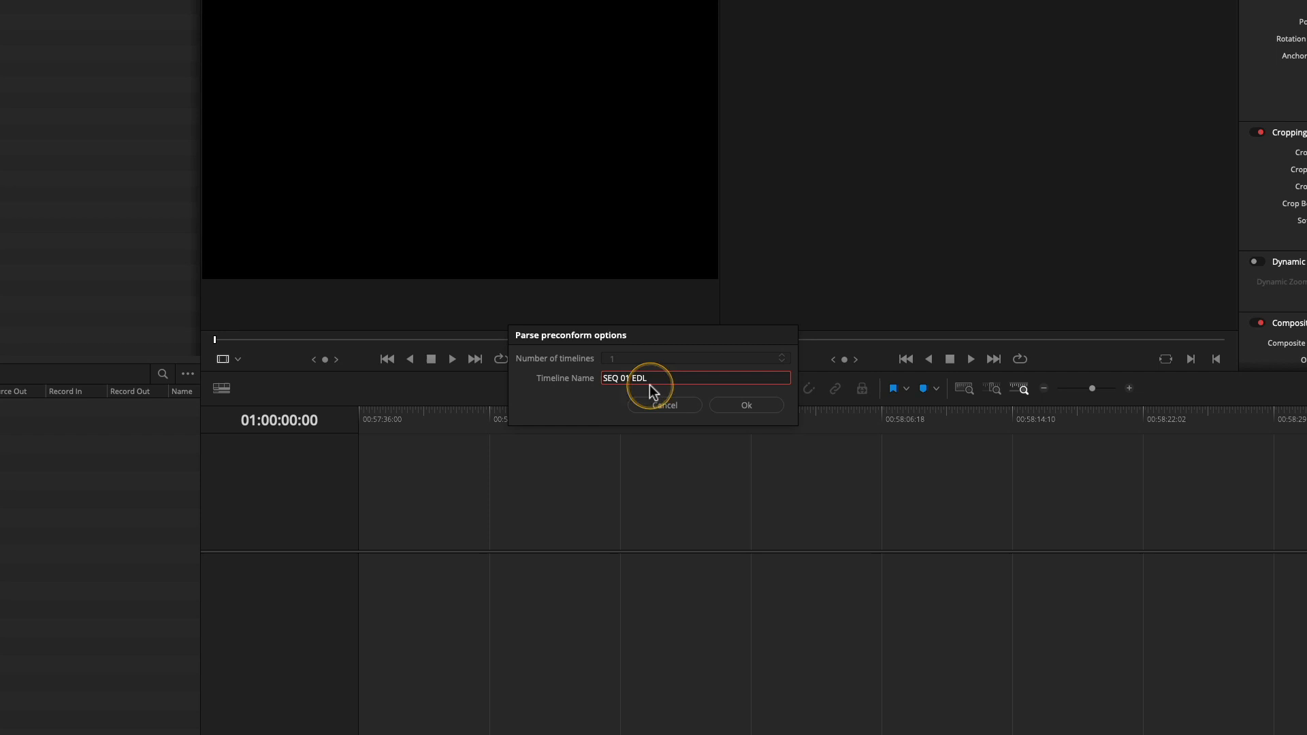
Step: Accept the timeline name "SEQ 01 EDL" and restrict the source folders to seq 01 only, excluding Master
click(747, 407)
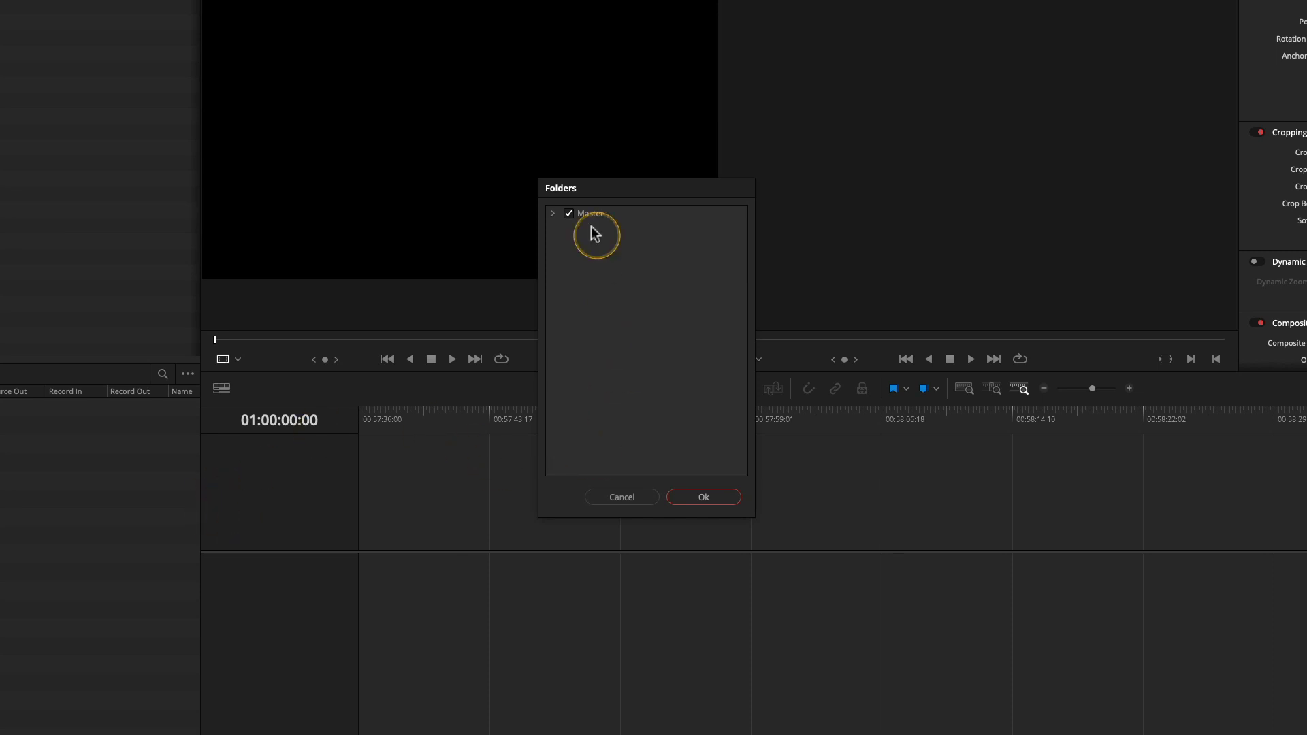
click(553, 215)
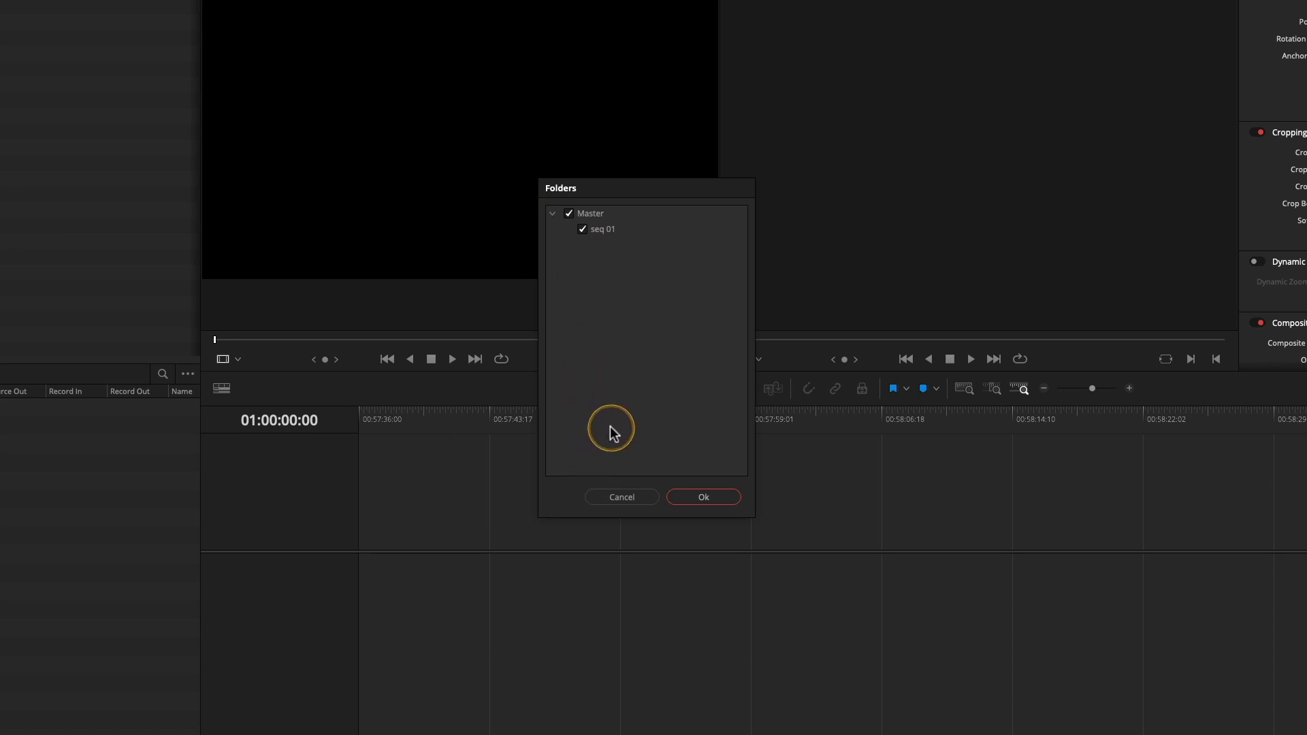
click(570, 214)
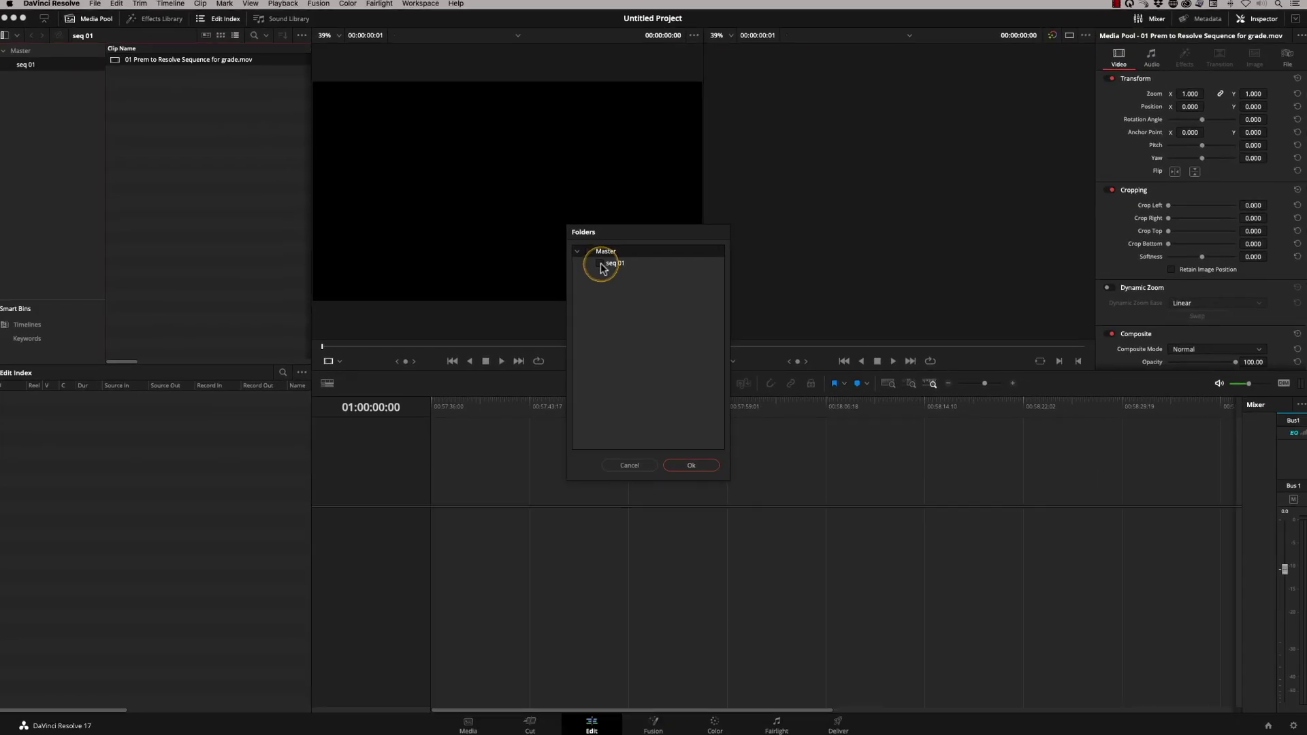
click(601, 265)
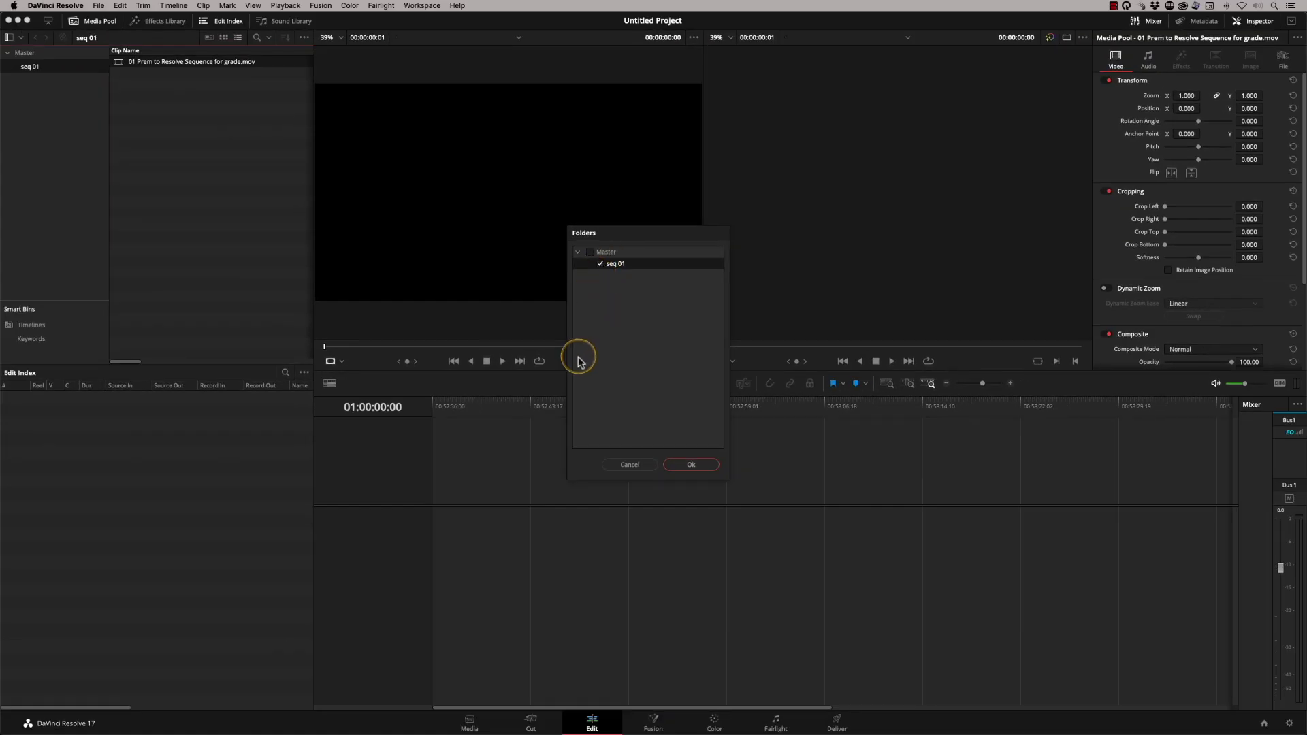
click(693, 466)
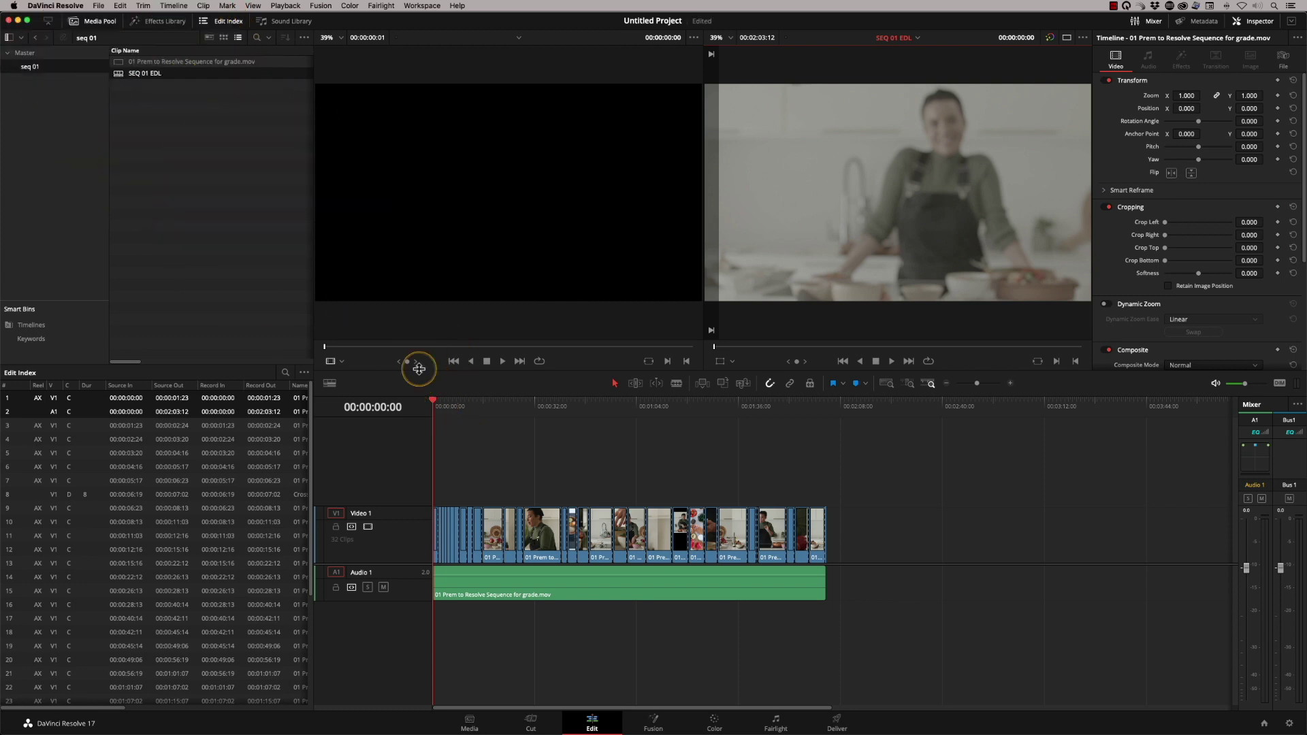
Step: Check the SEQ 01 EDL timeline's edit points frame by frame against the picture cuts in the movie
drag(444, 403, 469, 491)
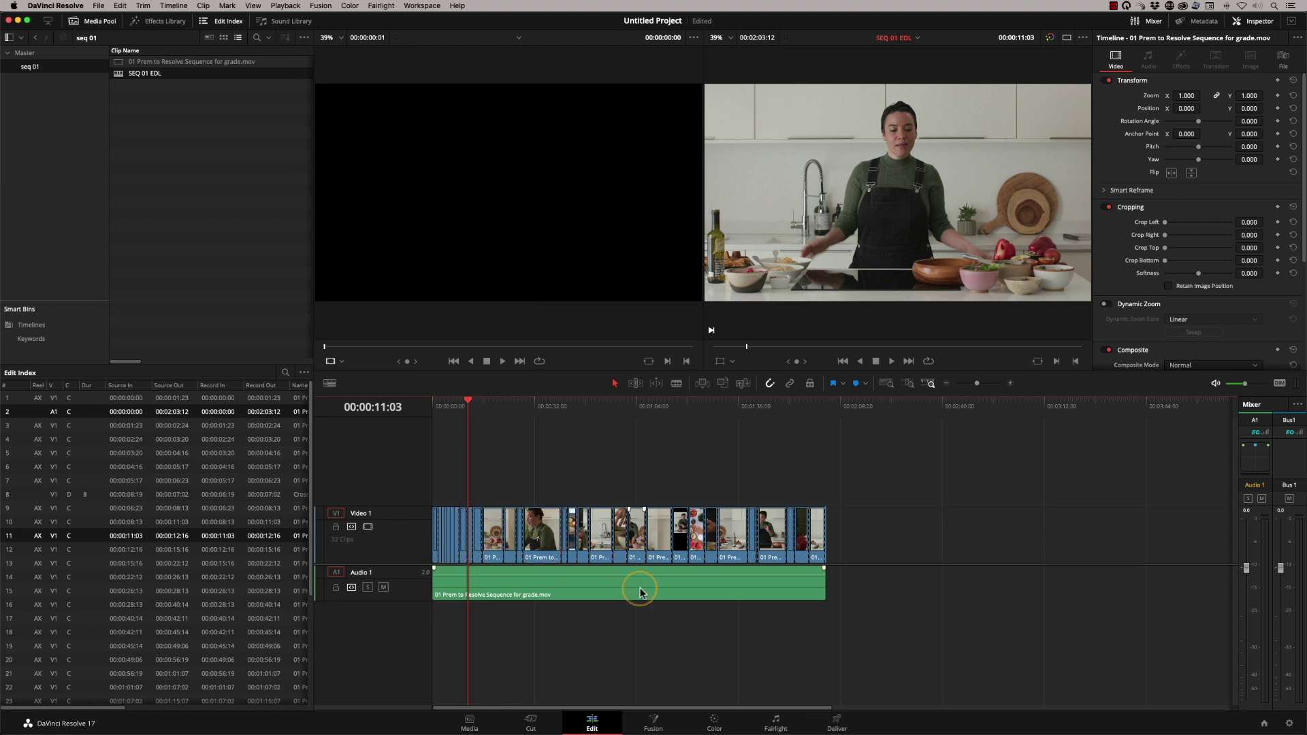
drag(528, 407, 589, 408)
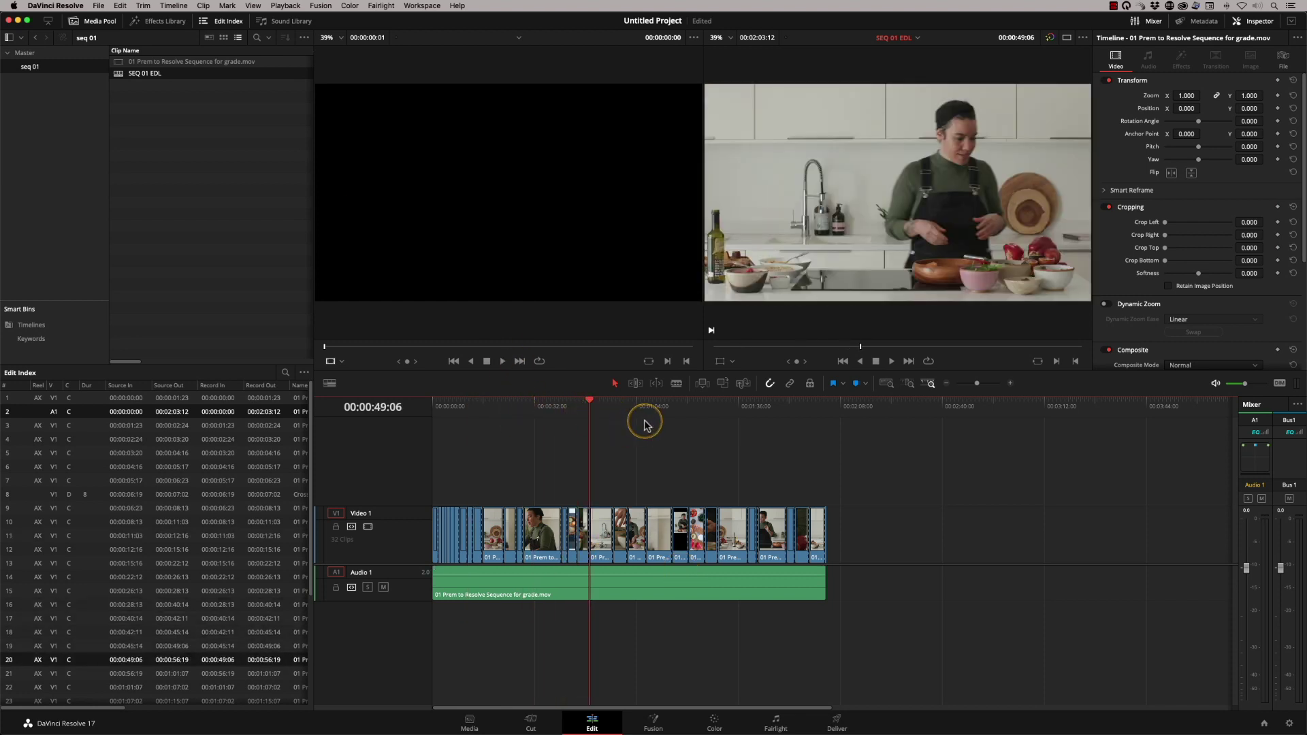
key(Left)
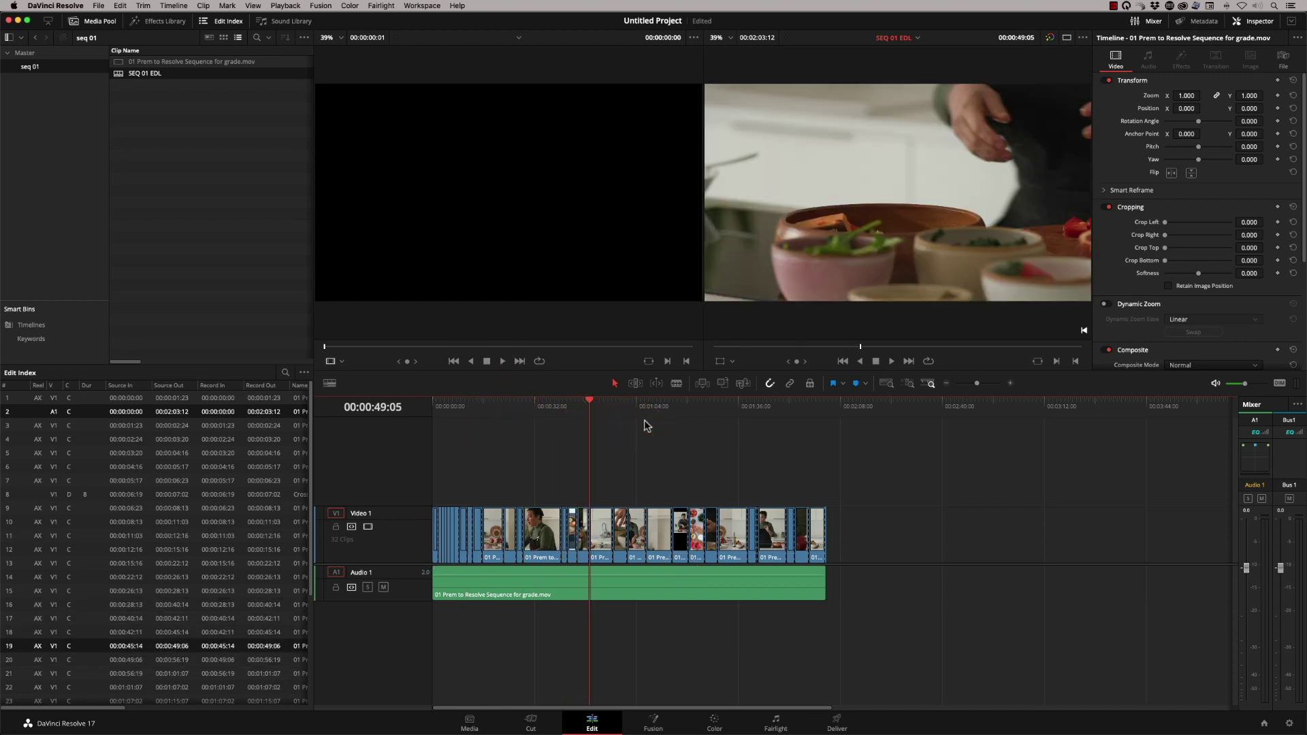
key(Right)
key(Down)
key(Left)
key(Right)
key(Down)
key(Left)
key(Right)
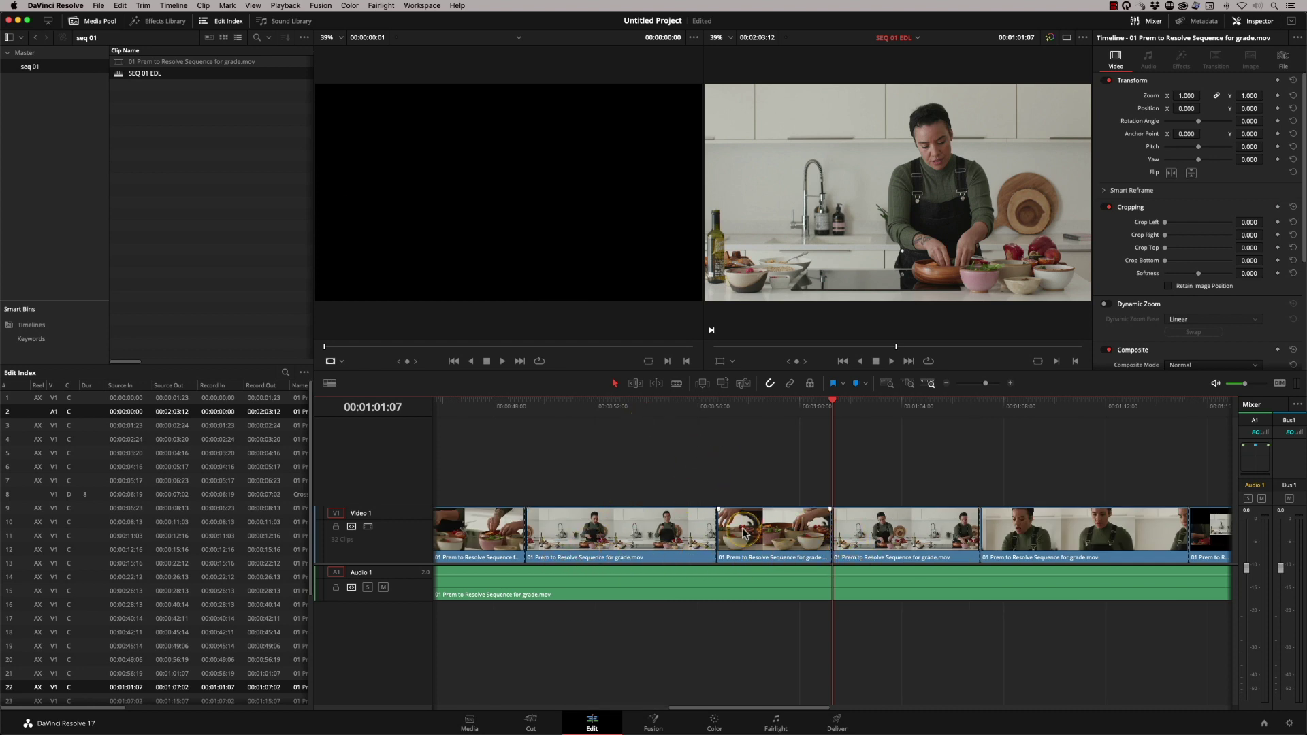
scroll(744, 533, down, 5)
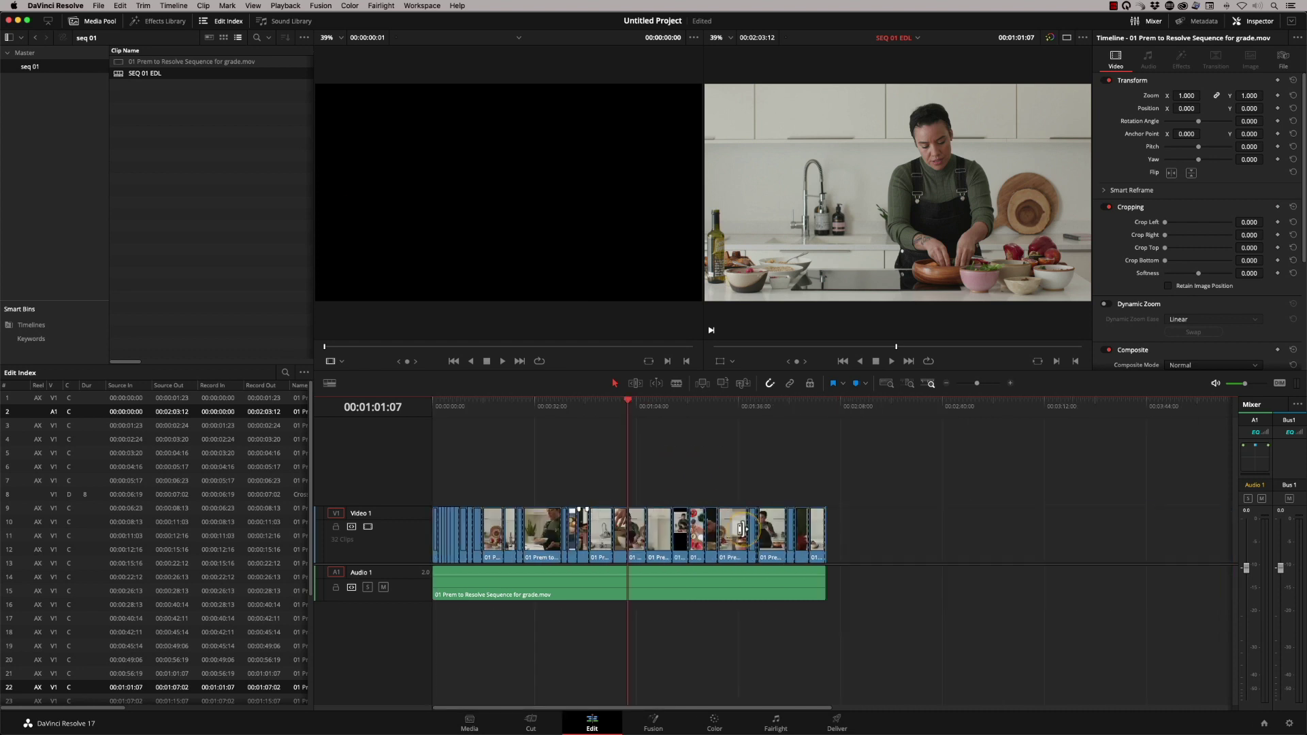
Step: On the Color page, examine individual clips from the middle of the sequence, including the split-screen shot in clip 22
click(711, 722)
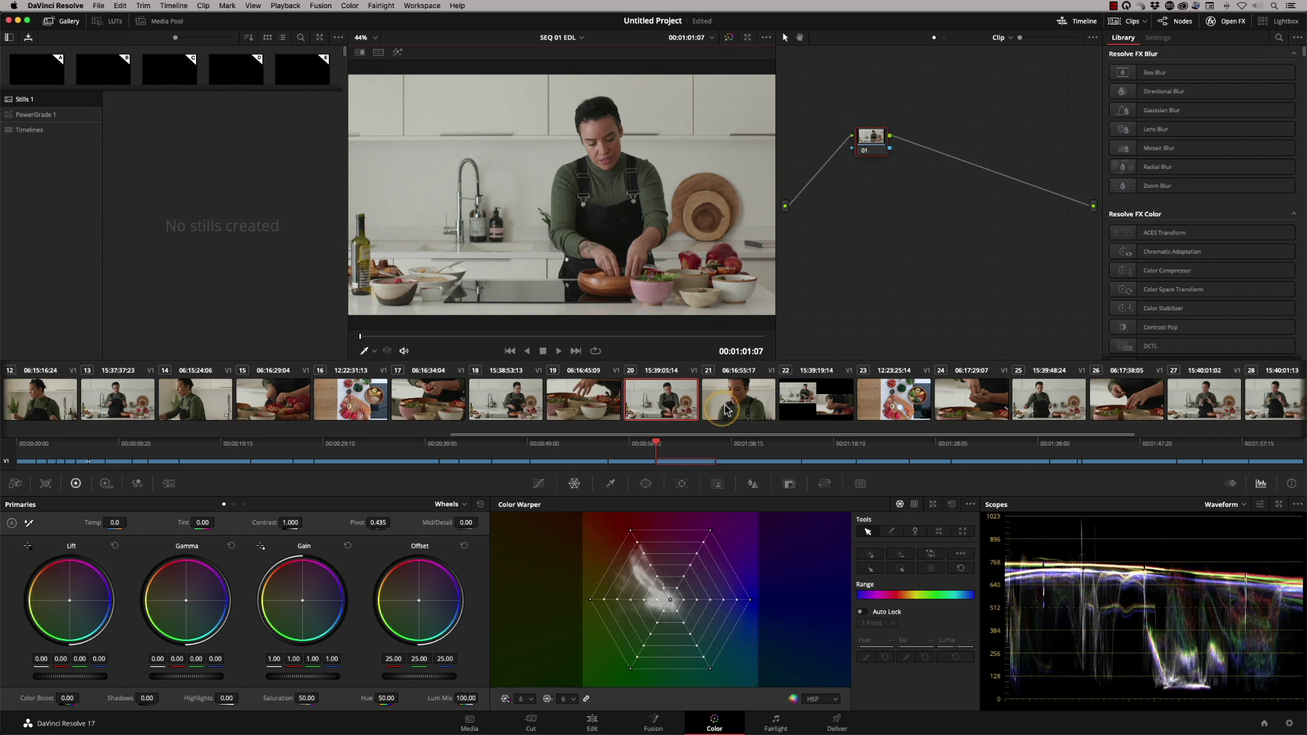
click(727, 409)
click(501, 337)
click(650, 403)
click(583, 414)
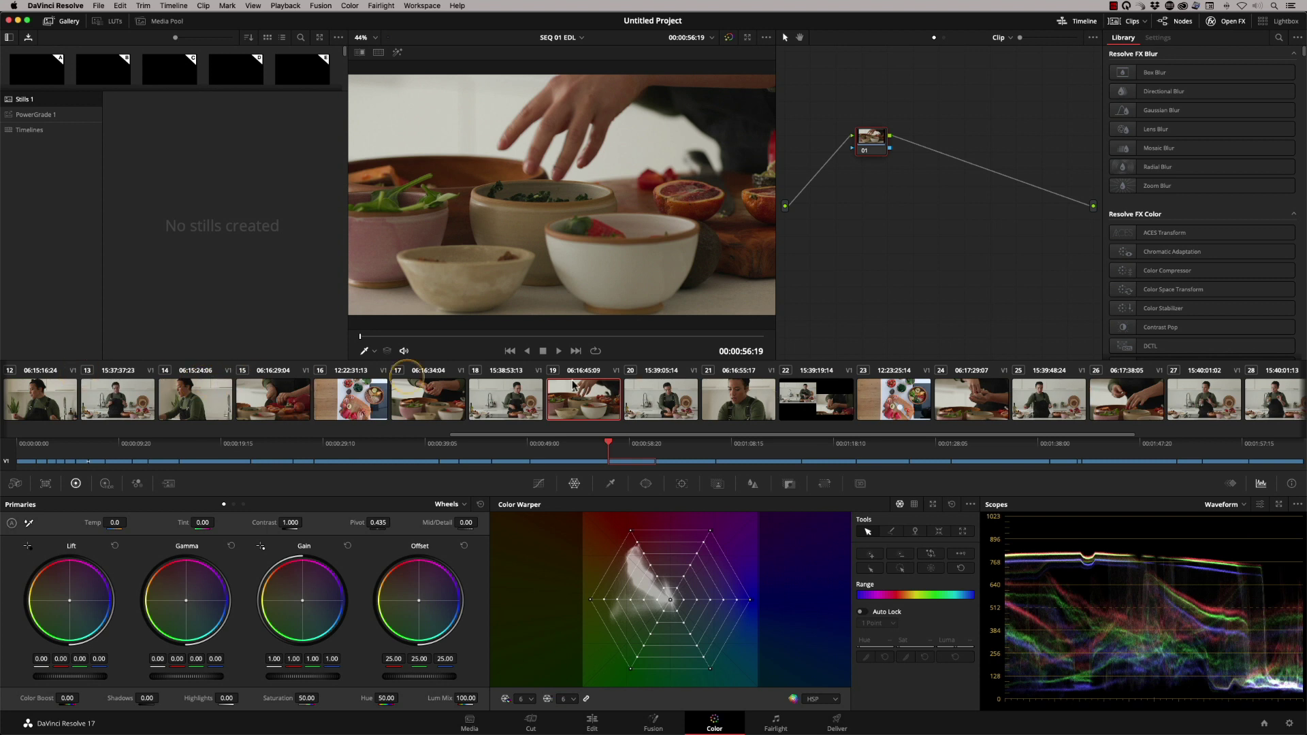
click(811, 412)
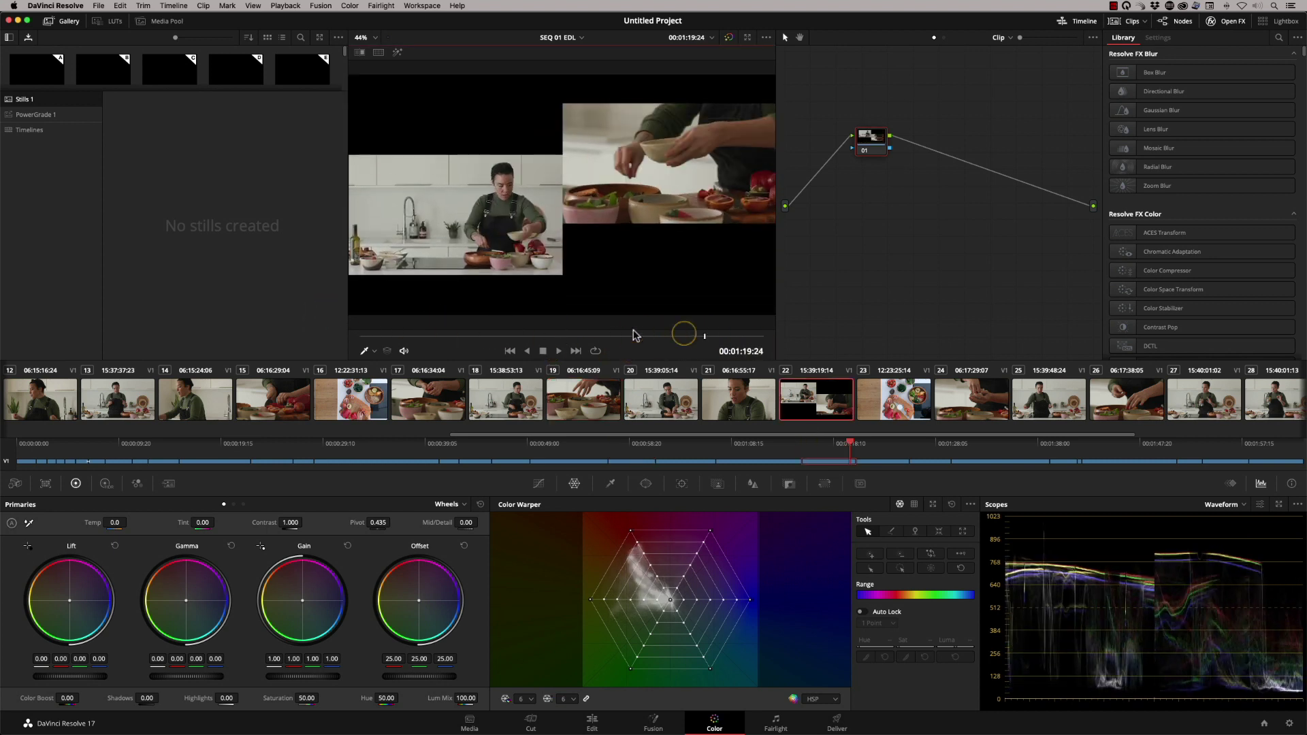
drag(634, 334, 556, 335)
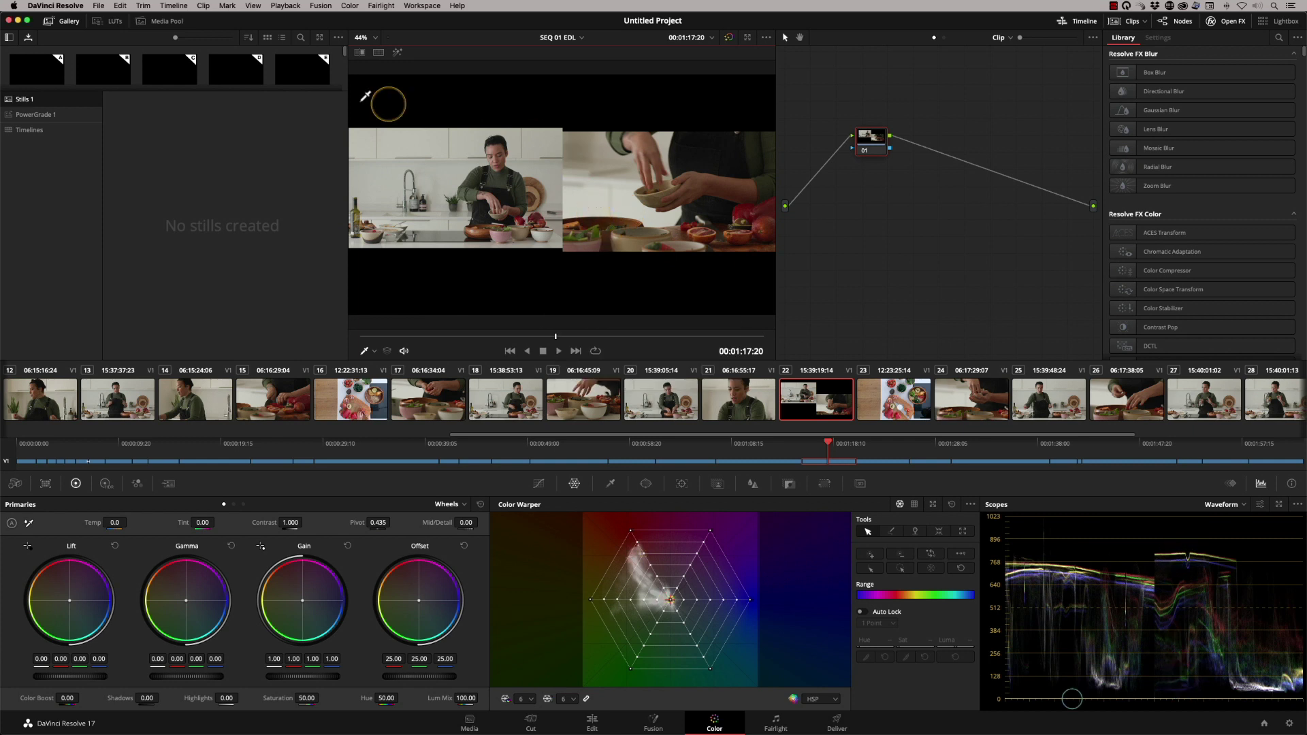
Step: Examine clips 30 and 31 near the sequence's end and return to the first clip thumbnails
scroll(804, 441, right, 10)
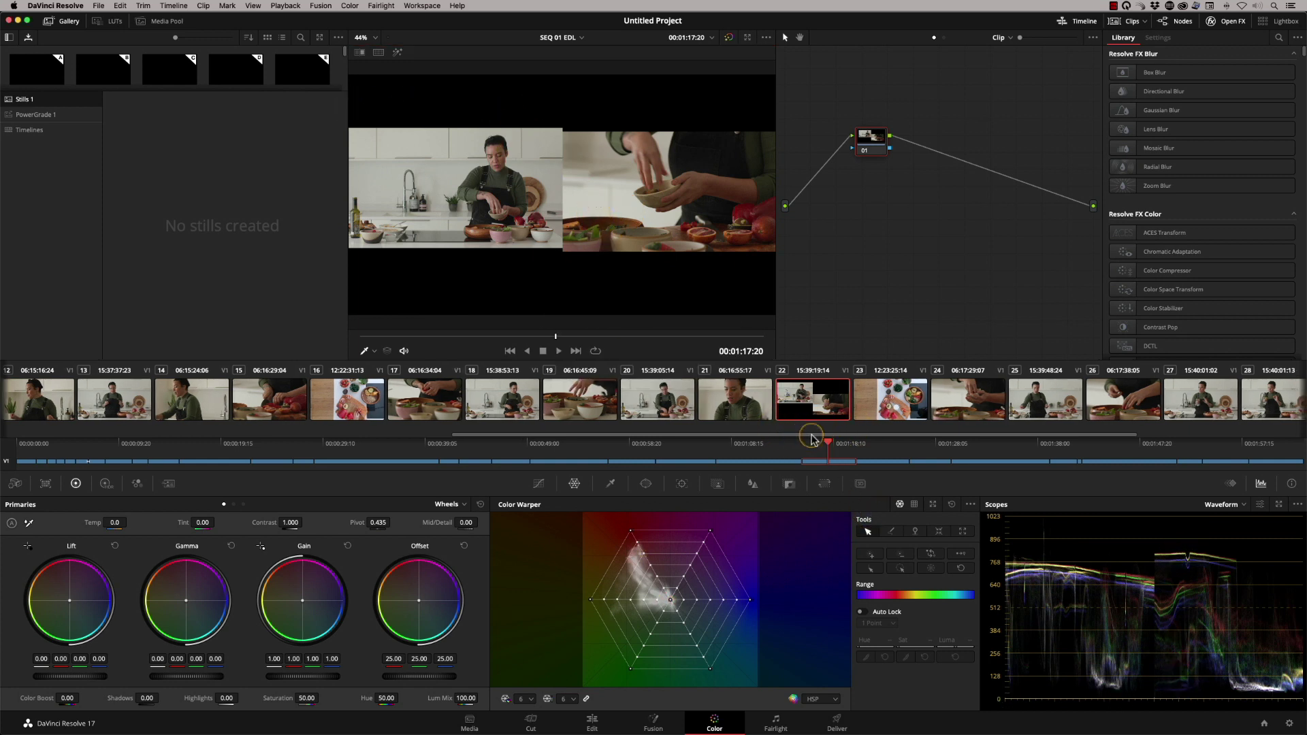
click(1108, 400)
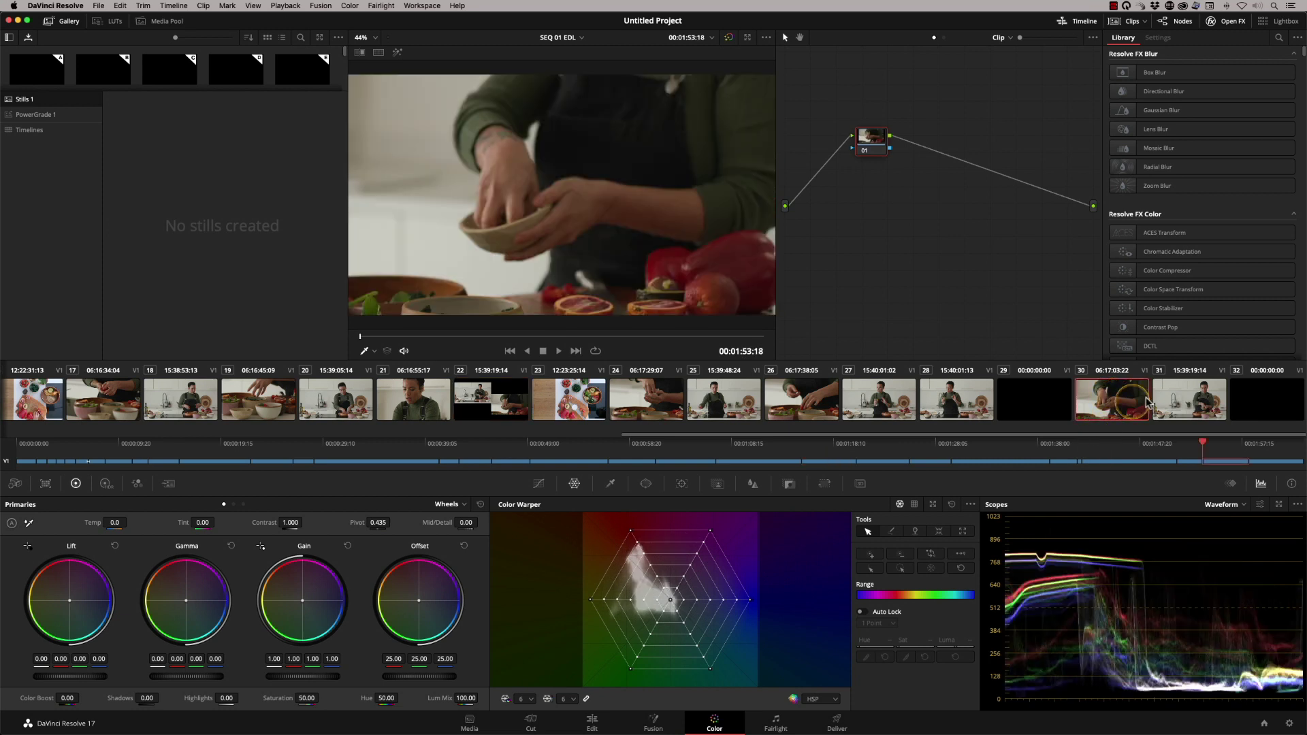
click(1190, 401)
click(1120, 409)
key(Down)
drag(386, 343, 497, 381)
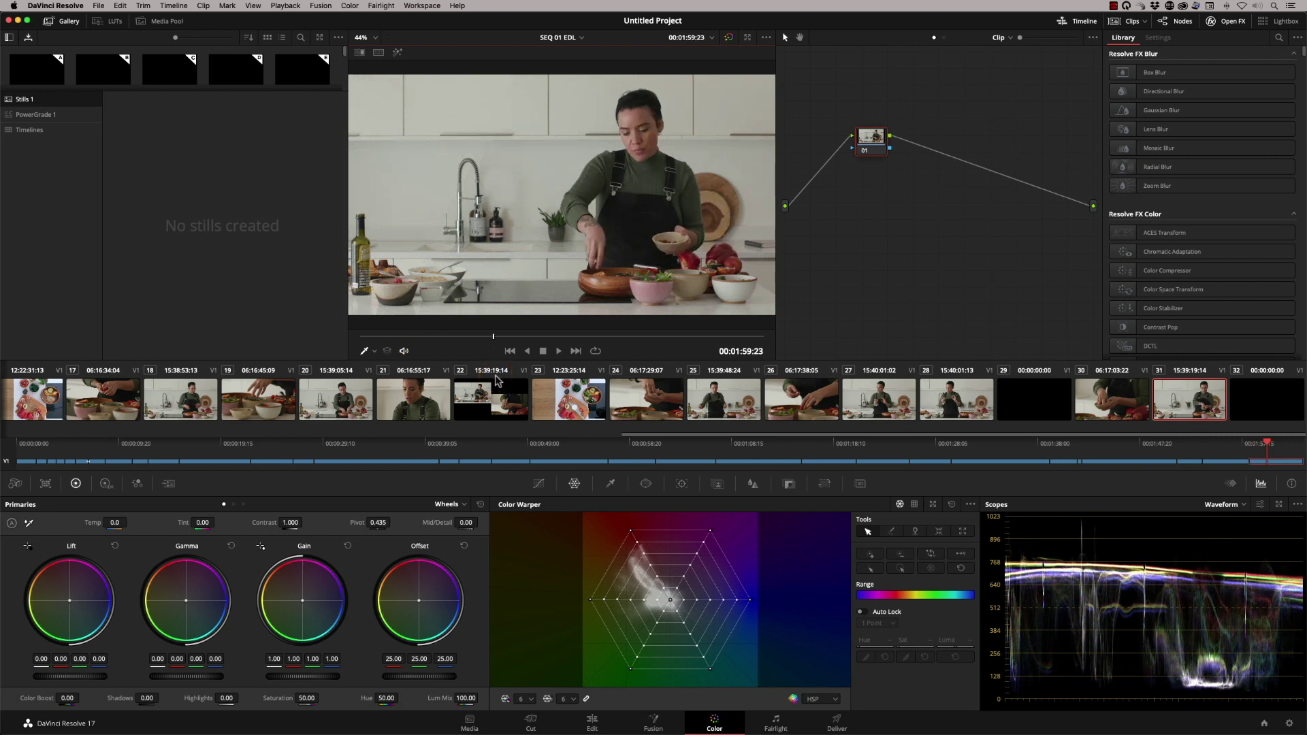
drag(832, 434, 136, 433)
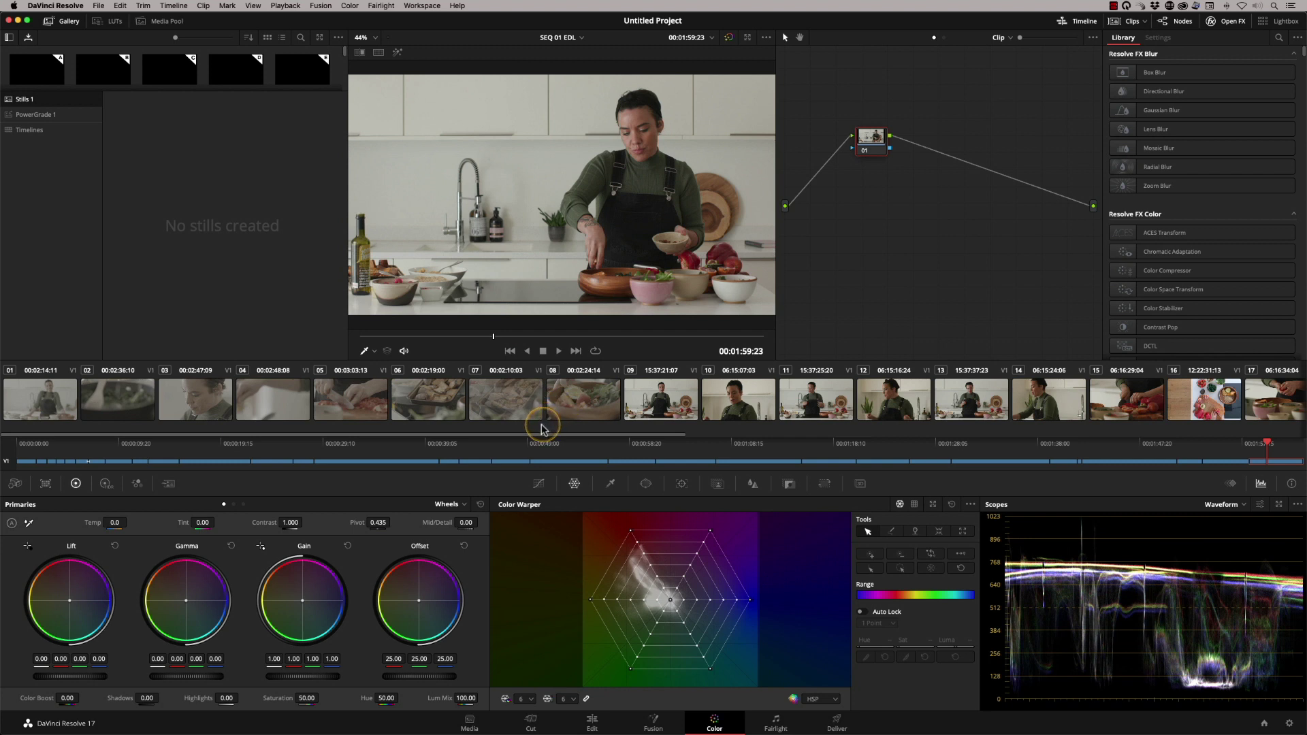
Step: Switch to TextEdit and examine the event list in "SEQ 01 EDL.edl", including the cross dissolve at event 007
key(super+Tab)
key(super+Tab)
key(super+Tab)
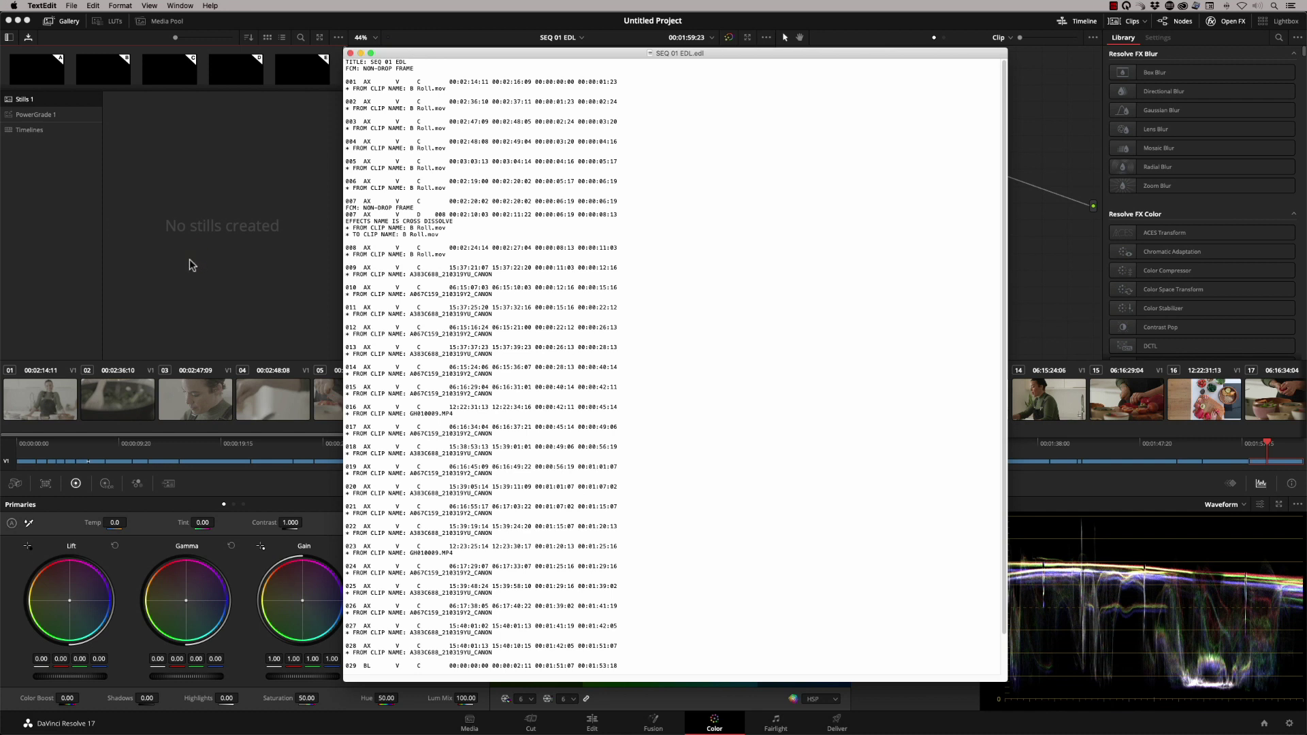
click(608, 662)
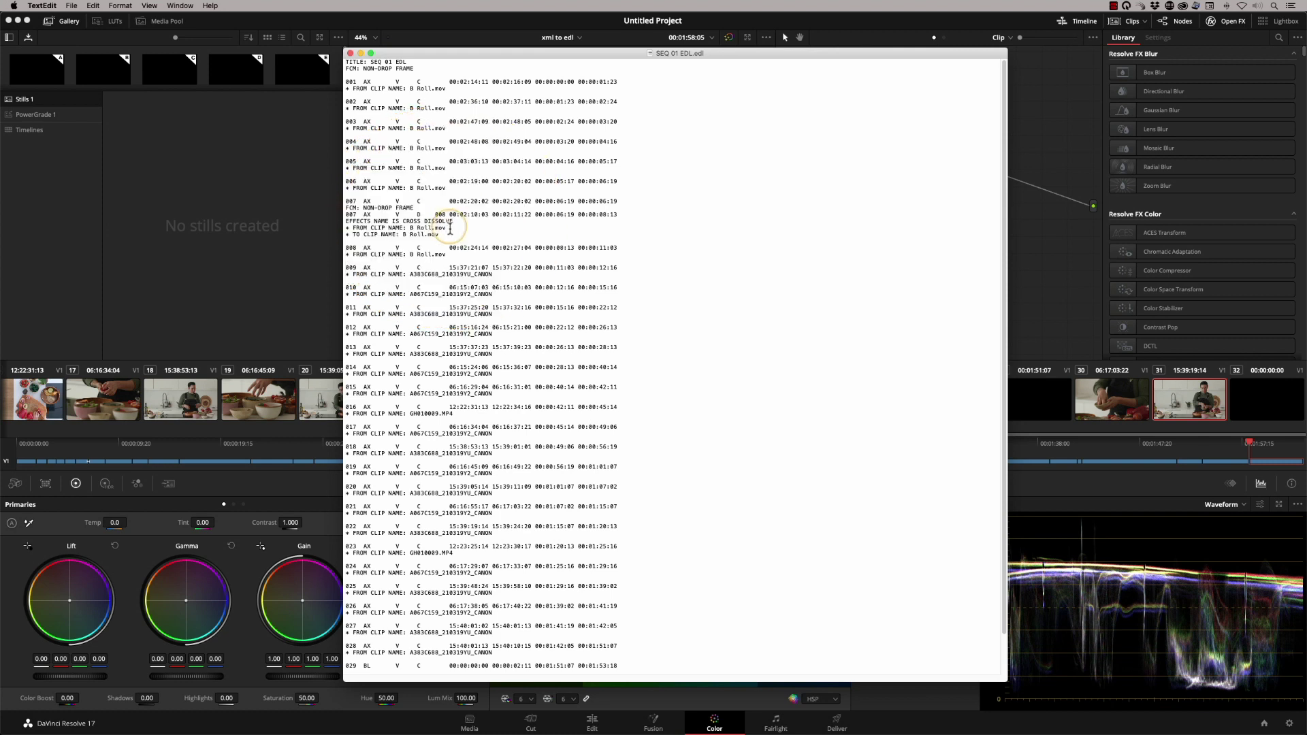
Step: Return to DaVinci Resolve and inspect the cross dissolve near the sequence's start, going to clip 06
click(263, 194)
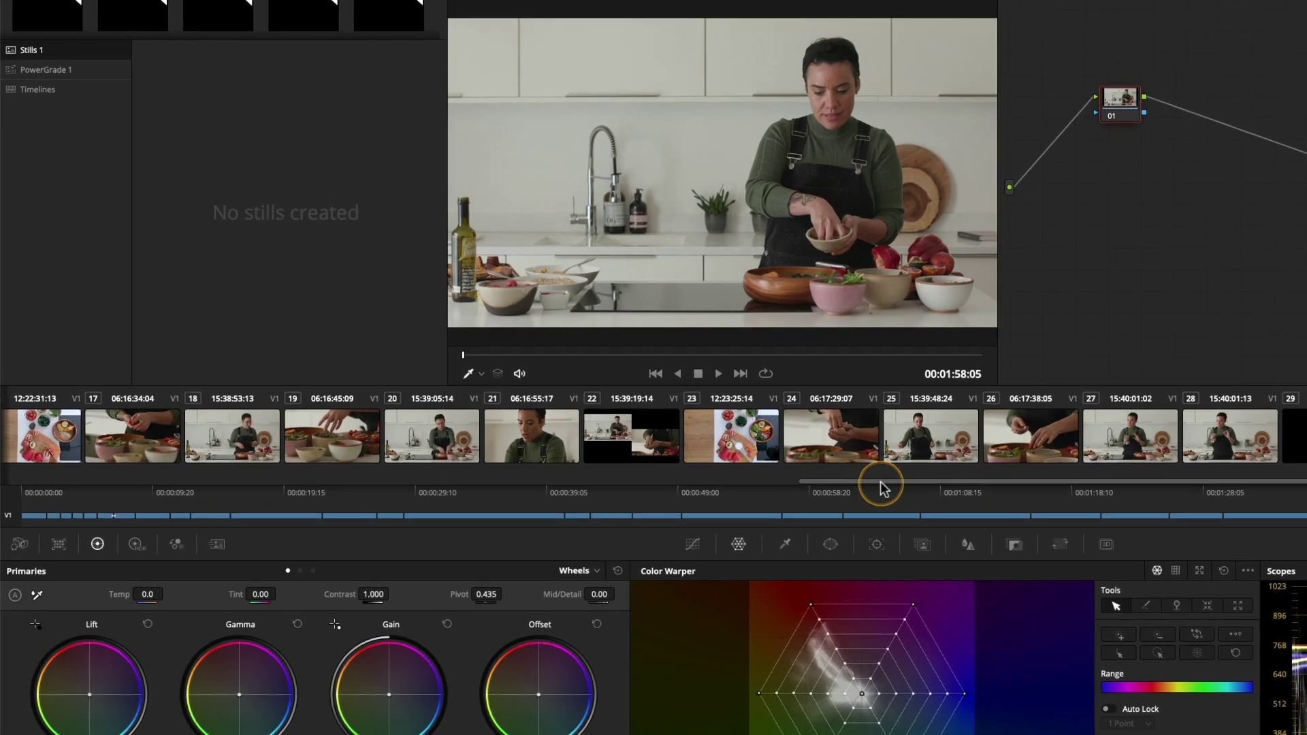
drag(715, 442, 26, 446)
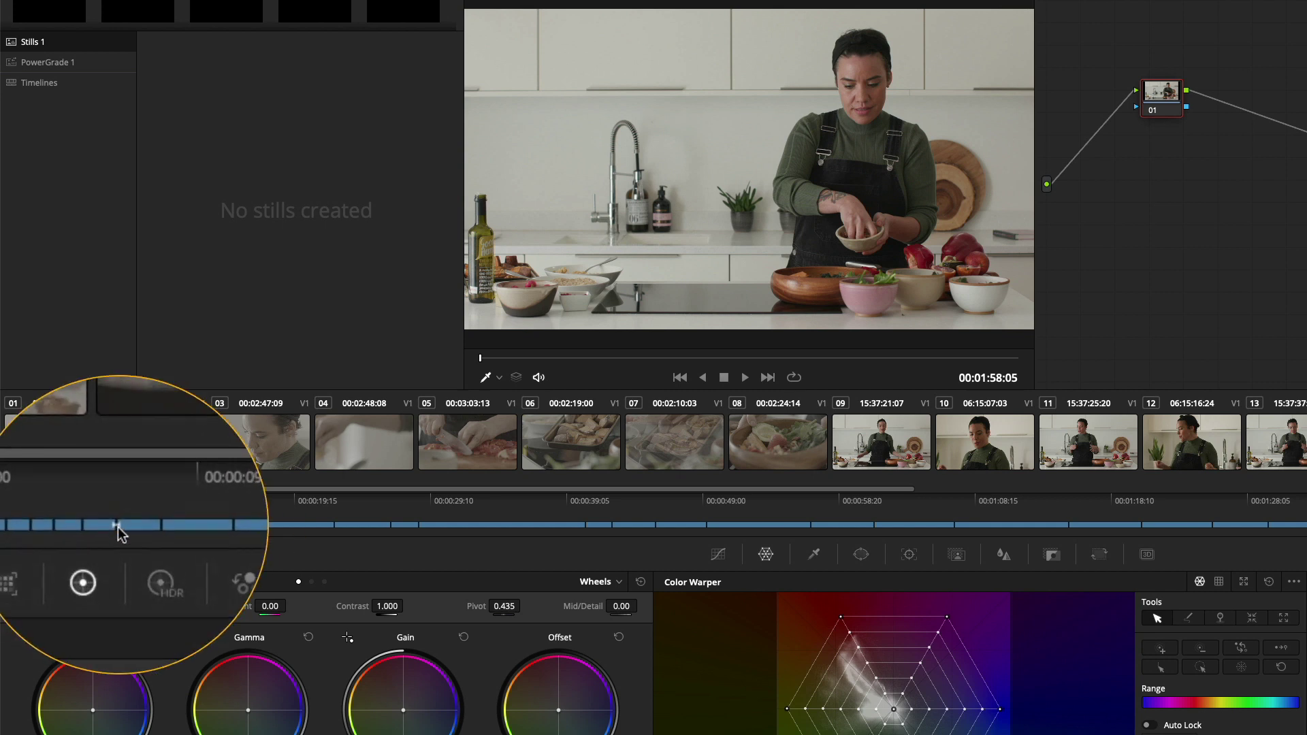
click(107, 525)
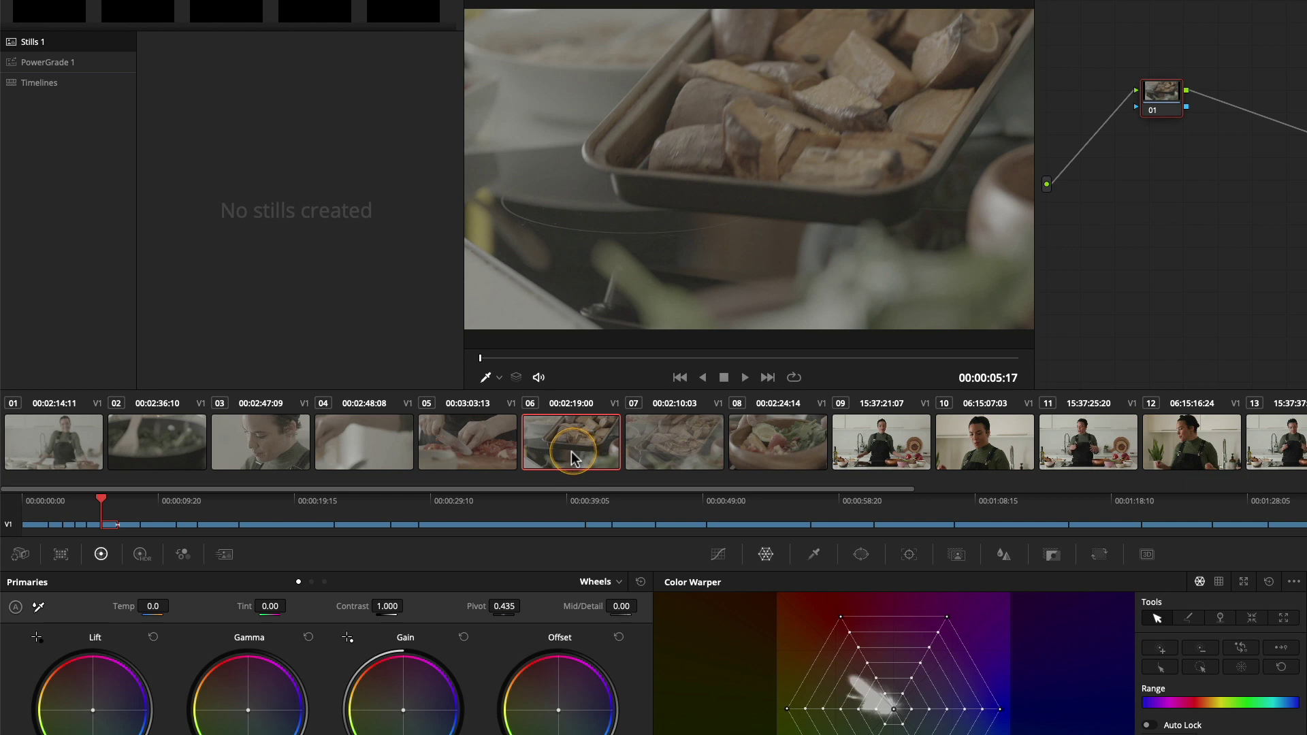
Step: Play the dissolve between clips 06 and 07, and return to clip 06
key(space)
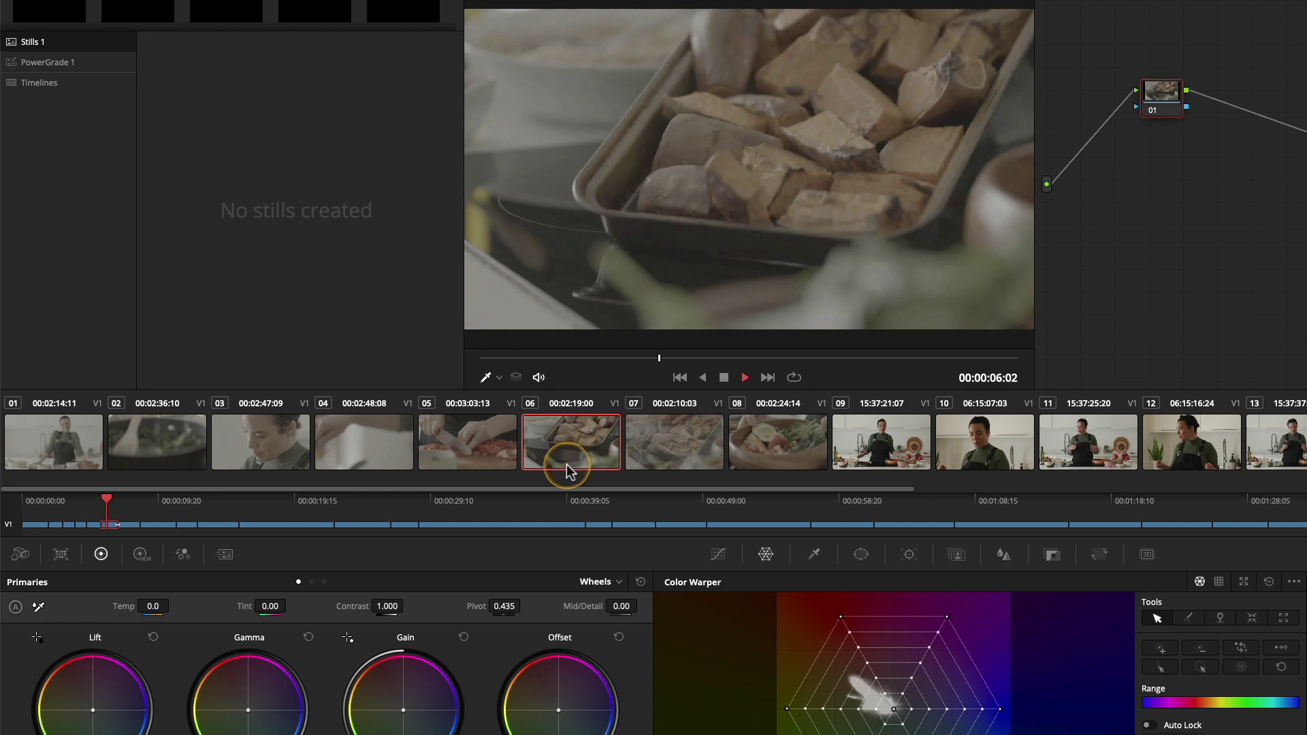
key(space)
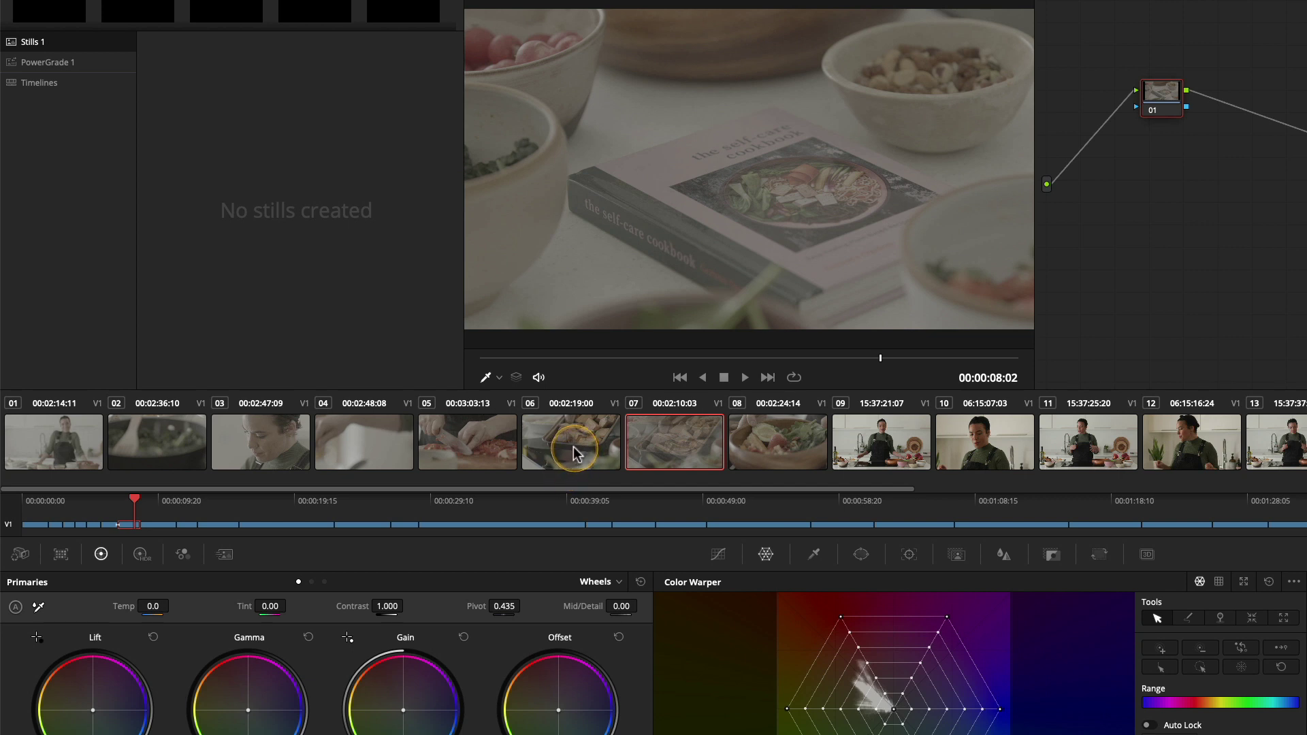
click(574, 447)
Step: Grade clip 06 by setting Lift to -0.08, Gain to 1.14 and Saturation to 68
drag(109, 679, 54, 681)
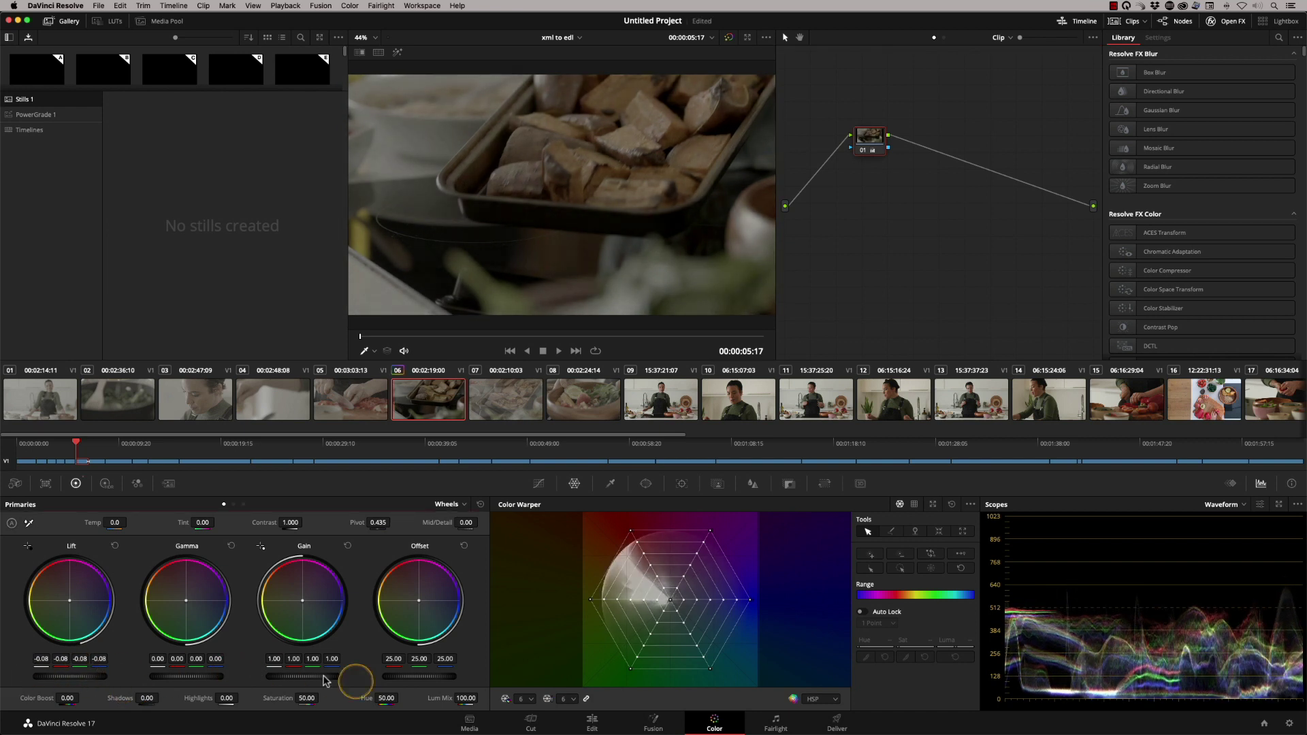
drag(300, 677, 400, 680)
drag(300, 699, 350, 695)
click(652, 296)
Step: Copy clip 06's grade to clip 07 and shift its Offset toward blue, to 20.09, 25.67 and 30.66
click(477, 403)
middle_click(446, 403)
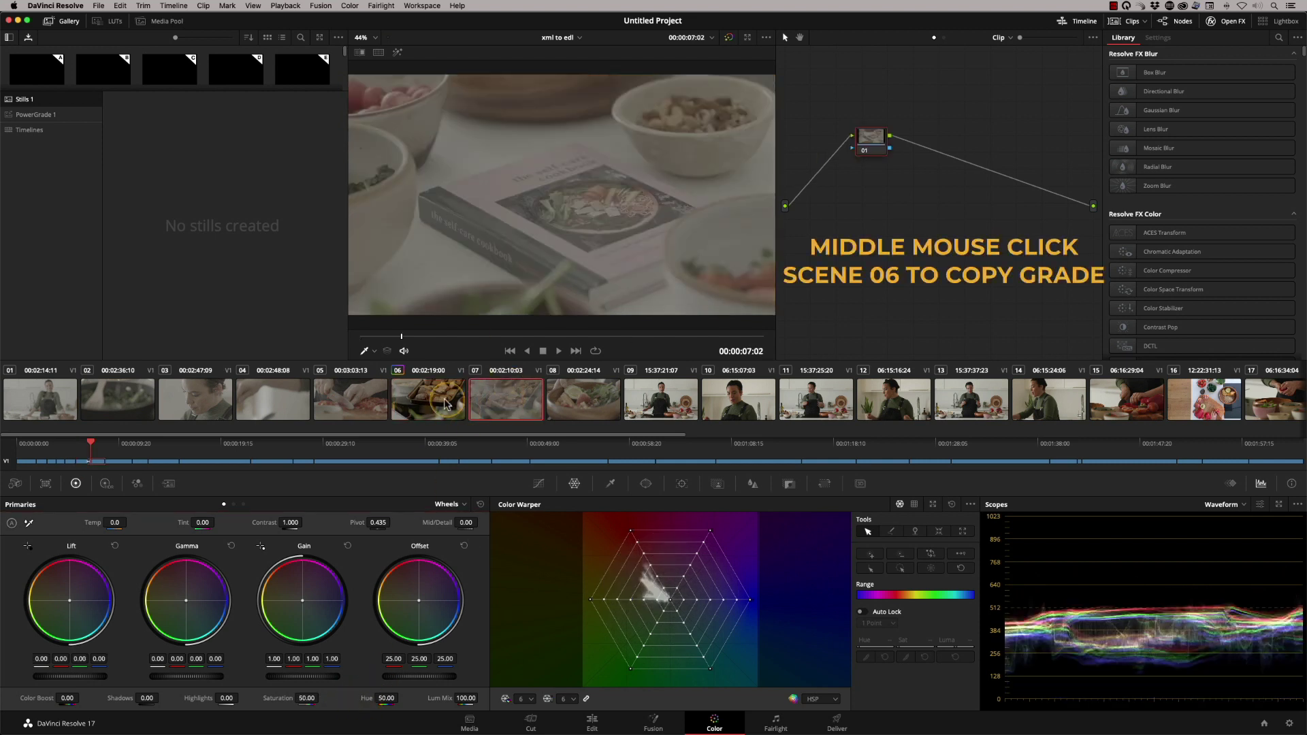
click(507, 405)
click(422, 602)
drag(418, 601, 456, 641)
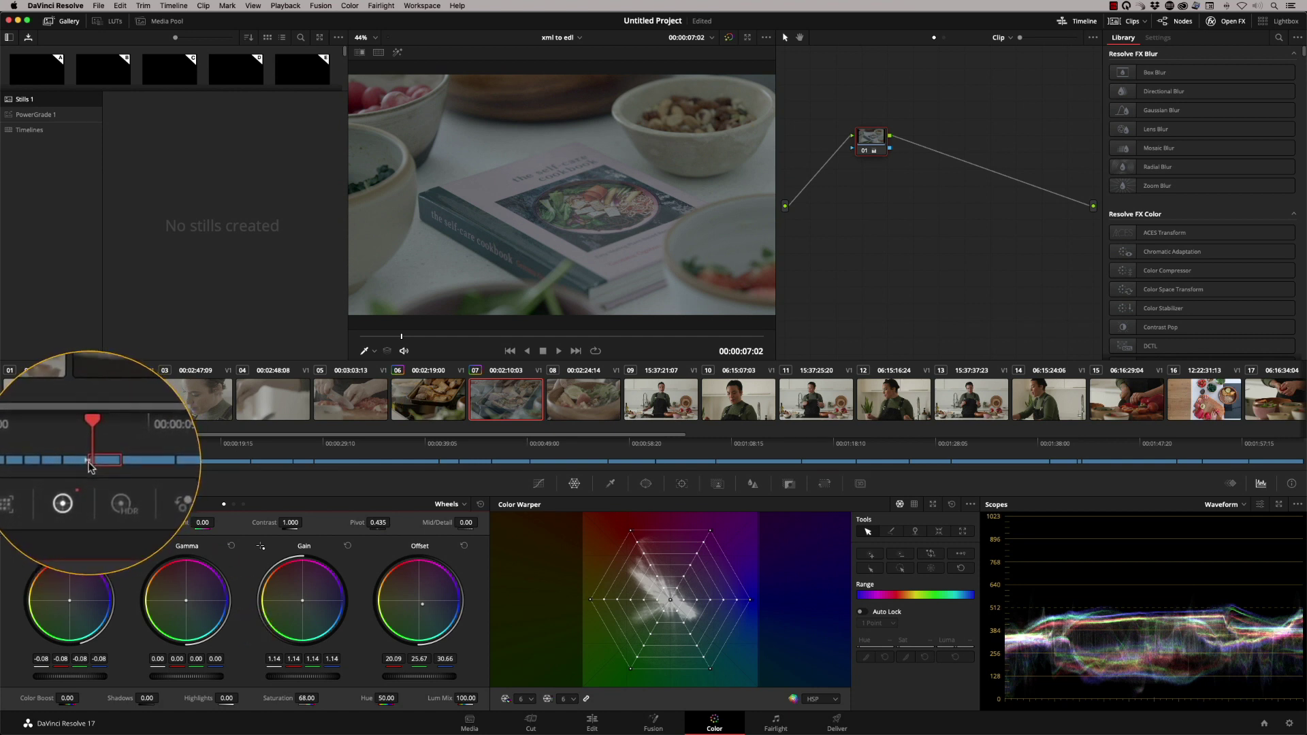
Step: Play and scrub from clip 06 into clip 07 to inspect how their different grades blend across the dissolve
click(424, 407)
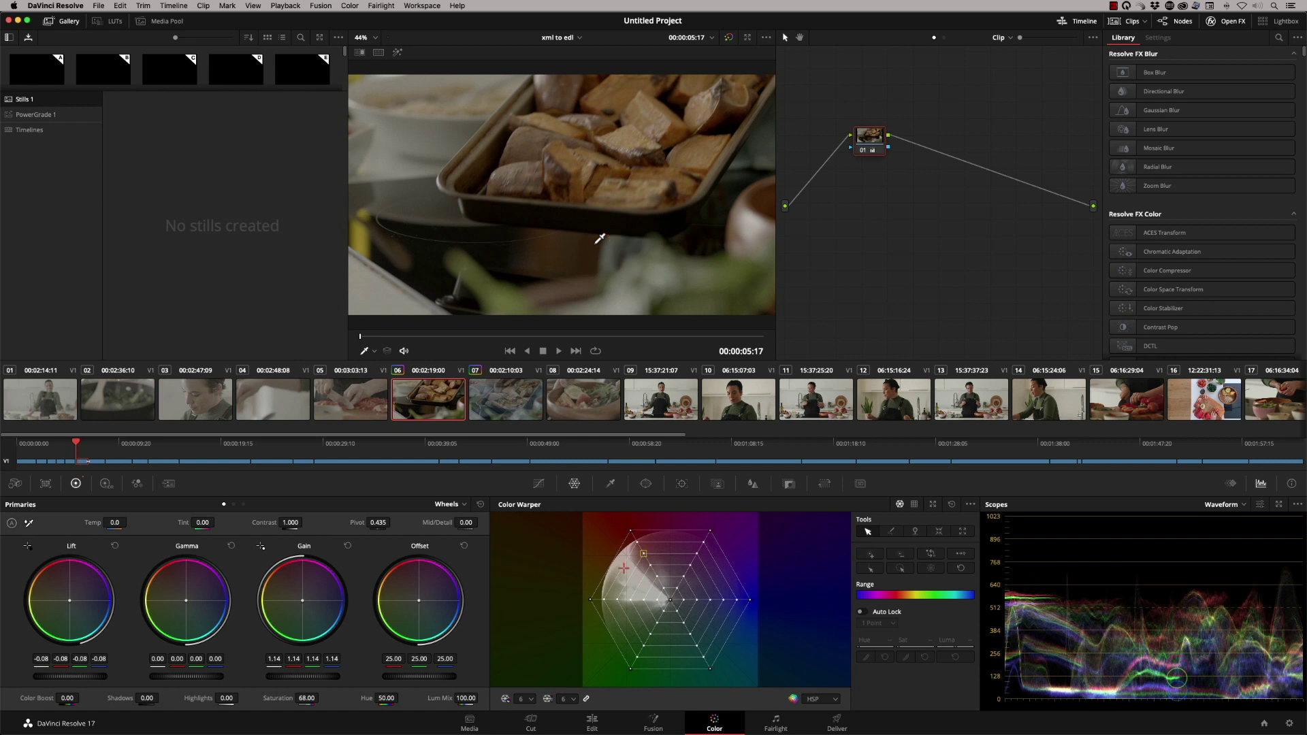
key(space)
key(space)
drag(430, 330, 360, 336)
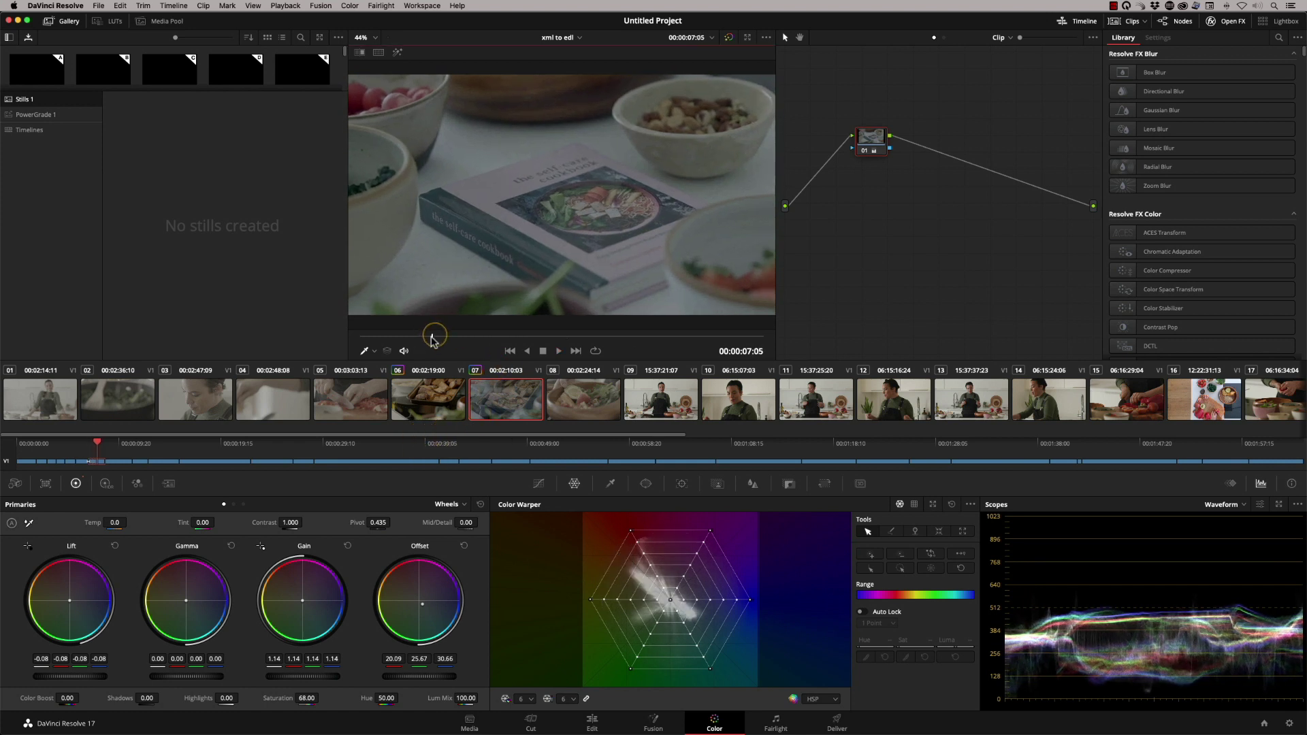
click(376, 320)
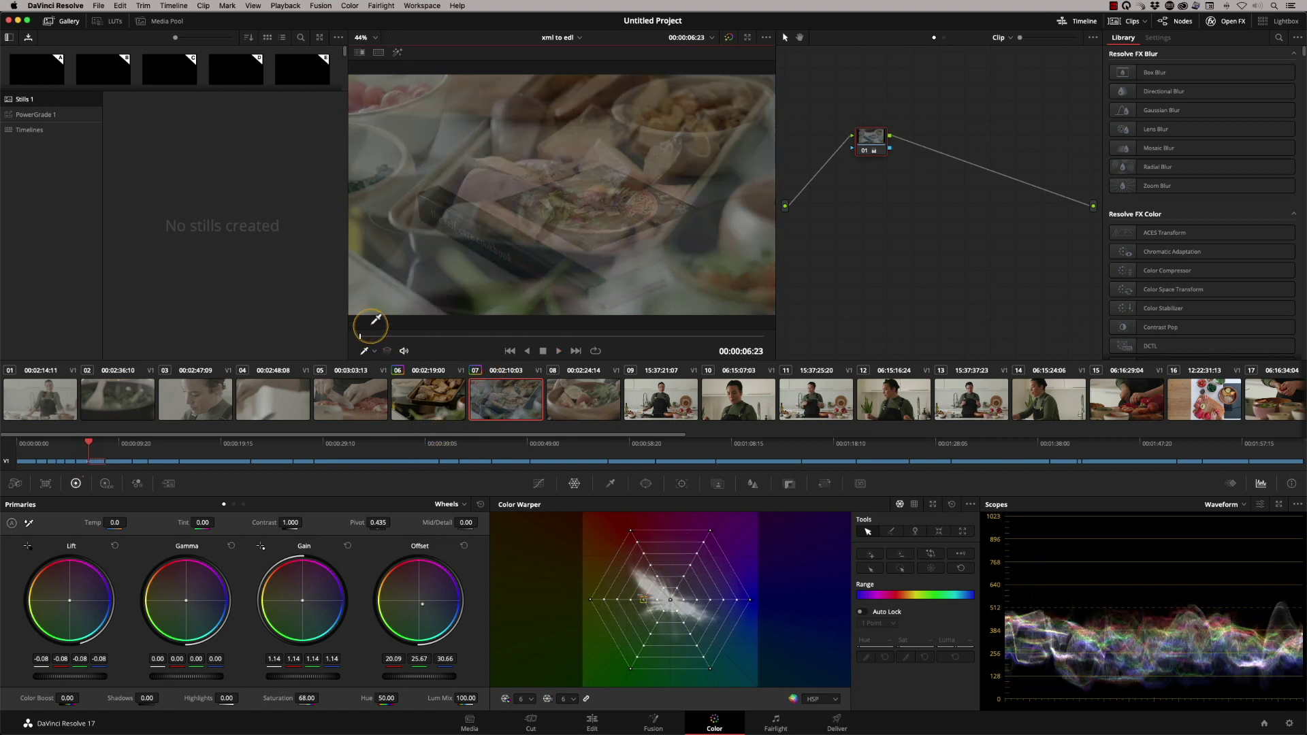
key(Left)
key(Up)
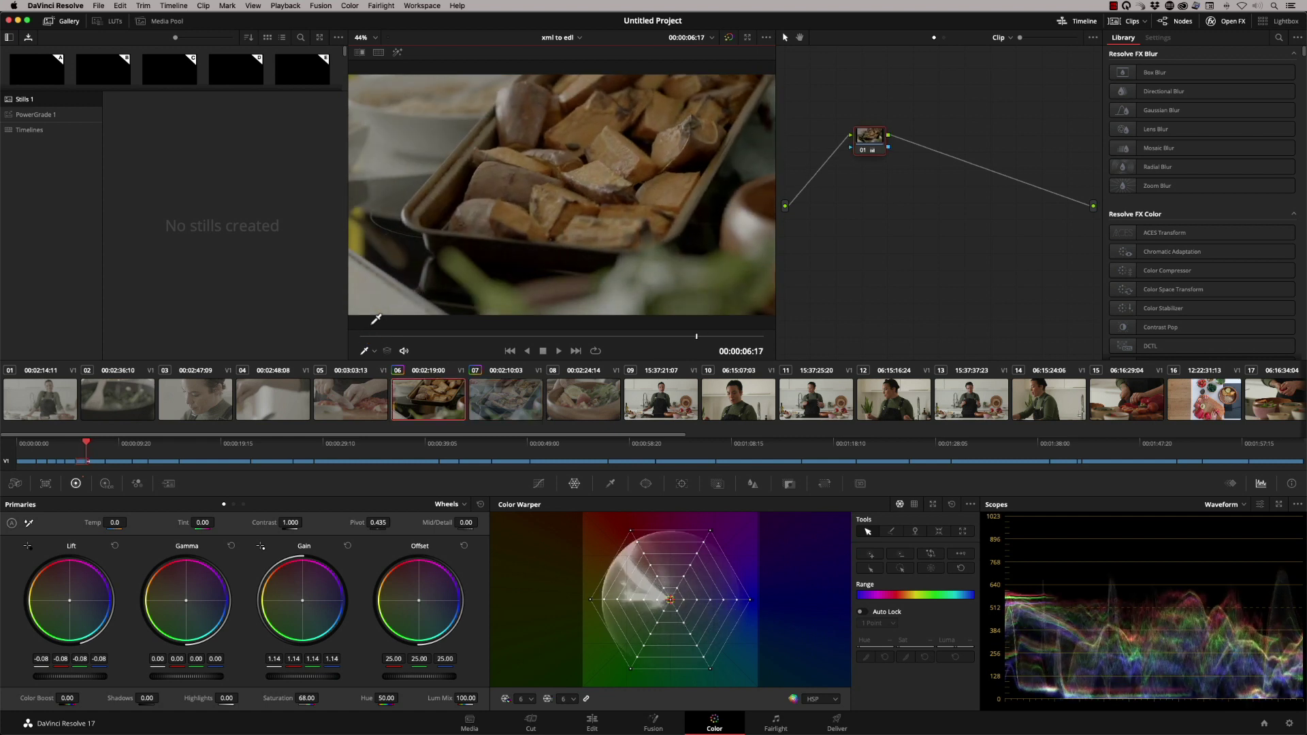
Step: Set clip 07's Saturation to 0 and play the dissolve from clip 06
click(505, 402)
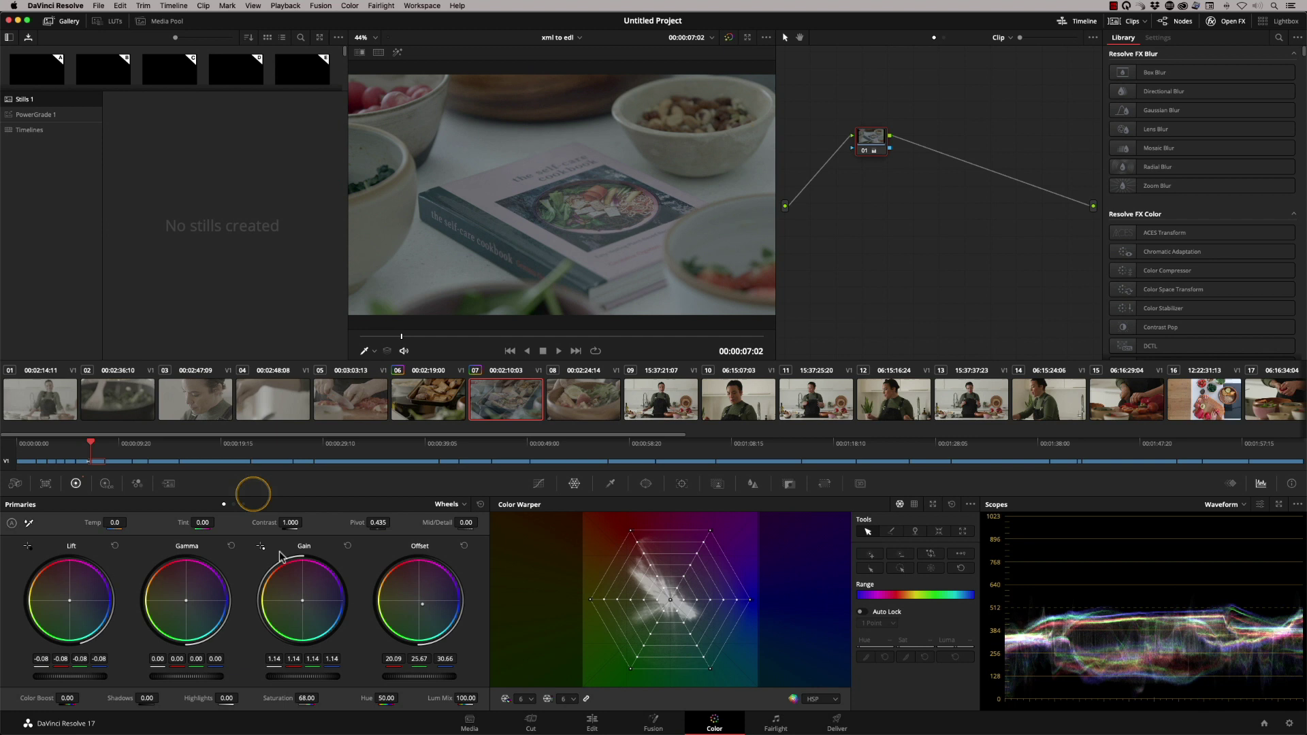
drag(307, 700, 3, 676)
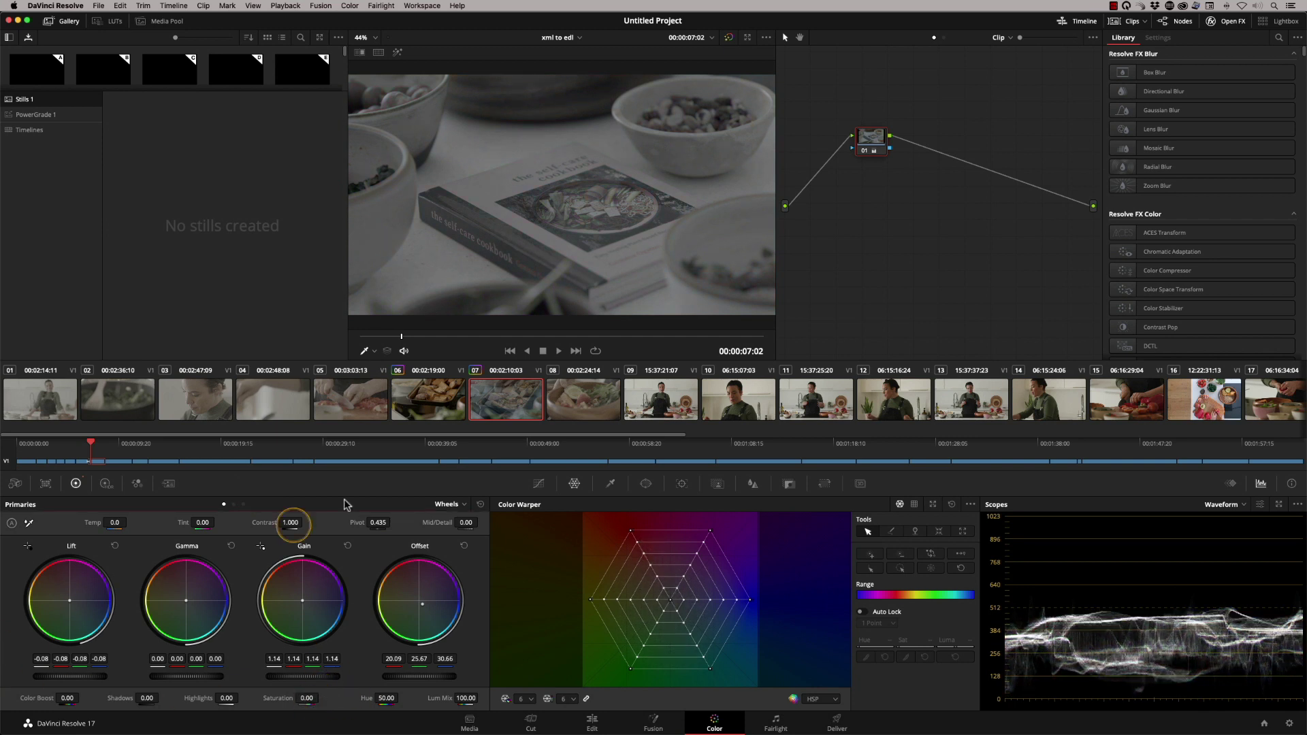
key(space)
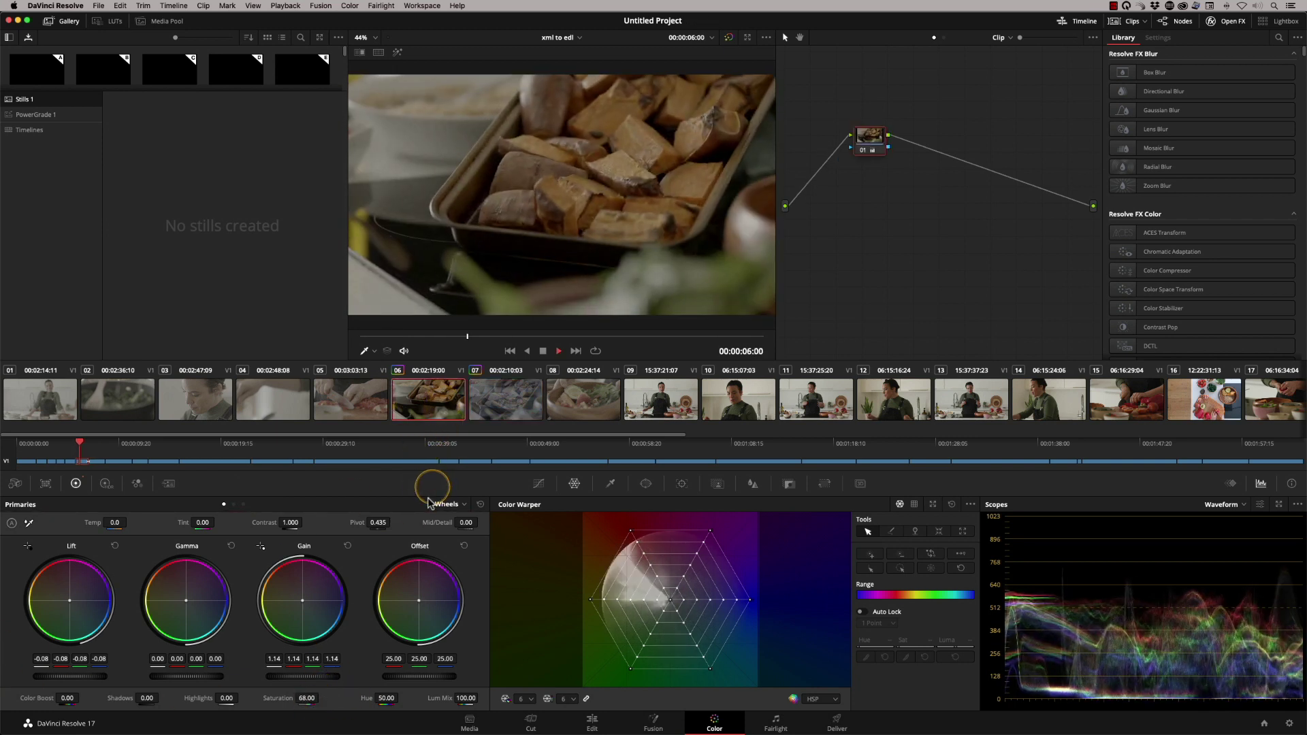
key(space)
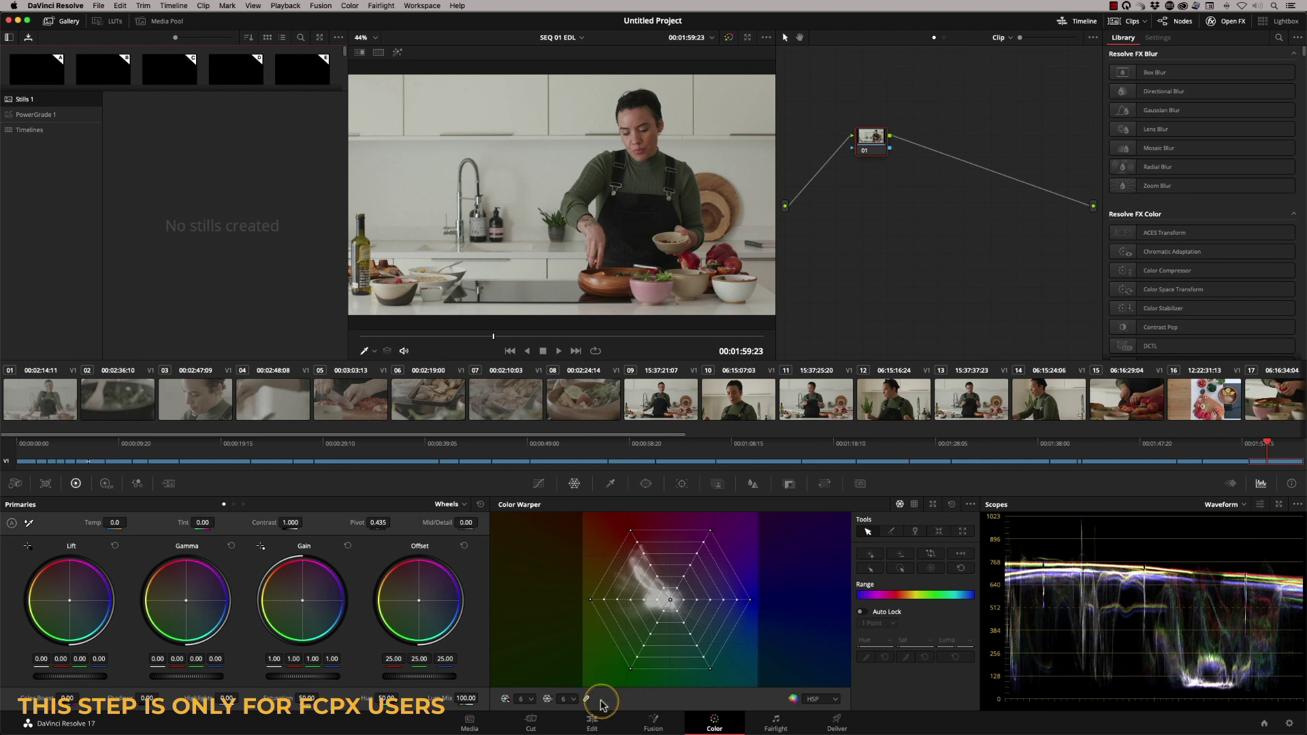
Step: On the Edit page, choose "SEQ 01 EDL.xml" from the CONFORM EPISODE folder for timeline import
click(592, 725)
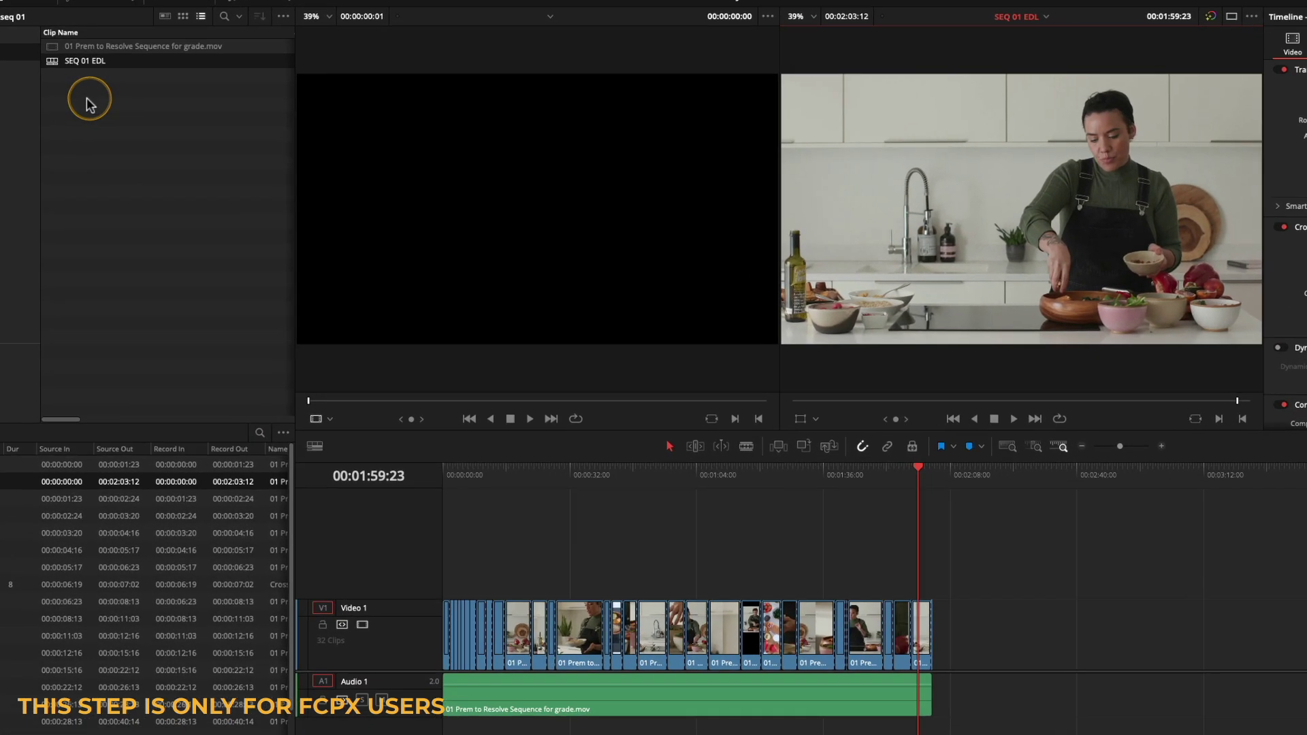
right_click(145, 103)
mouse_move(171, 115)
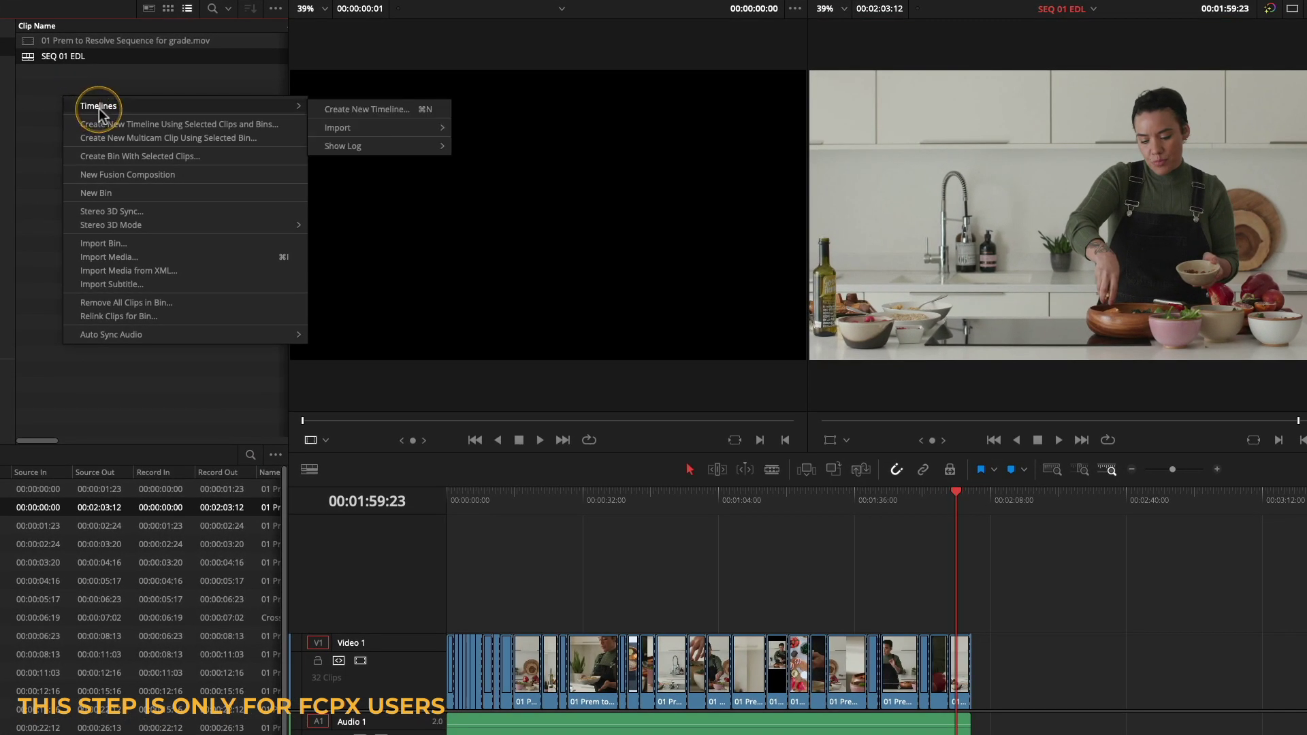
mouse_move(351, 127)
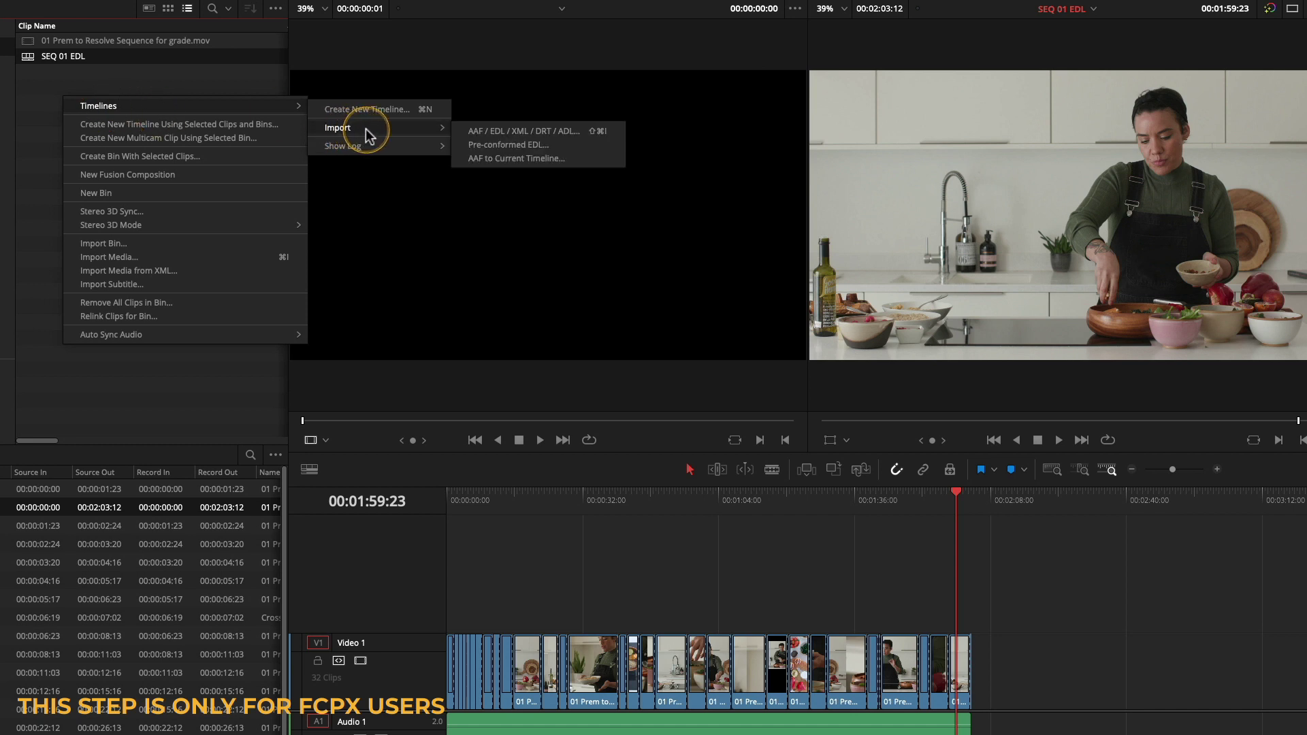
click(533, 147)
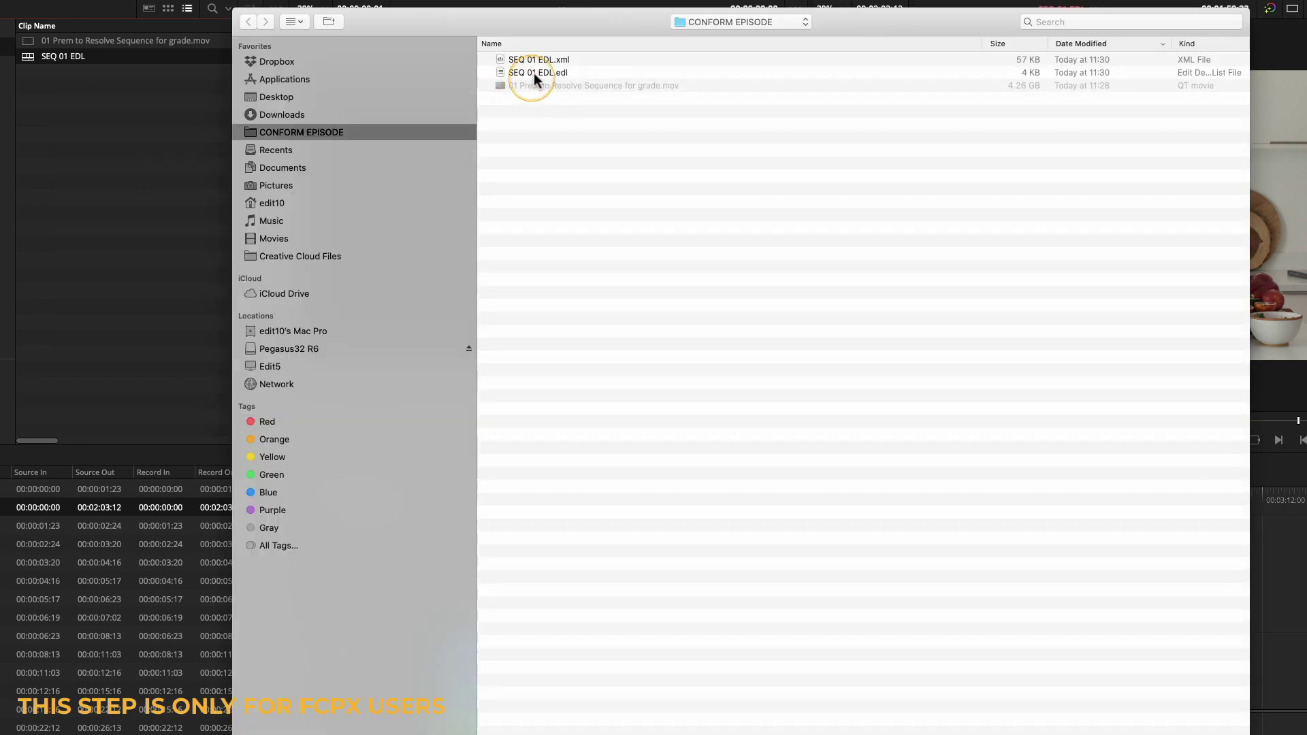
click(538, 59)
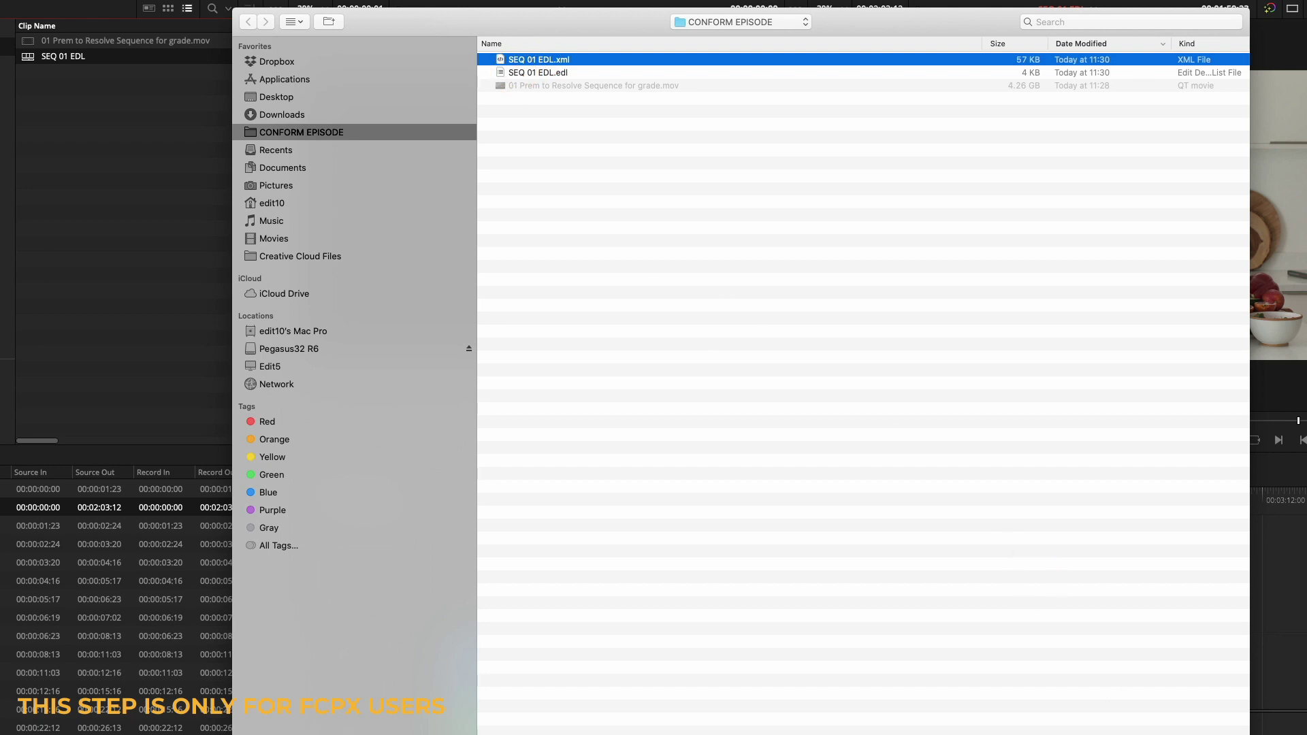
key(Return)
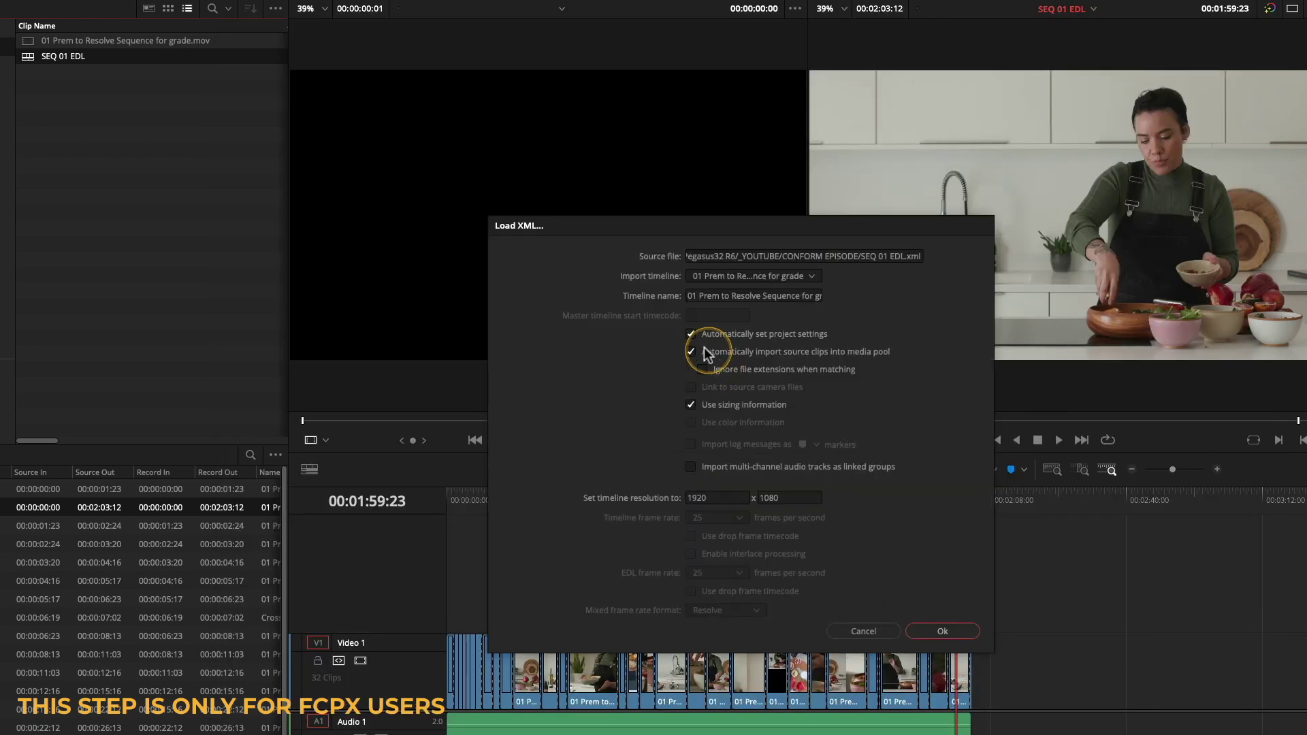
Step: Load the XML timeline with automatic project settings, automatic source clip import and sizing information disabled, and dismiss the log
click(692, 334)
click(692, 352)
click(692, 405)
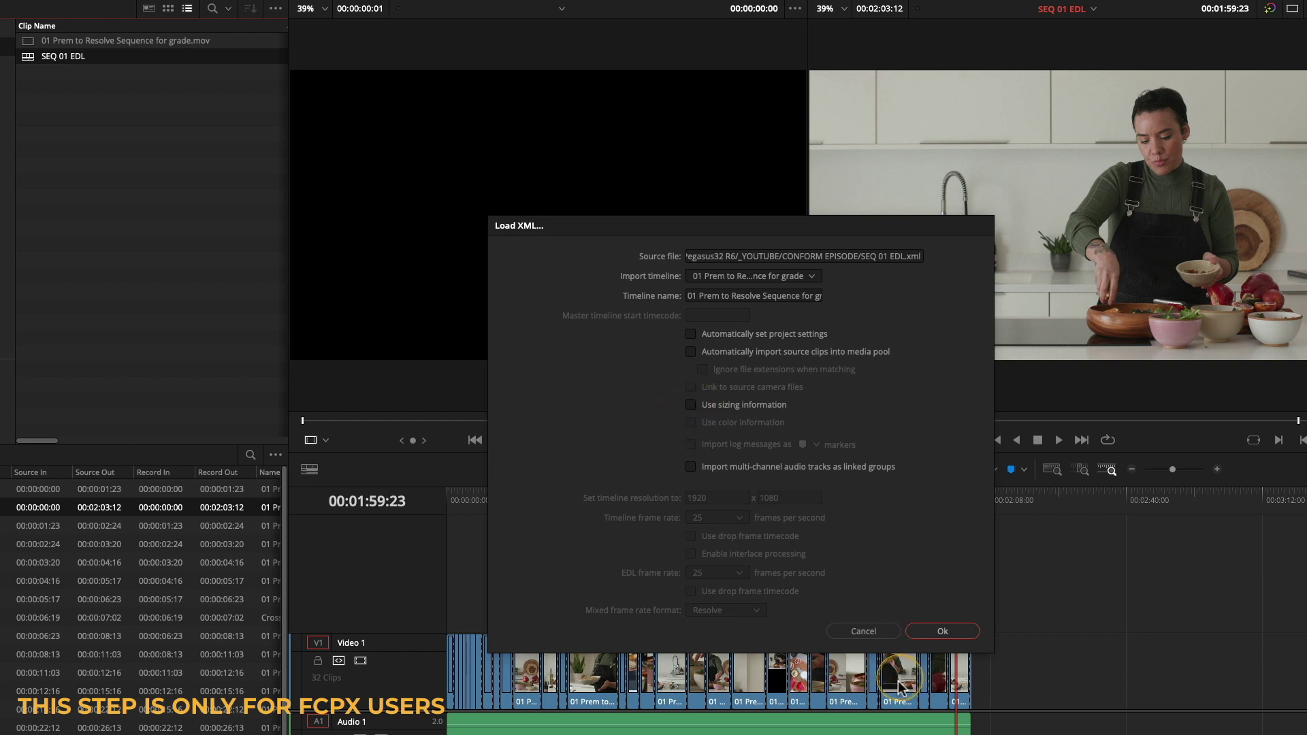
click(942, 632)
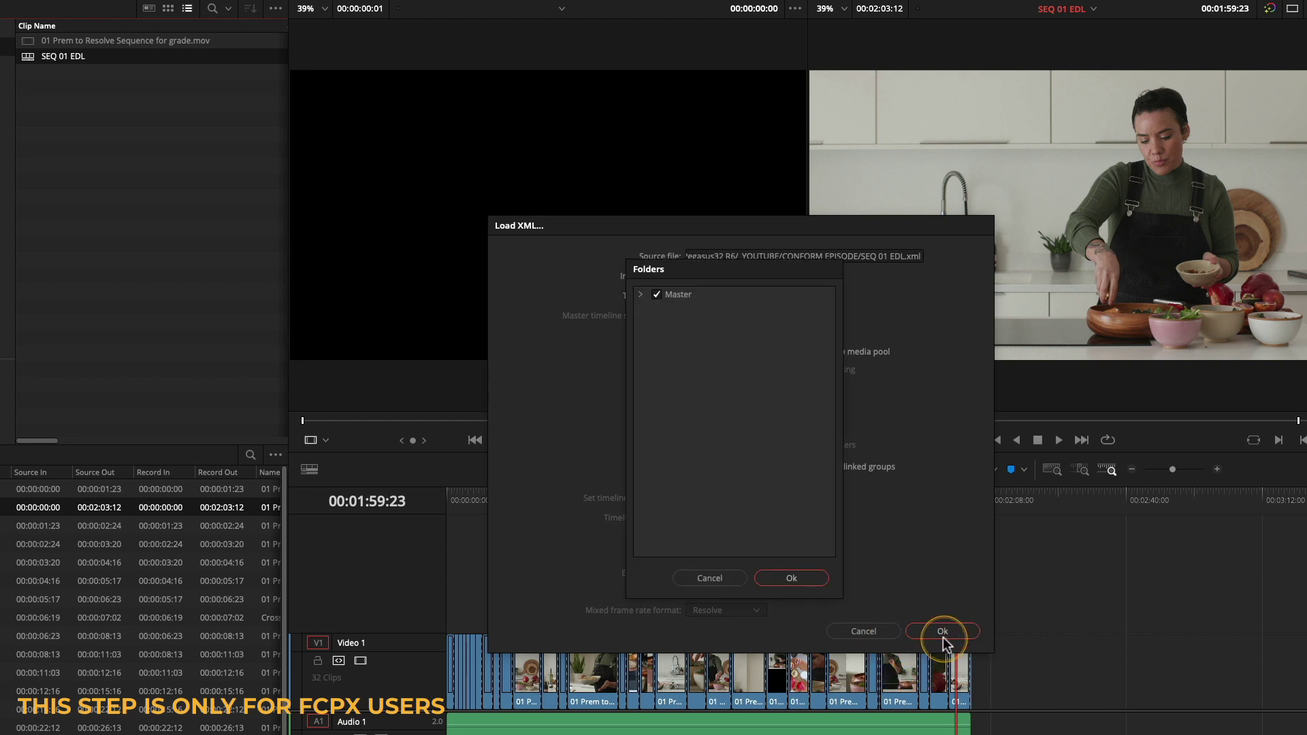
click(670, 311)
click(791, 578)
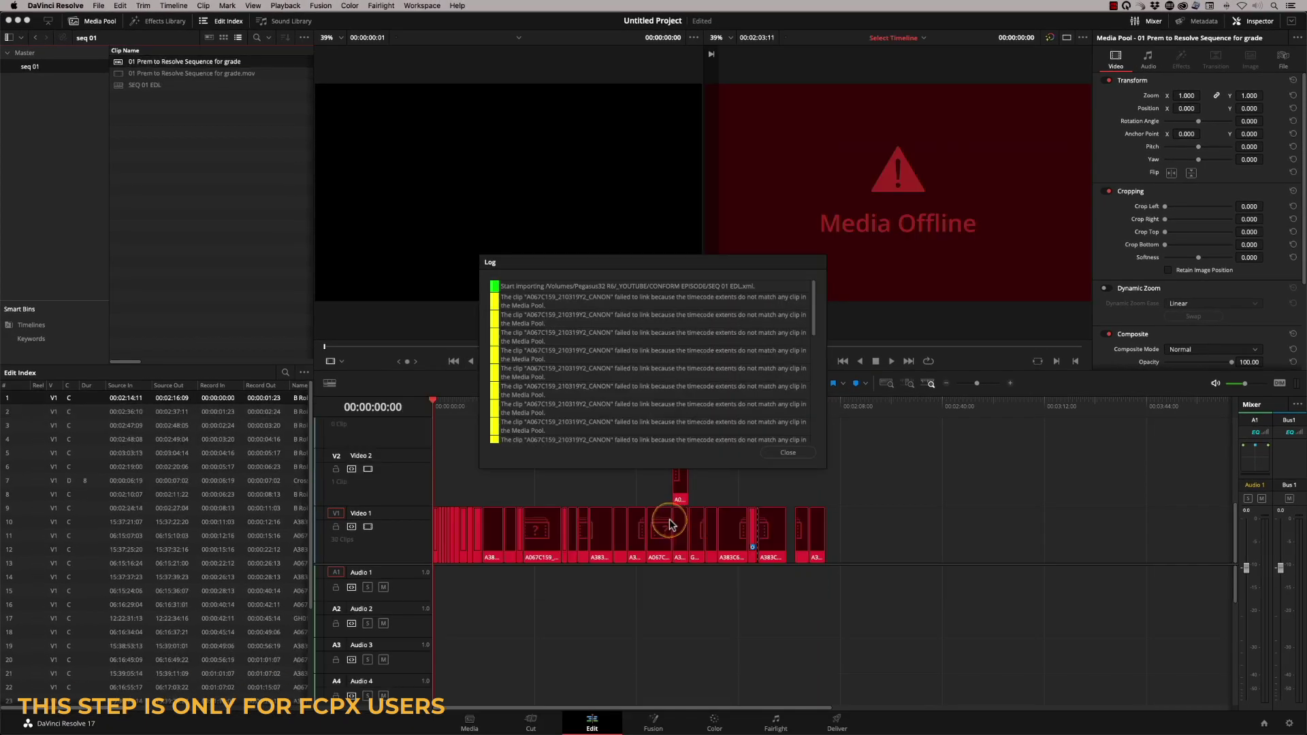
click(784, 452)
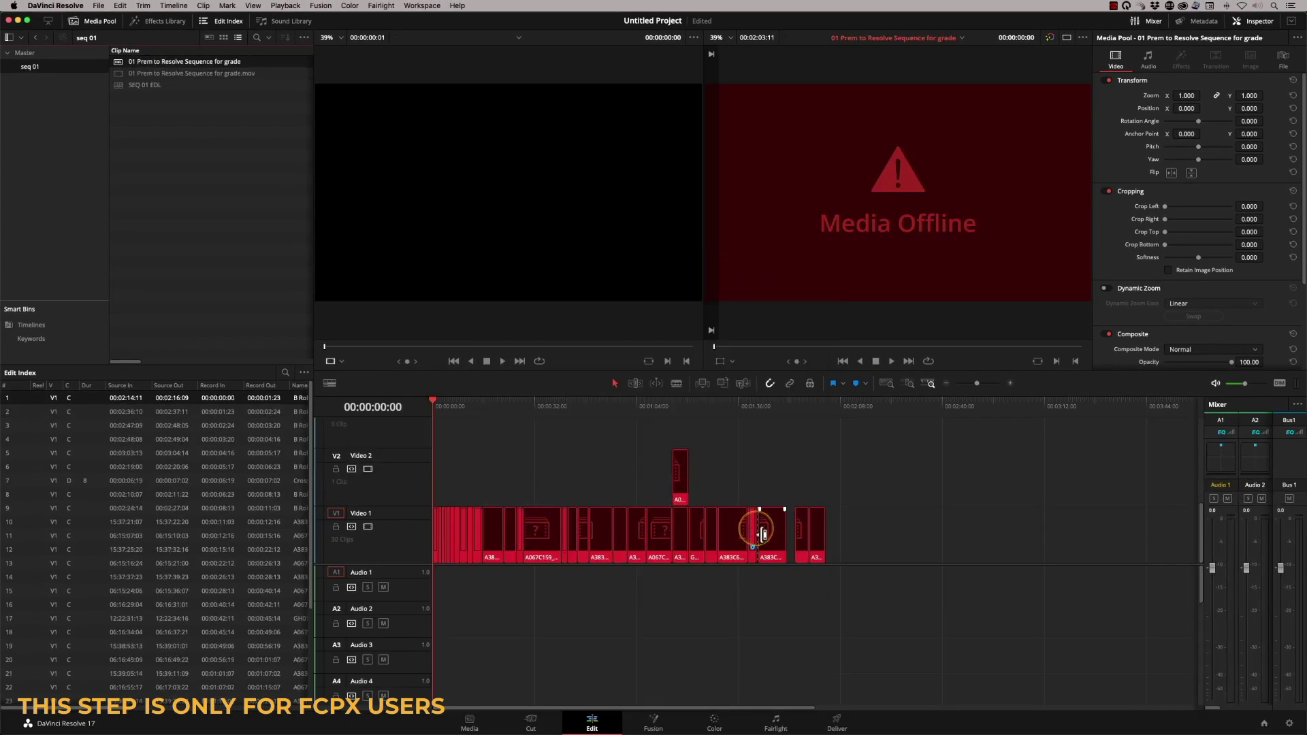
Step: Move the single clip on Video 2 down onto Video 1
drag(633, 452, 678, 560)
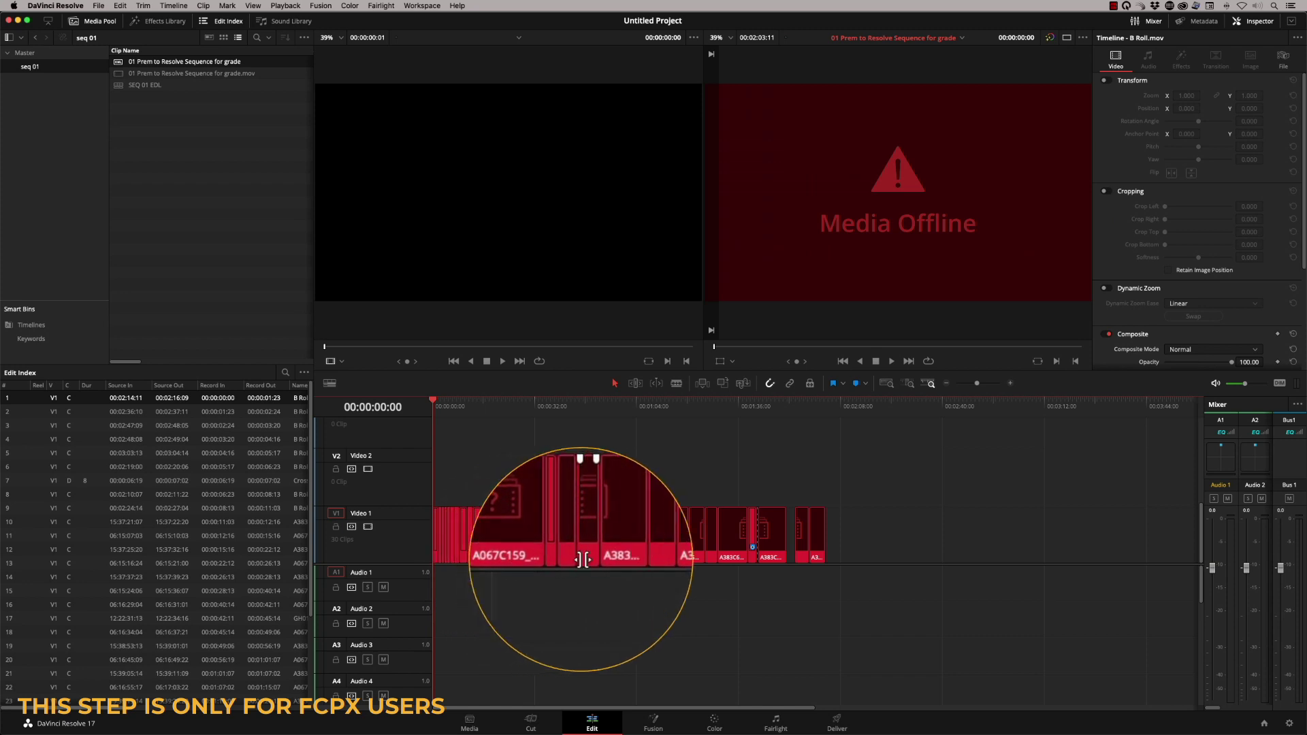
click(590, 673)
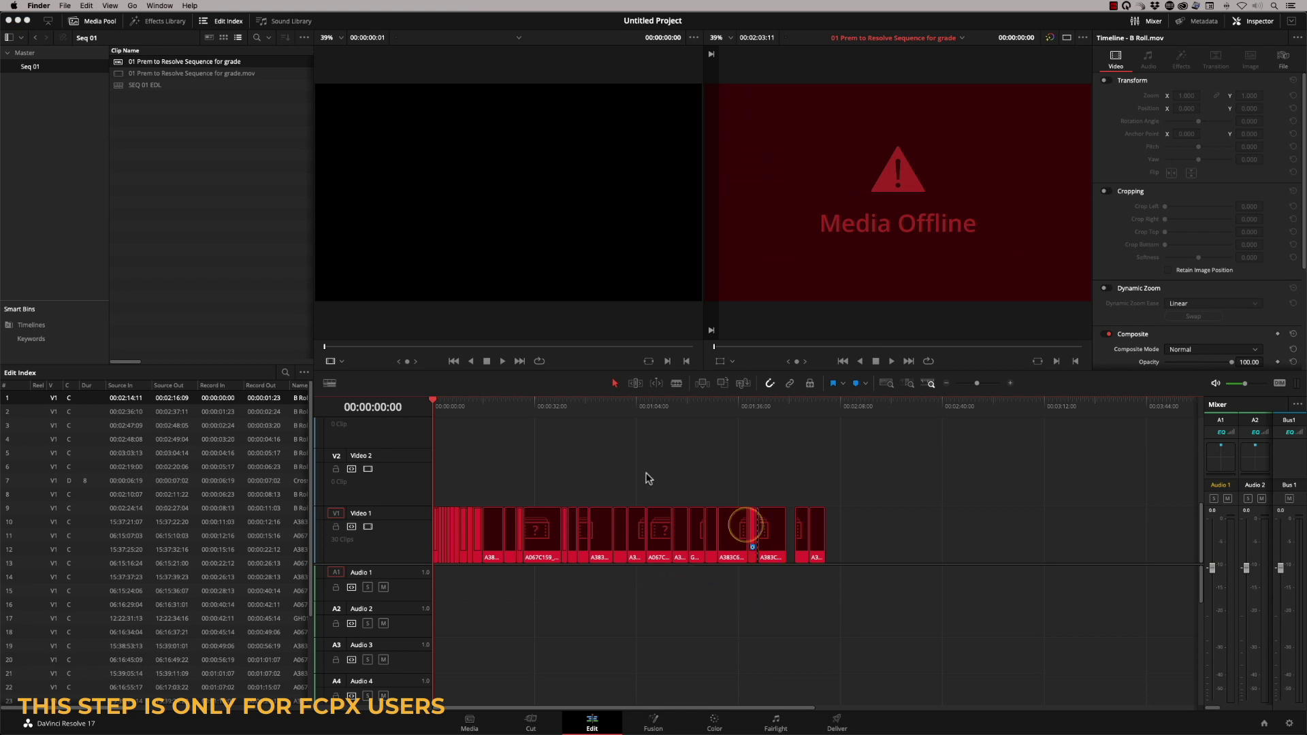
Step: Export the "01 Prem to Resolve Sequence for grade" timeline as an EDL named "xml to edl" in the CONFORM EPISODE folder
right_click(121, 64)
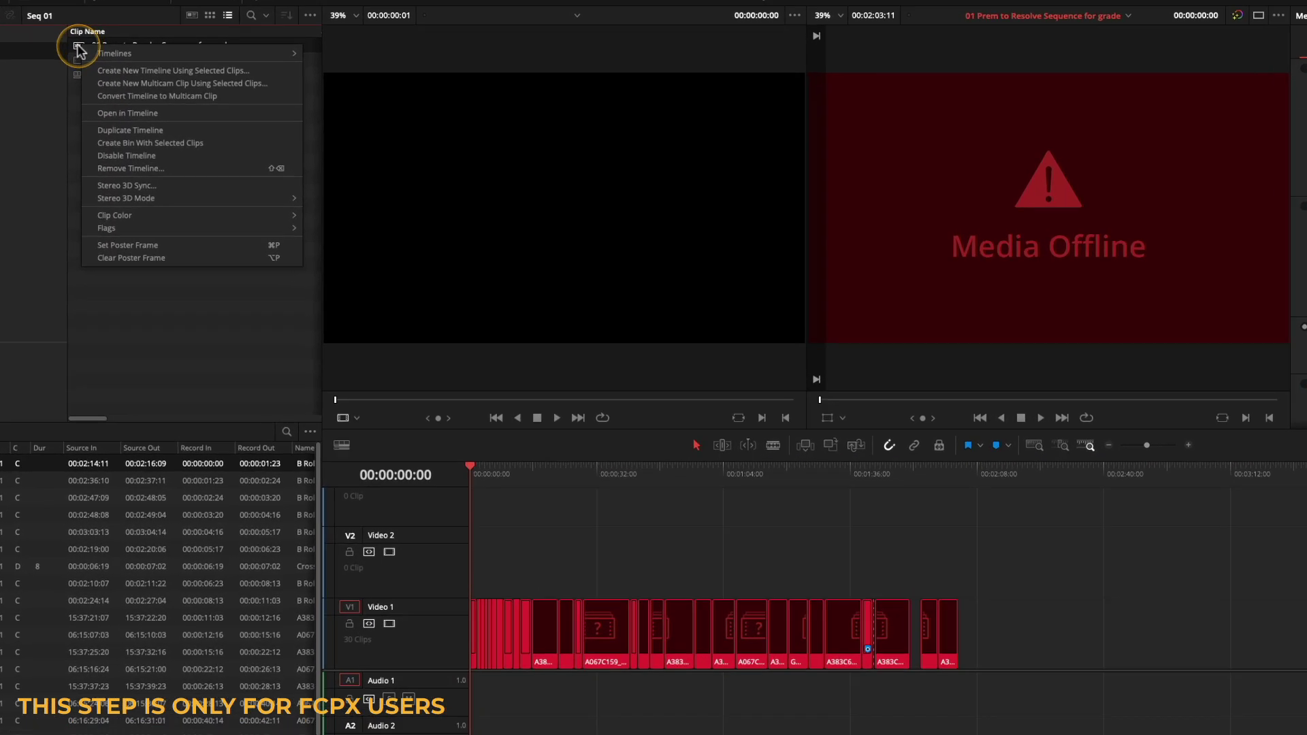
click(100, 48)
click(379, 97)
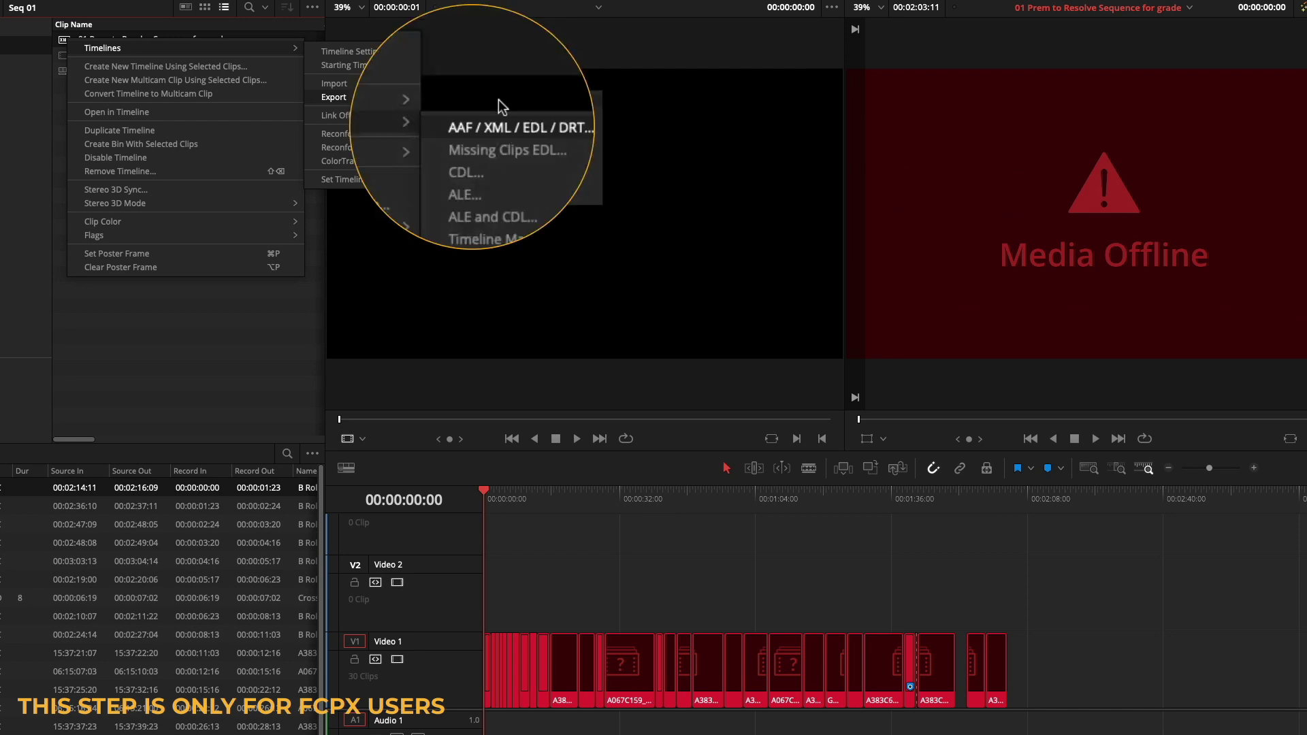
click(542, 102)
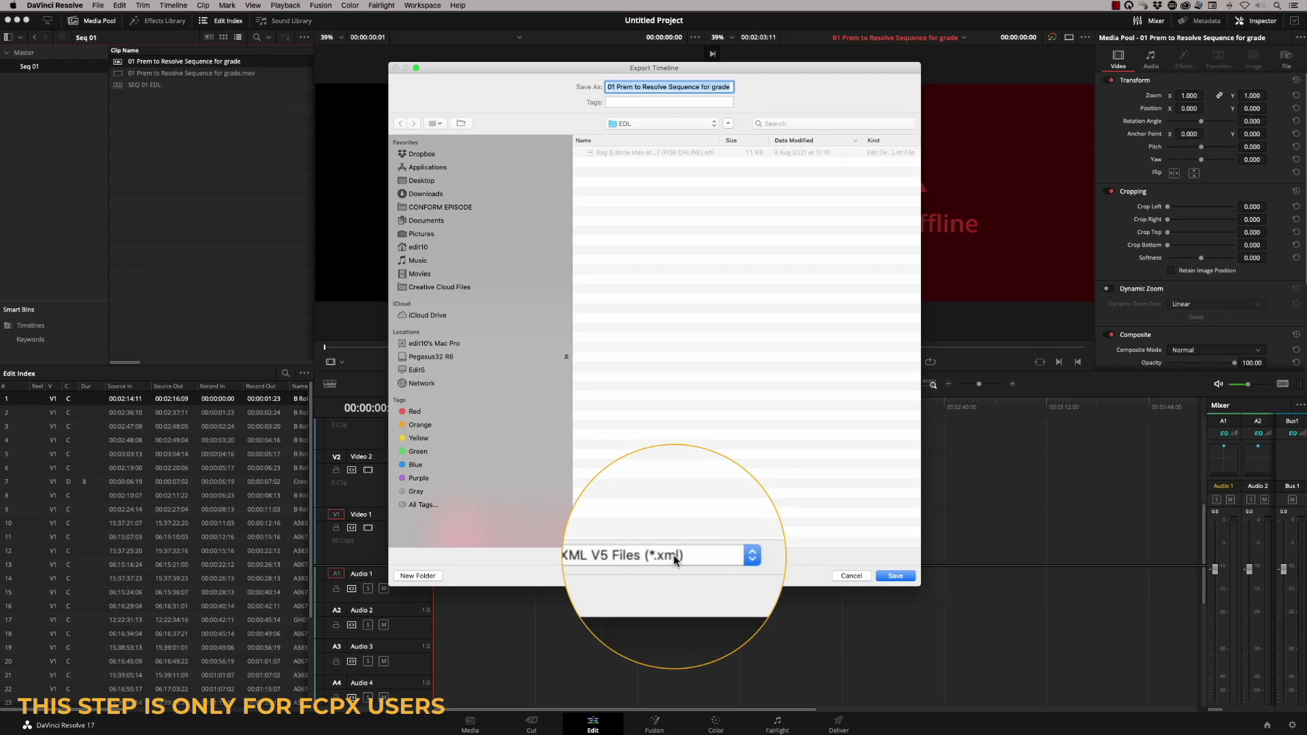
click(664, 553)
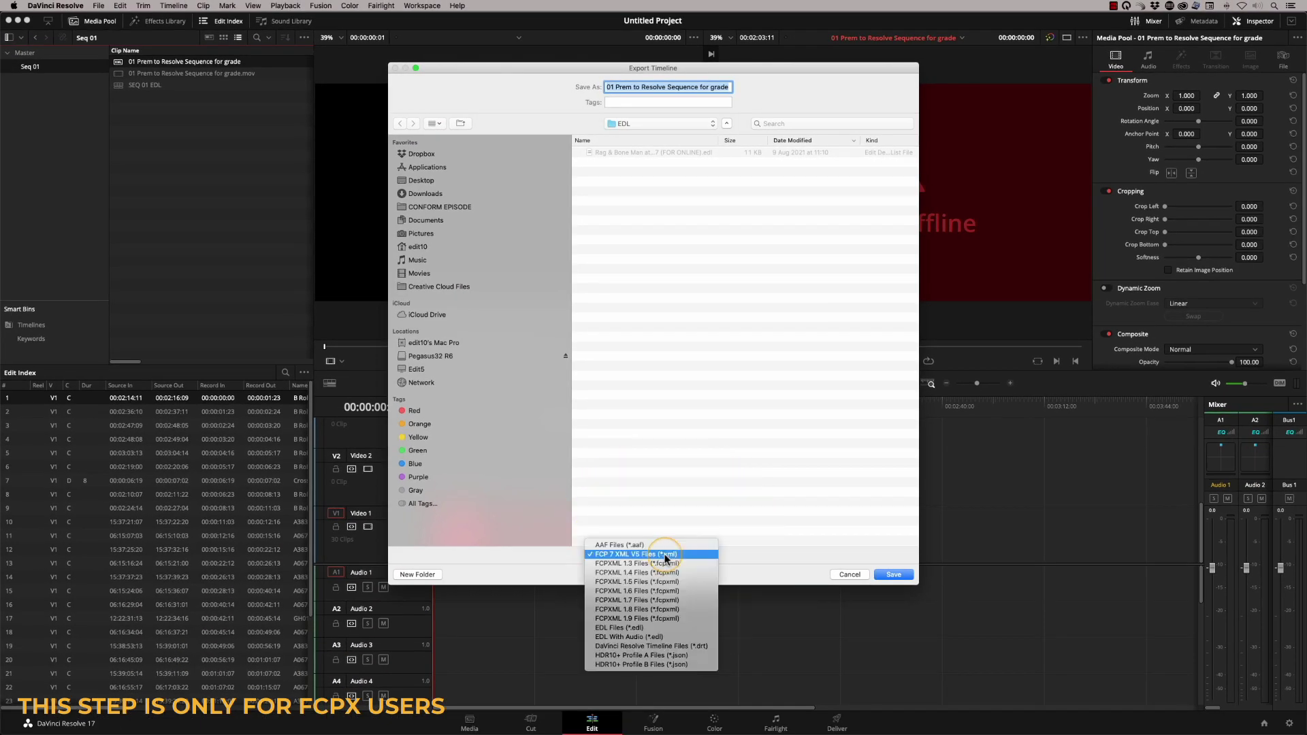
click(626, 627)
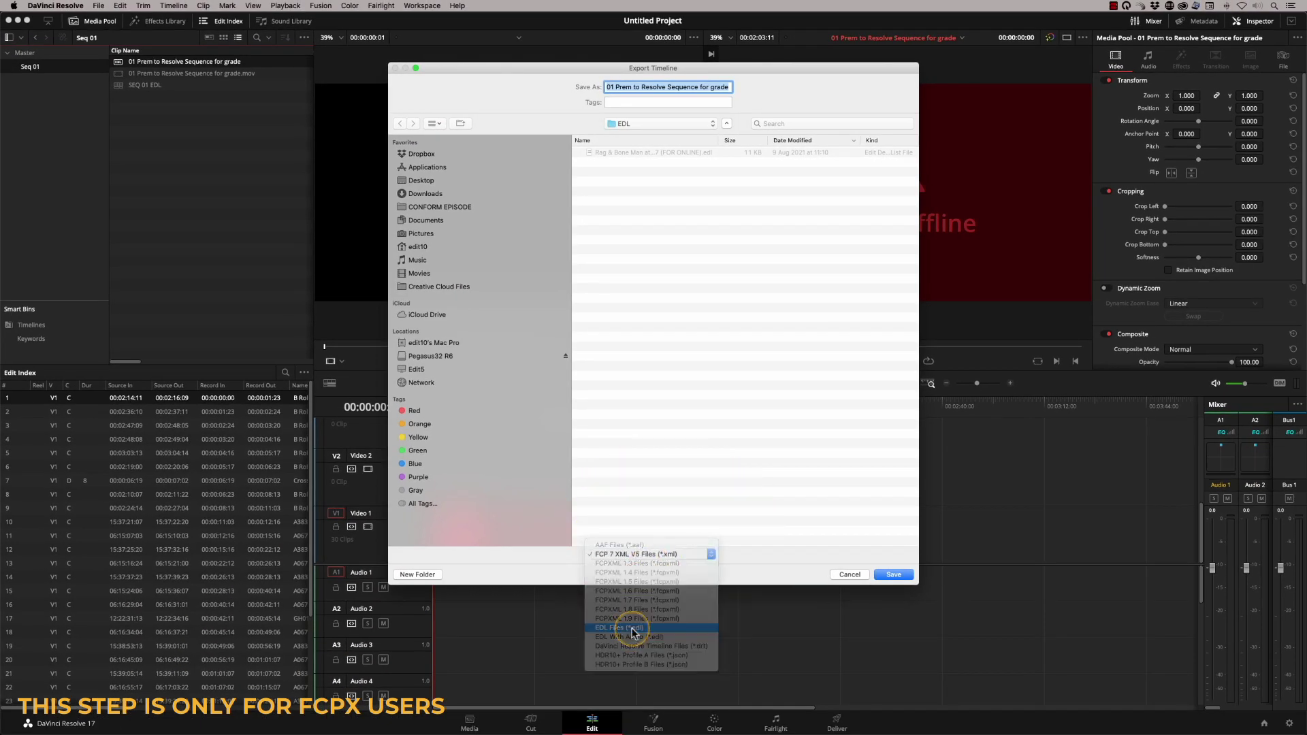
click(608, 258)
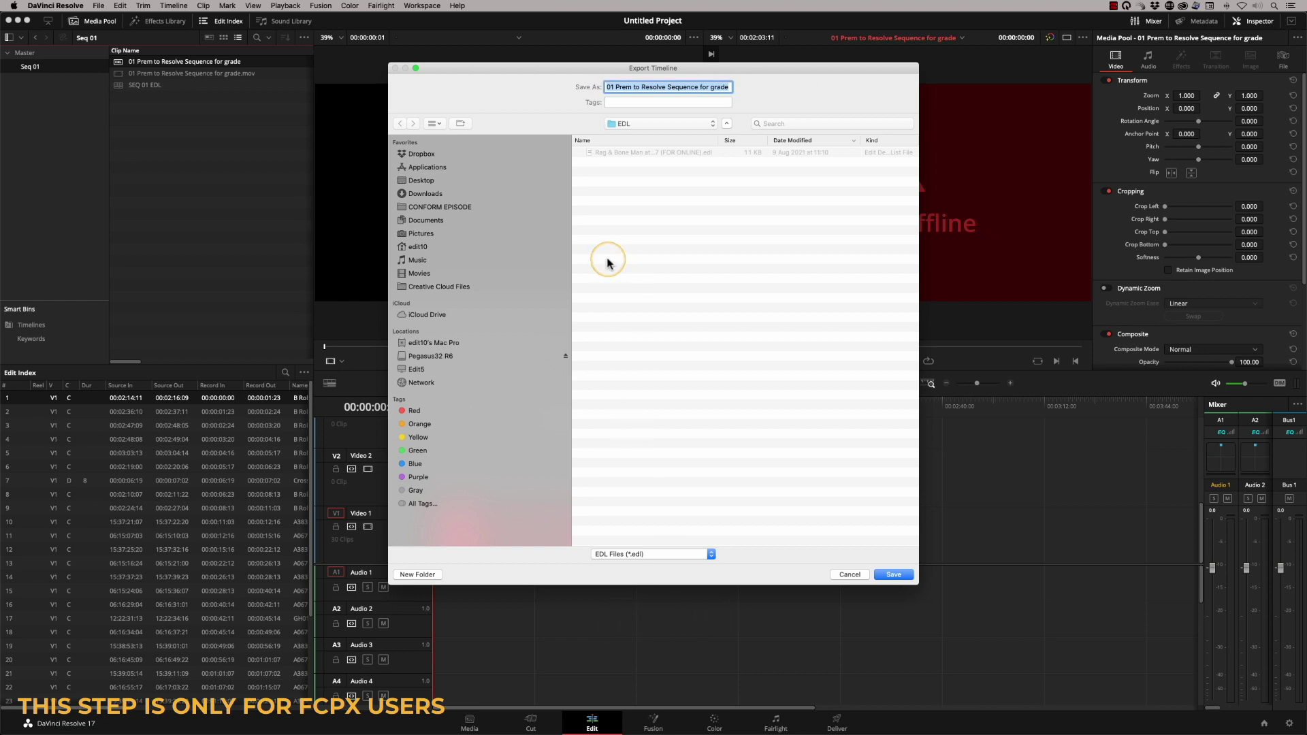
text(xml to edl)
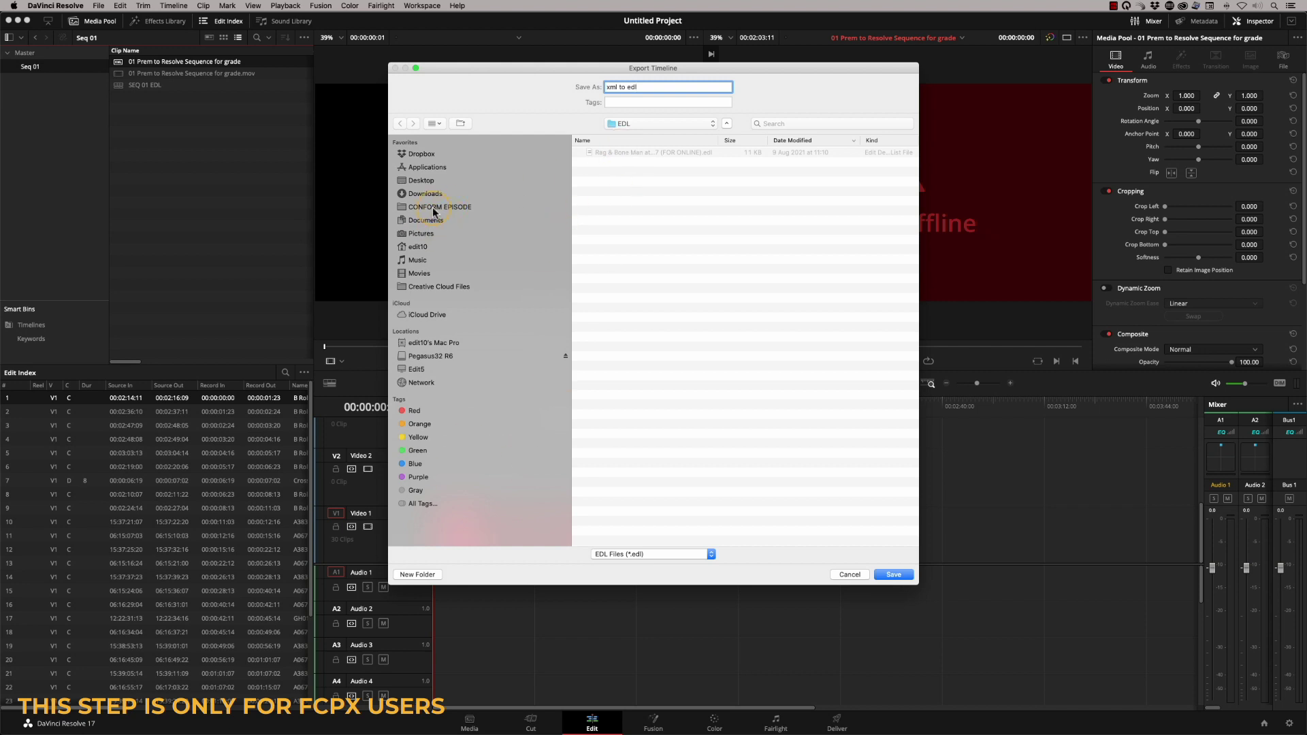
click(433, 209)
click(892, 576)
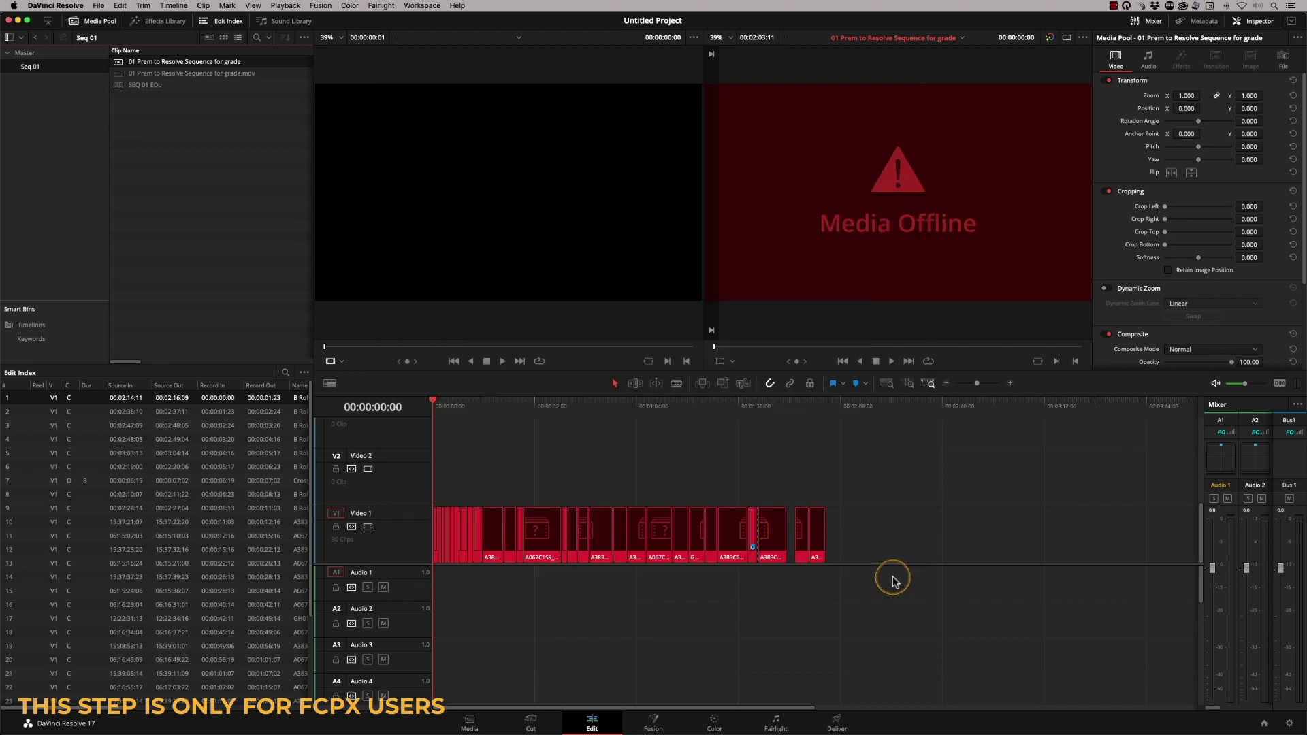
Step: Delete all clips from the "01 Prem to Resolve Sequence for grade" timeline
drag(913, 462, 375, 640)
key(Delete)
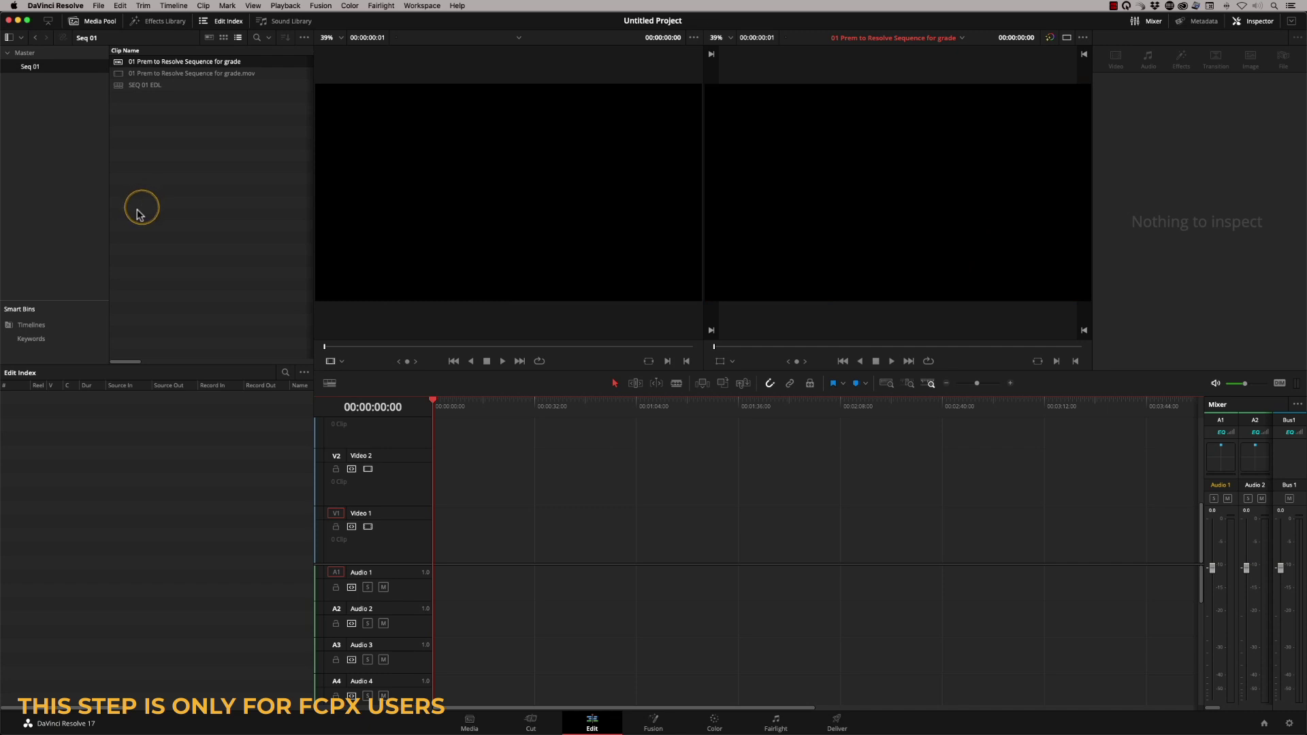
Step: Import the pre-conformed EDL "xml to edl.edl" from the CONFORM EPISODE folder into Bin 2, keeping "xml to edl" as the timeline name
right_click(141, 73)
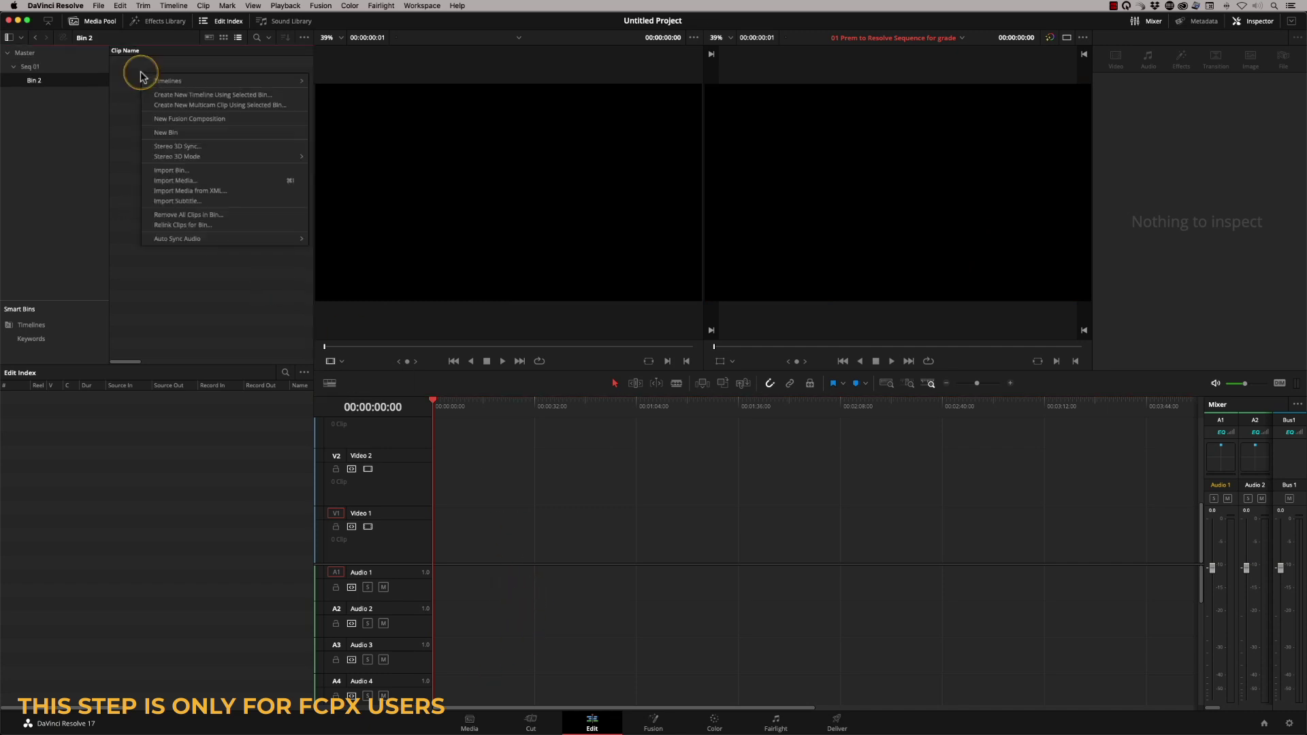
mouse_move(167, 80)
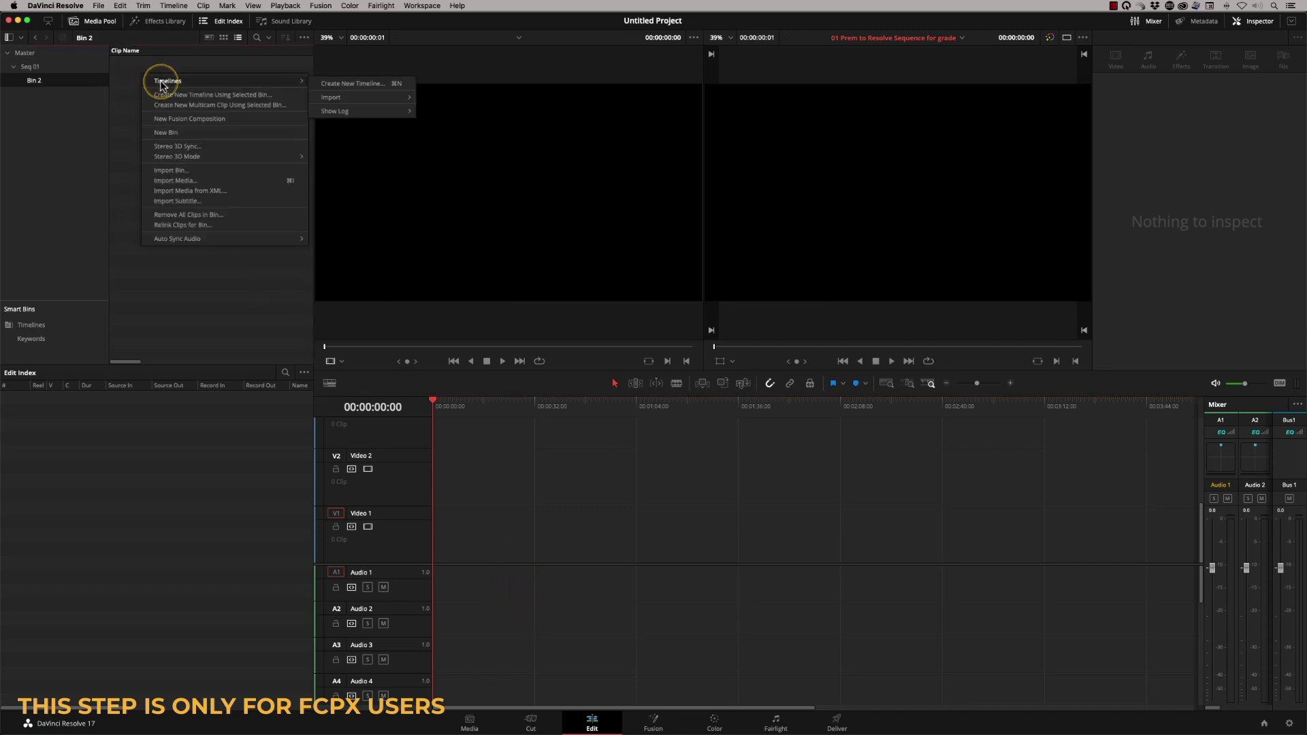
mouse_move(393, 98)
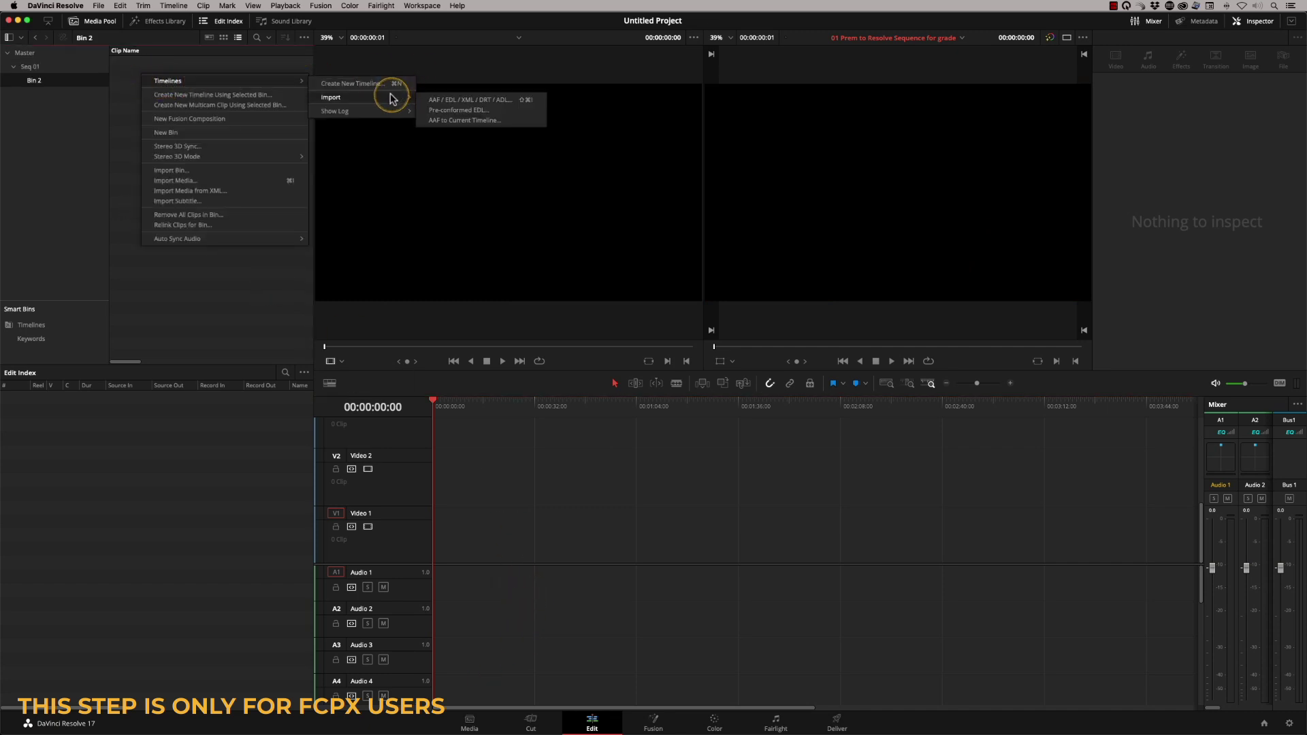
click(480, 114)
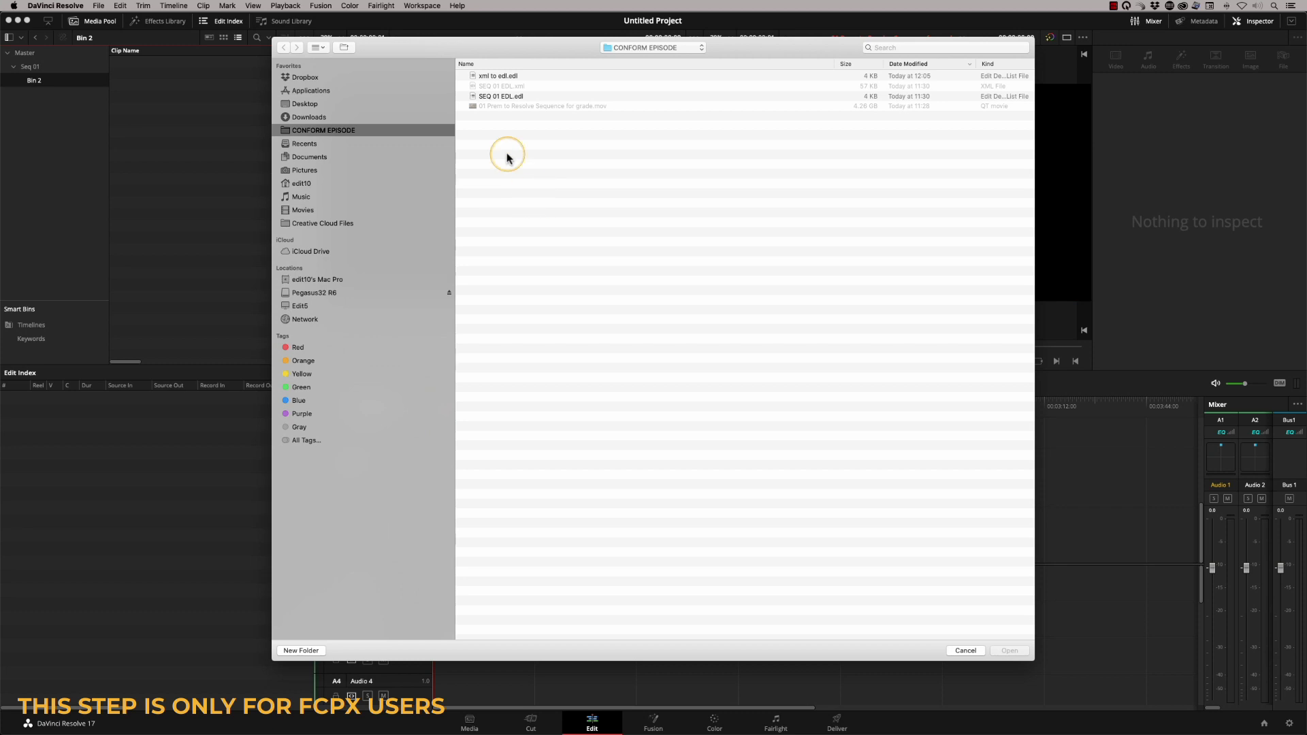
click(498, 77)
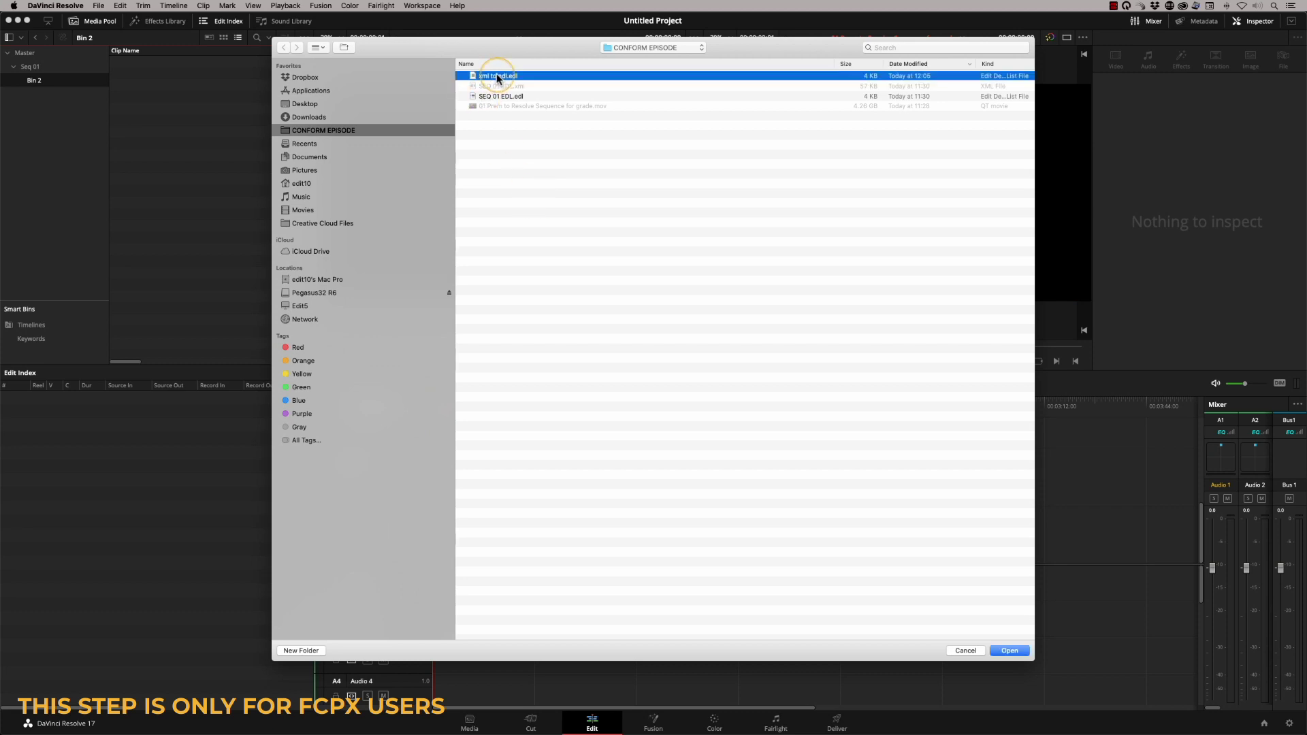
click(1010, 651)
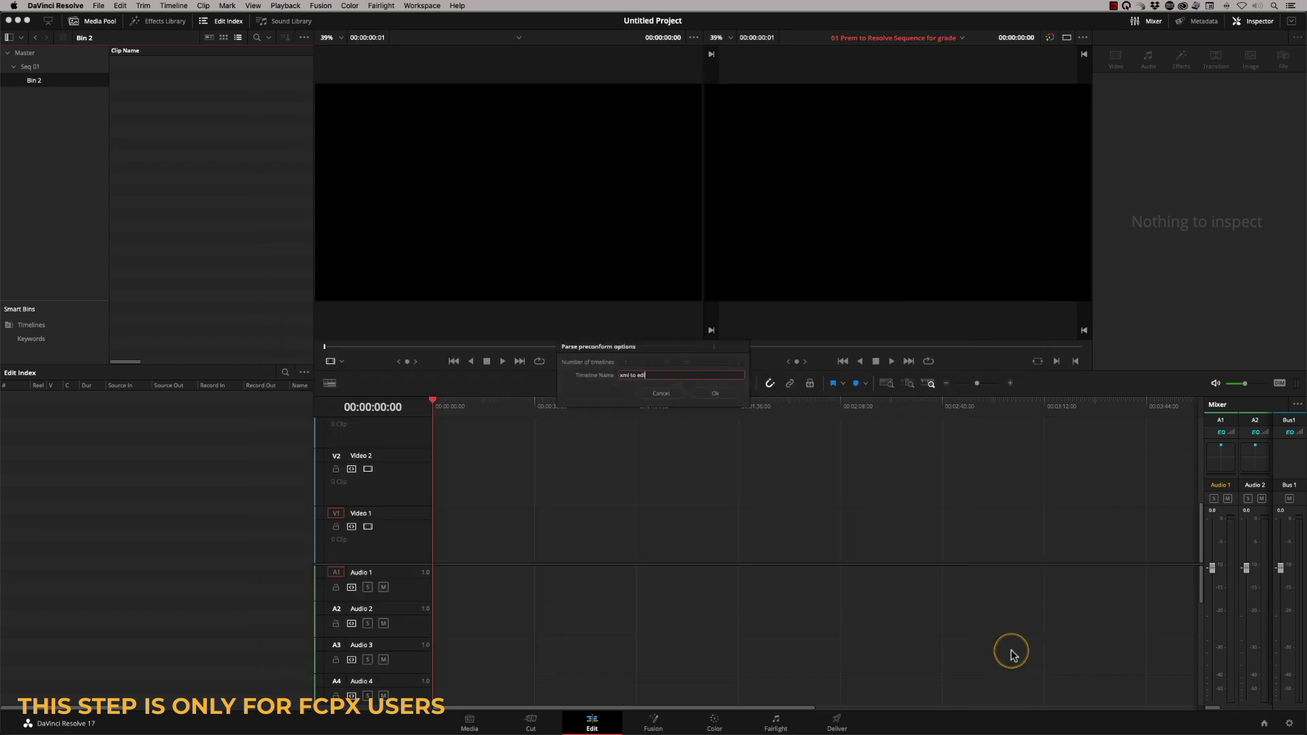
click(719, 395)
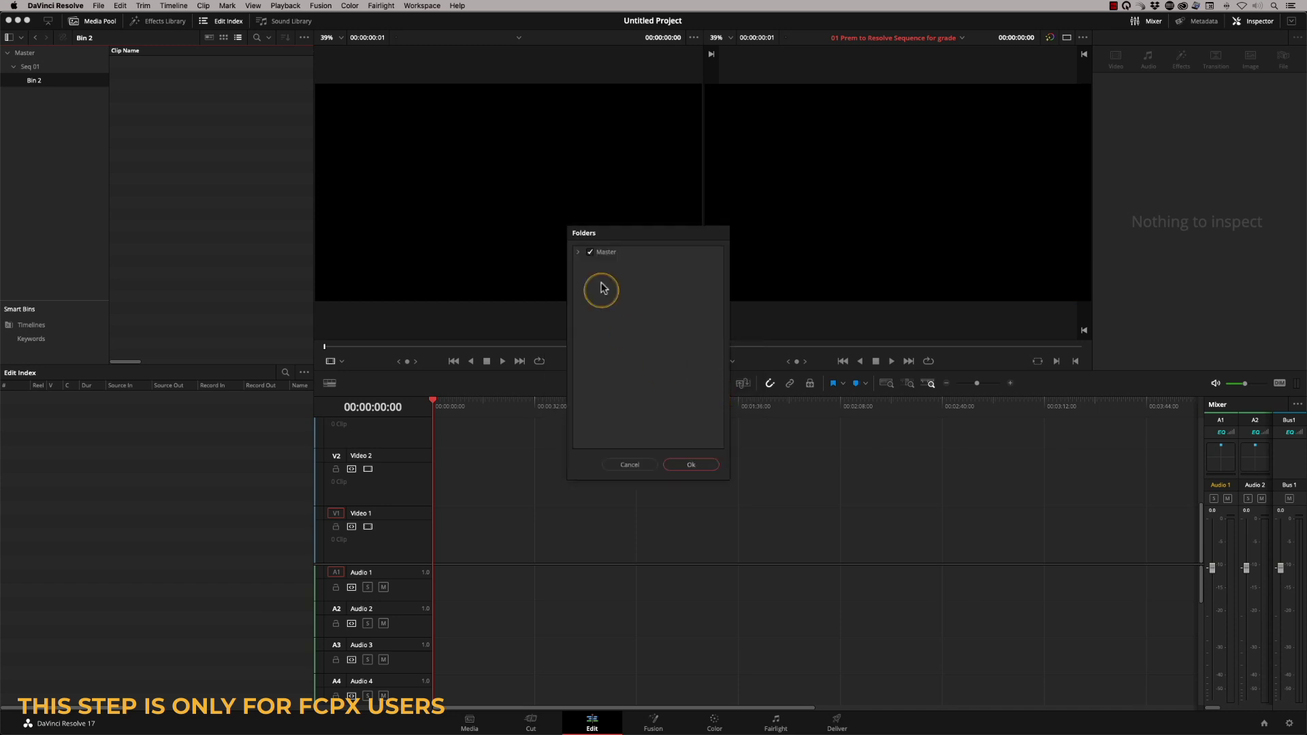
Step: Restrict the EDL's source media search to the Seq 01 folder inside Master and complete the import
click(578, 252)
click(601, 264)
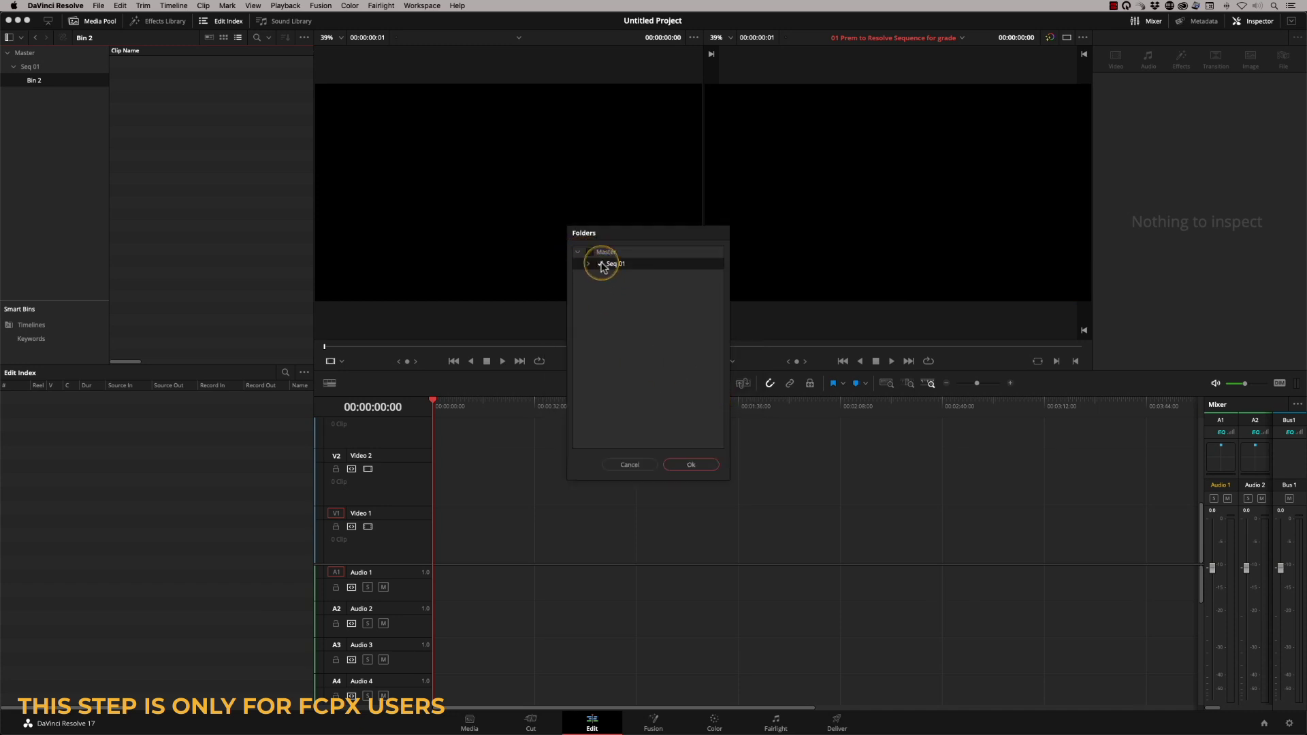
click(691, 465)
Step: Scrub through the cuts of the "xml to edl" timeline and inspect its separate clips on the Color page, up to clip 31
mouse_move(575, 405)
mouse_down()
mouse_move(761, 425)
mouse_move(589, 416)
mouse_up()
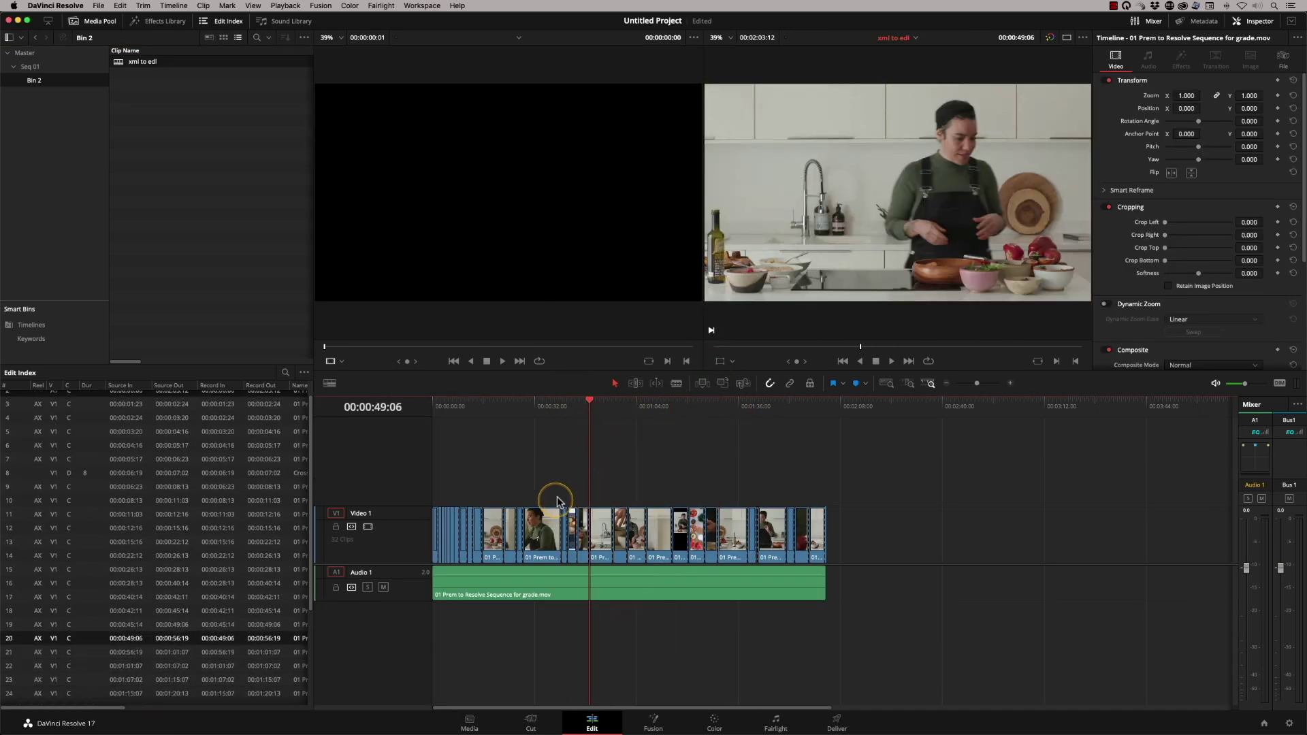
click(715, 723)
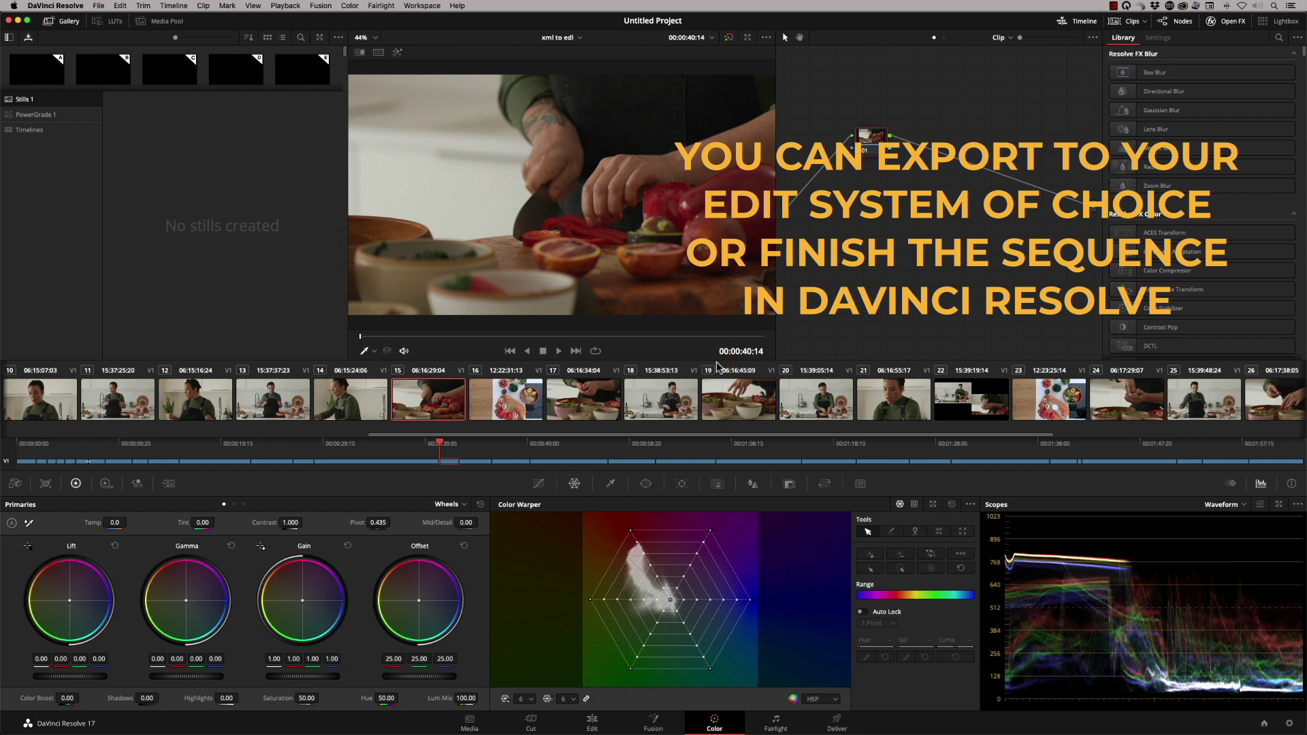
click(1219, 434)
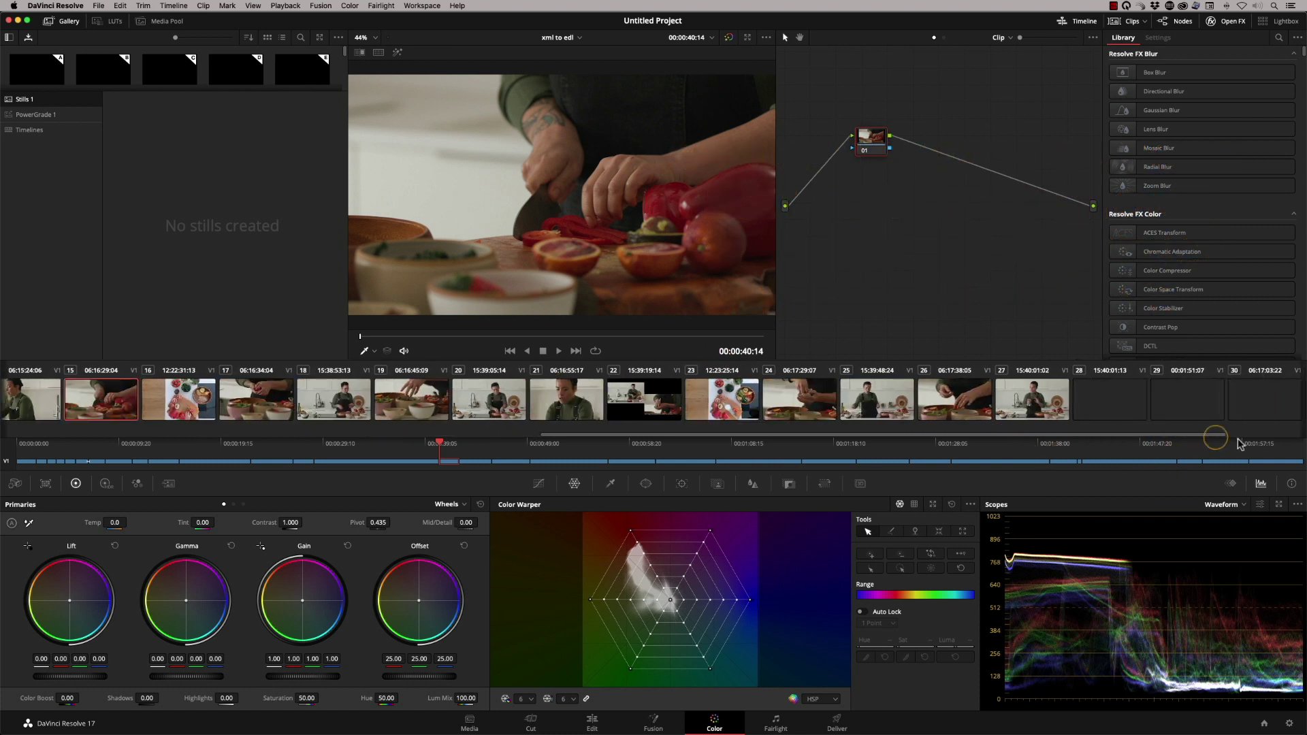
click(1219, 398)
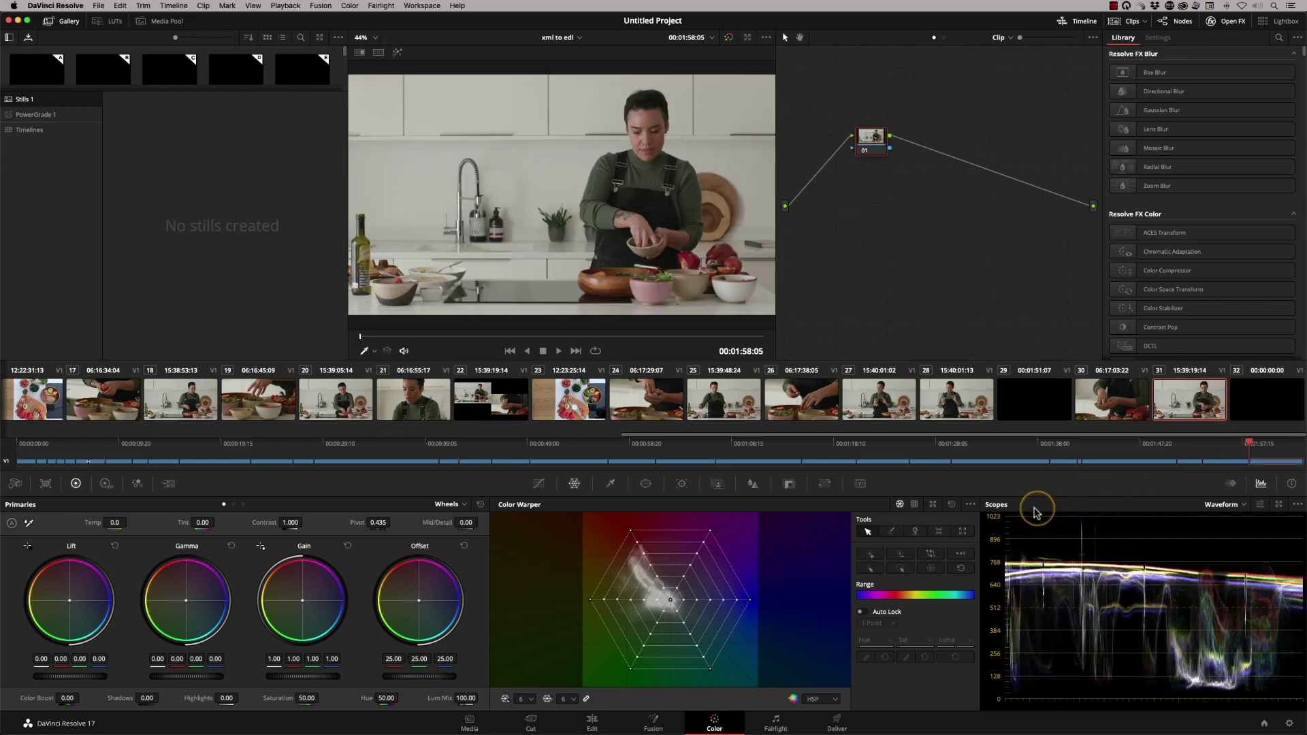